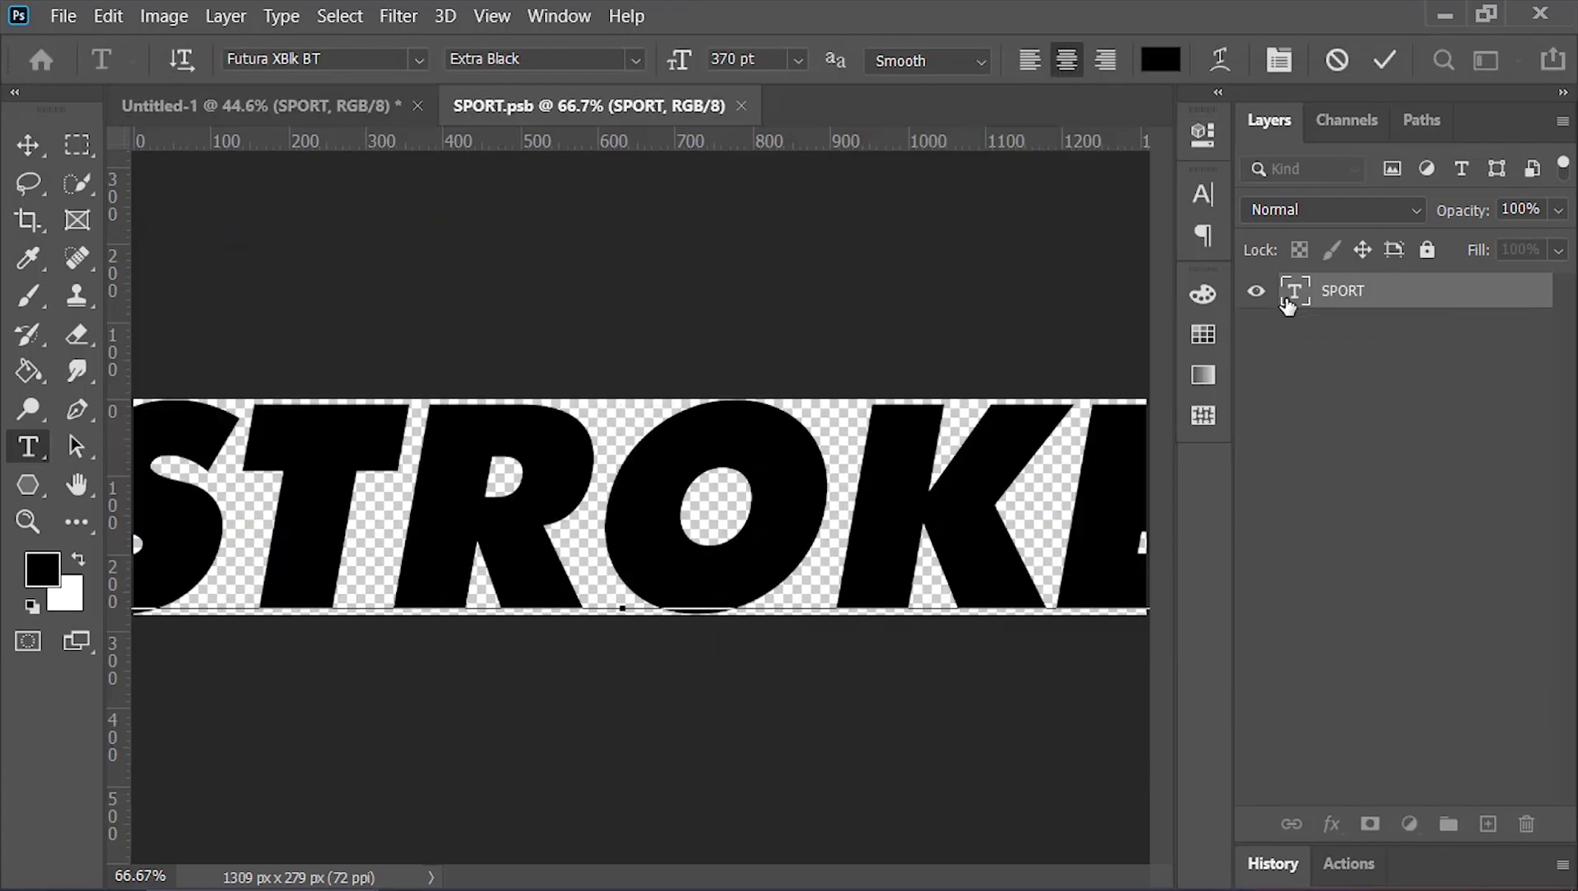
Step: Reveal all of the STROKE text in the smart object's canvas and close the smart object document
key(ctrl+minus)
click(163, 16)
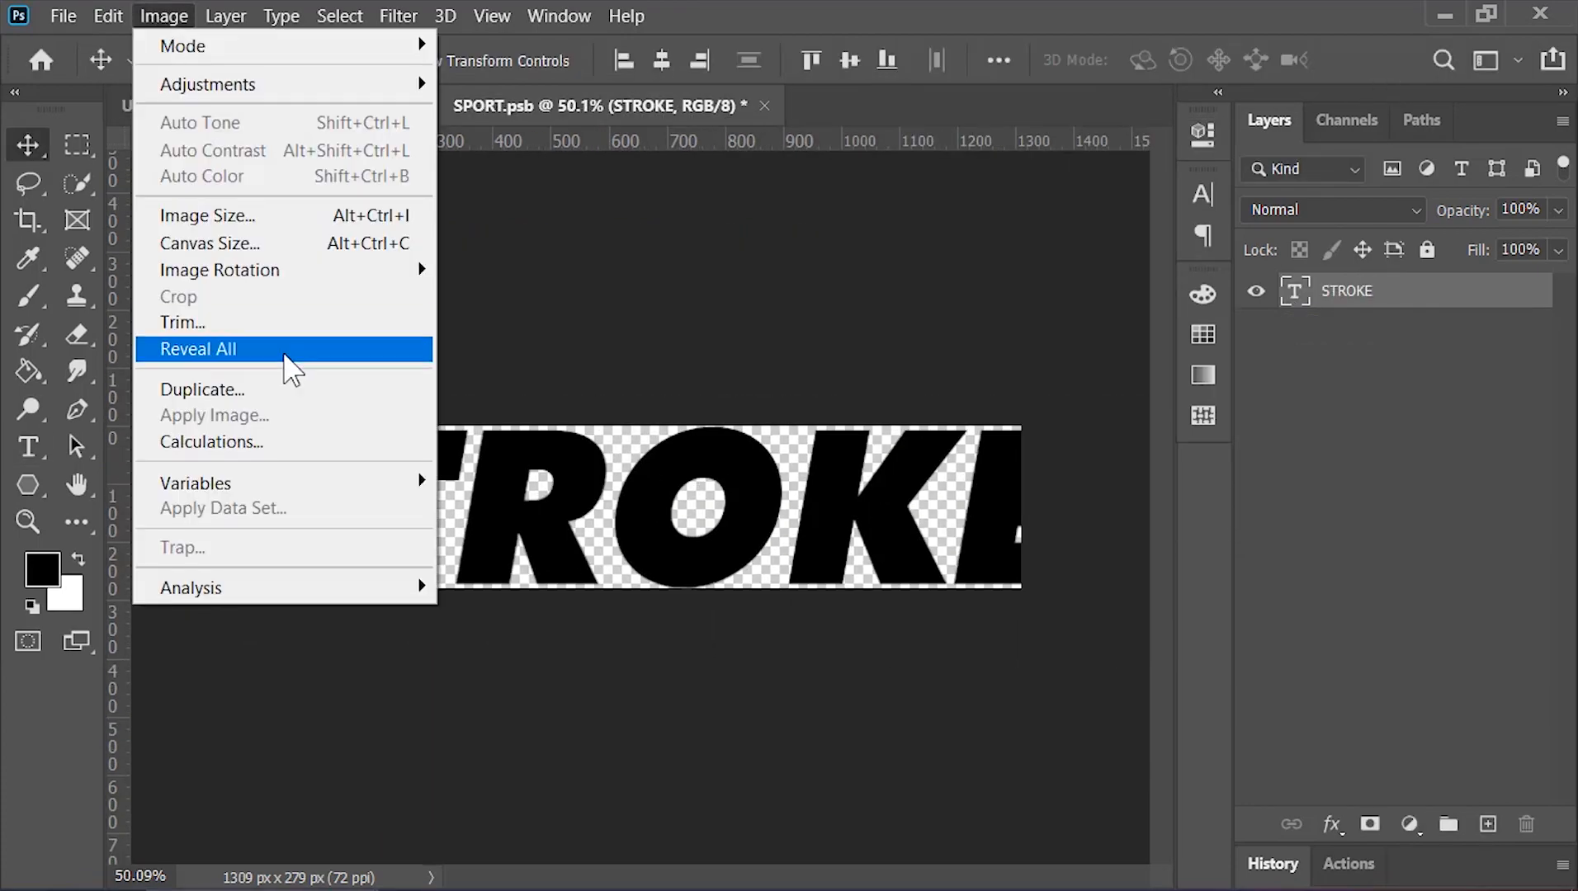
click(281, 350)
key(ctrl+w)
click(739, 387)
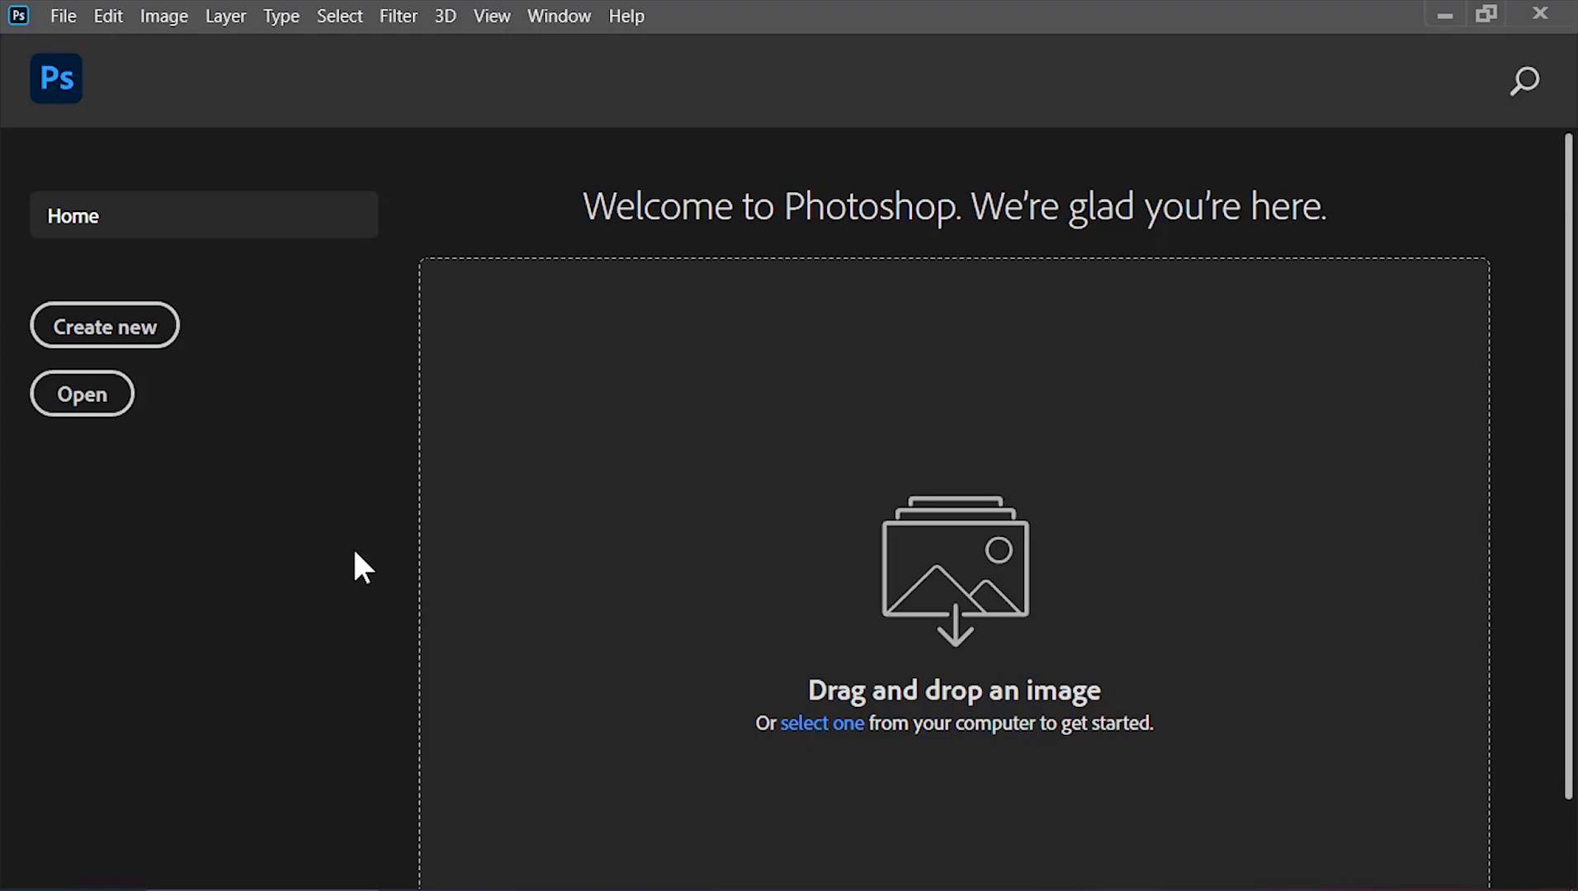
Step: Create a new RGB document 1920 pixels wide and 1080 pixels high at 72 pixels/inch with a white background
click(118, 323)
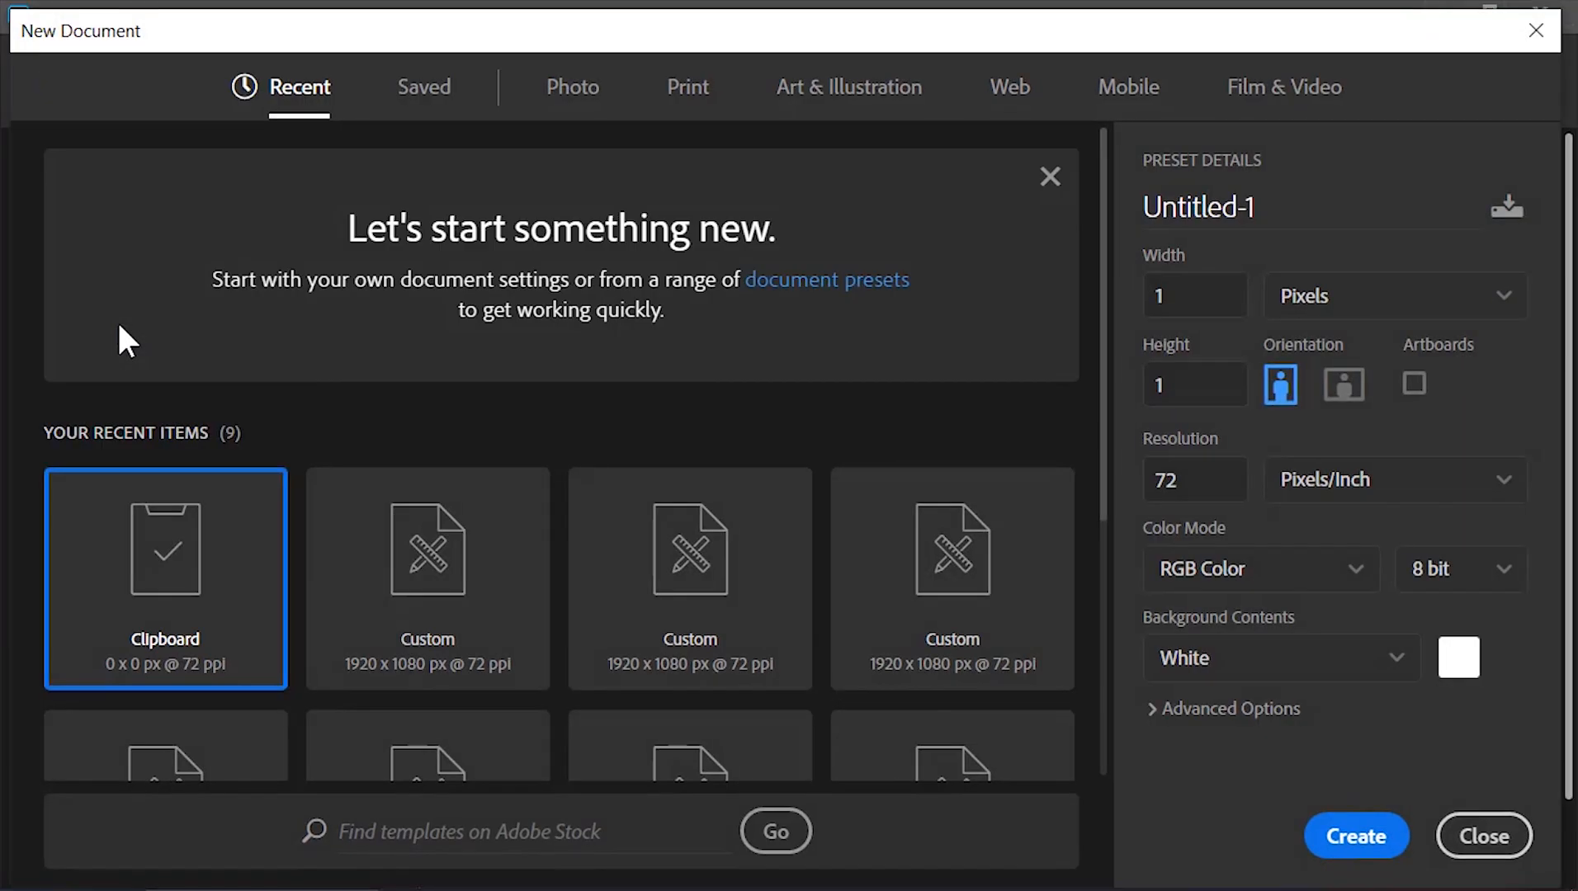
click(1183, 293)
text(920)
key(Tab)
text(10)
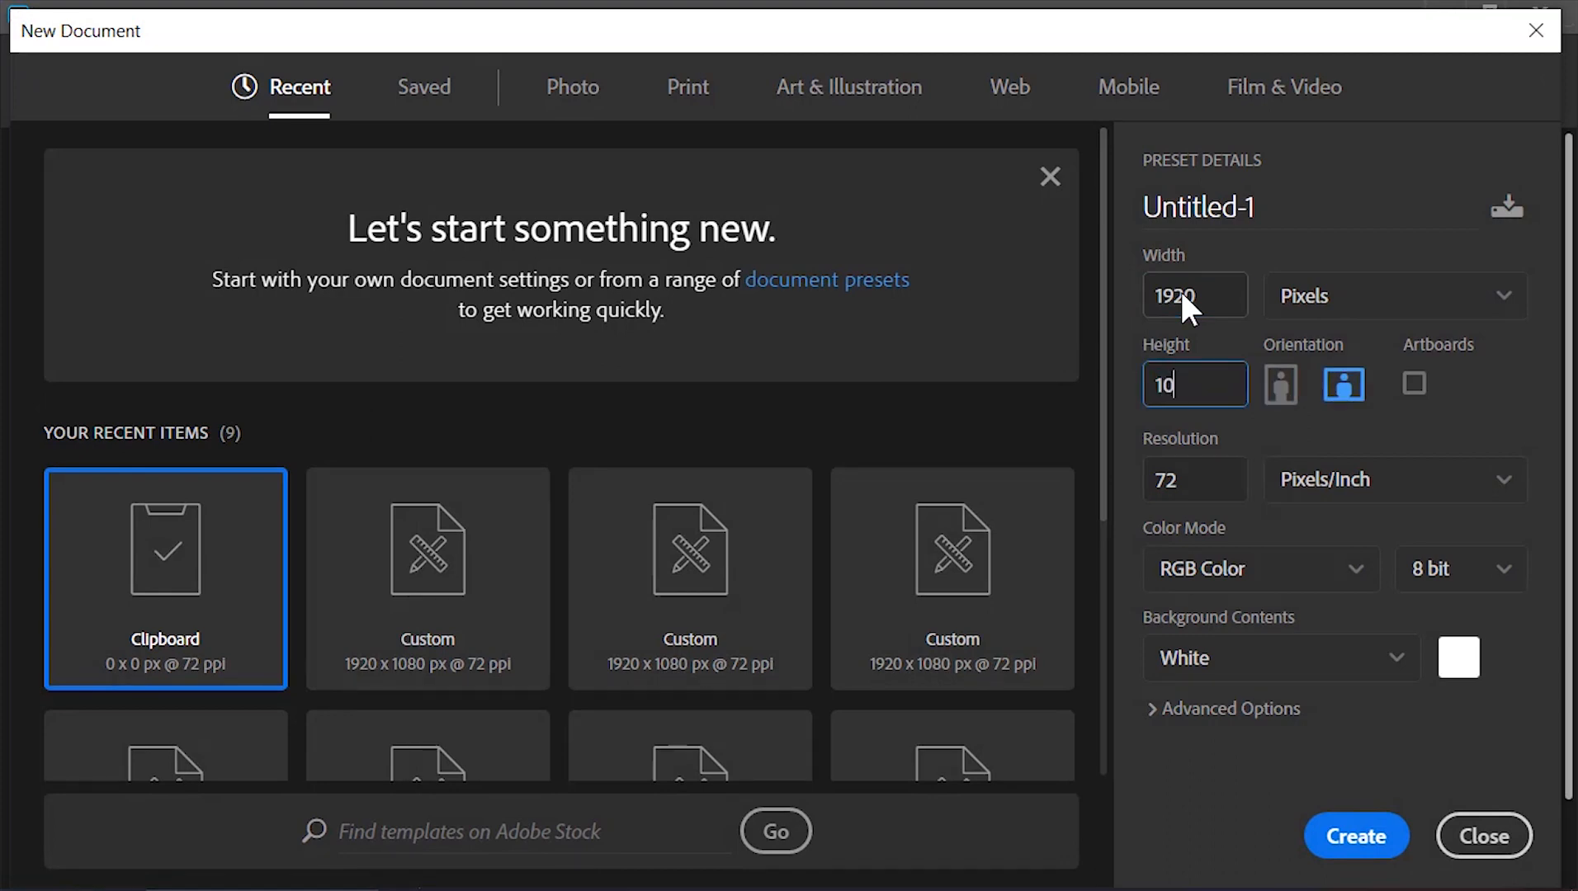
text(80)
click(1203, 477)
double_click(1204, 476)
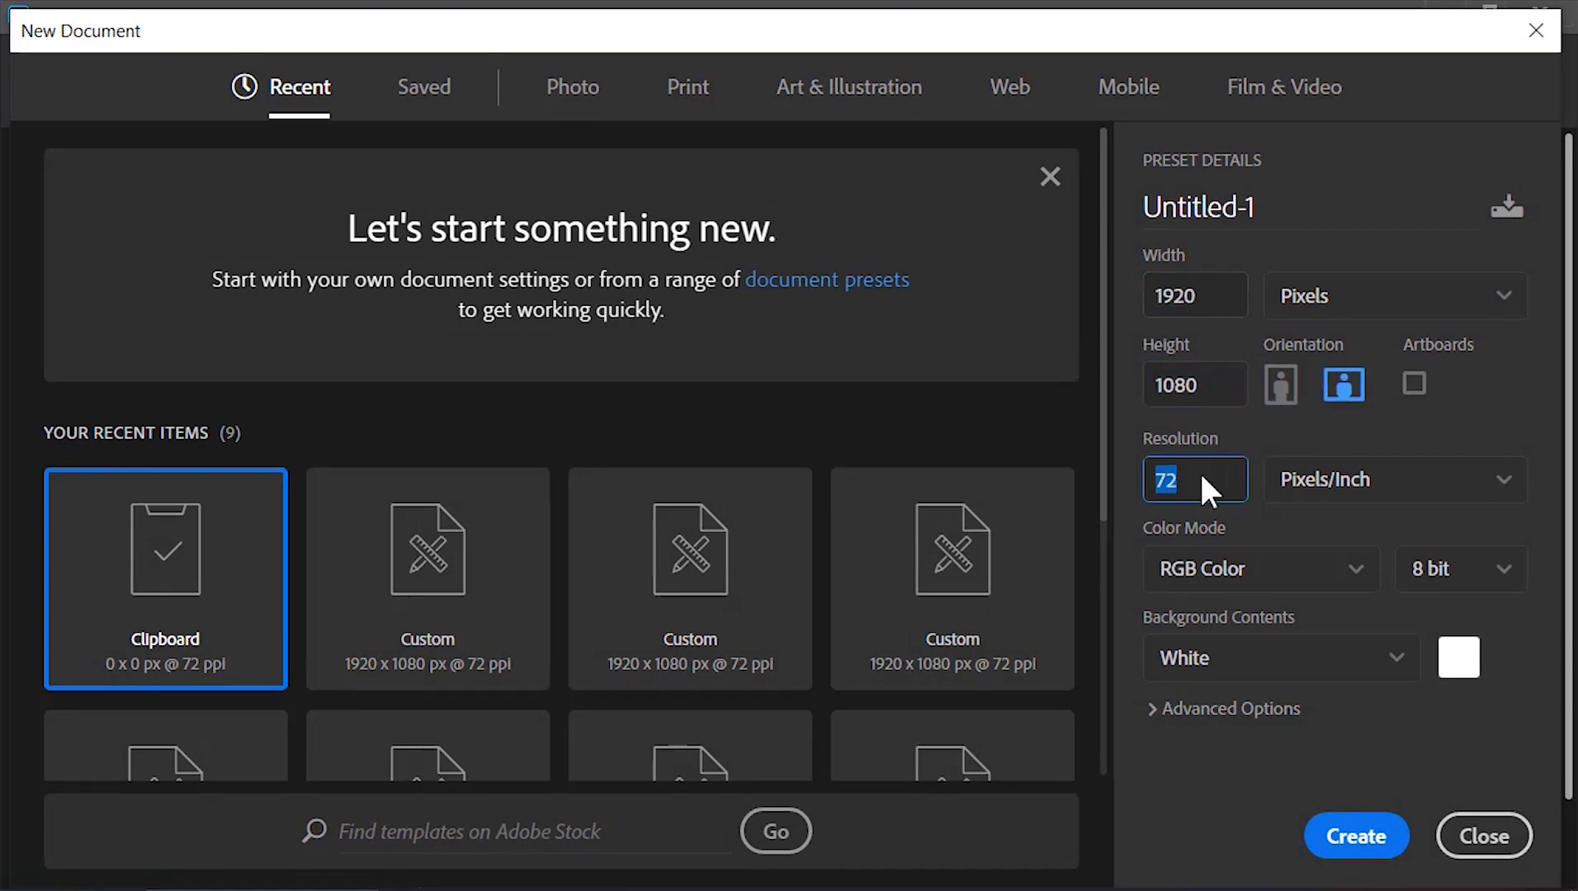
click(1325, 839)
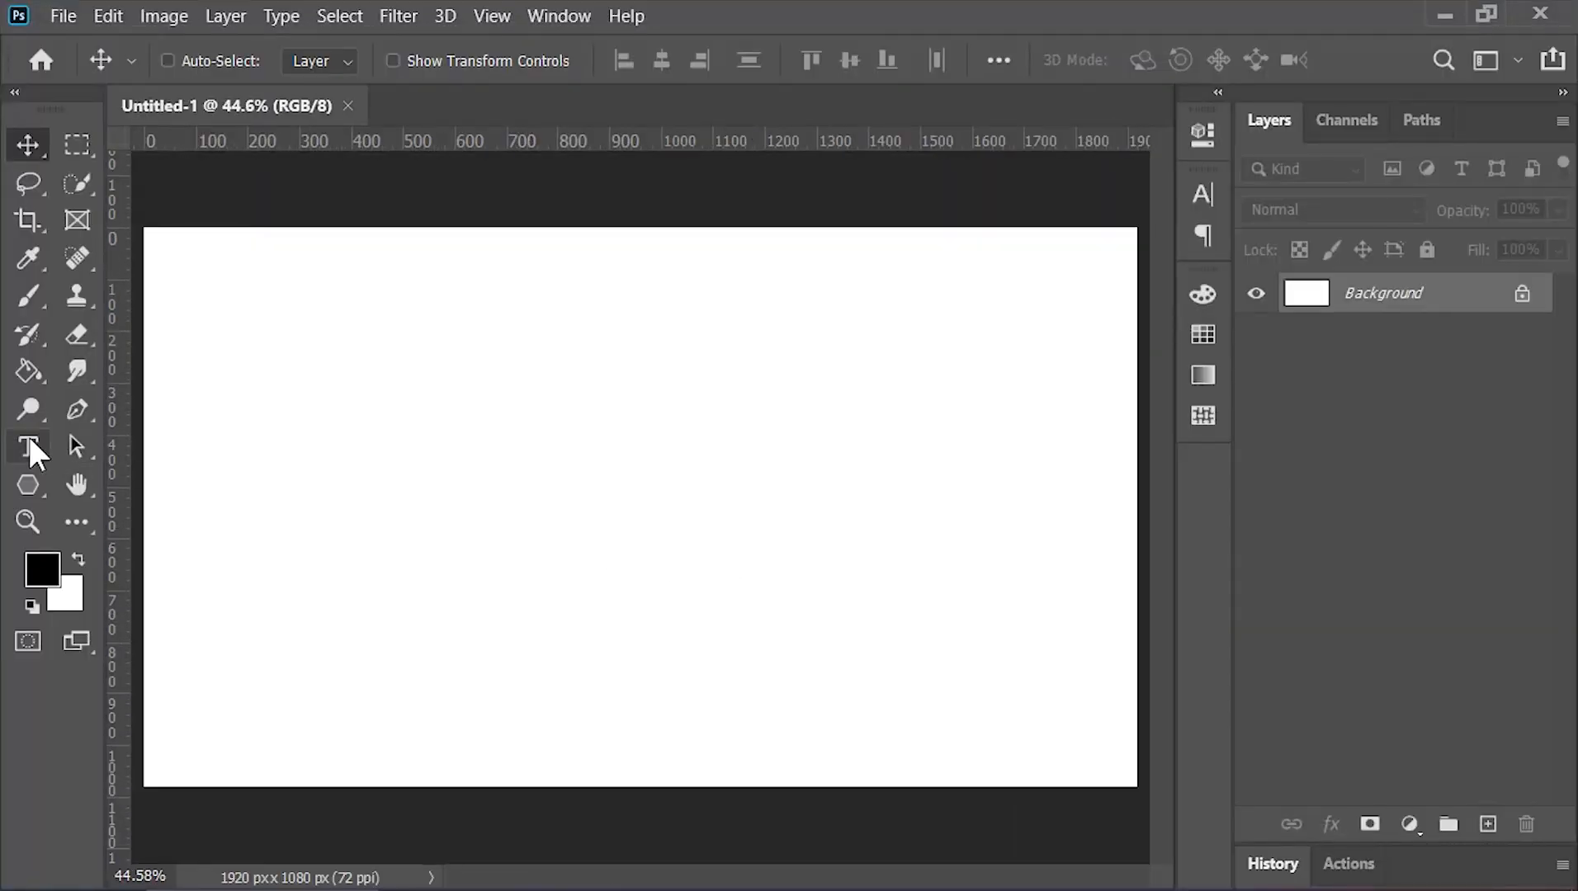
Step: Add the text "SPORT" to the canvas in black Futura XBlk BT Extra Black at 370 pt
click(28, 447)
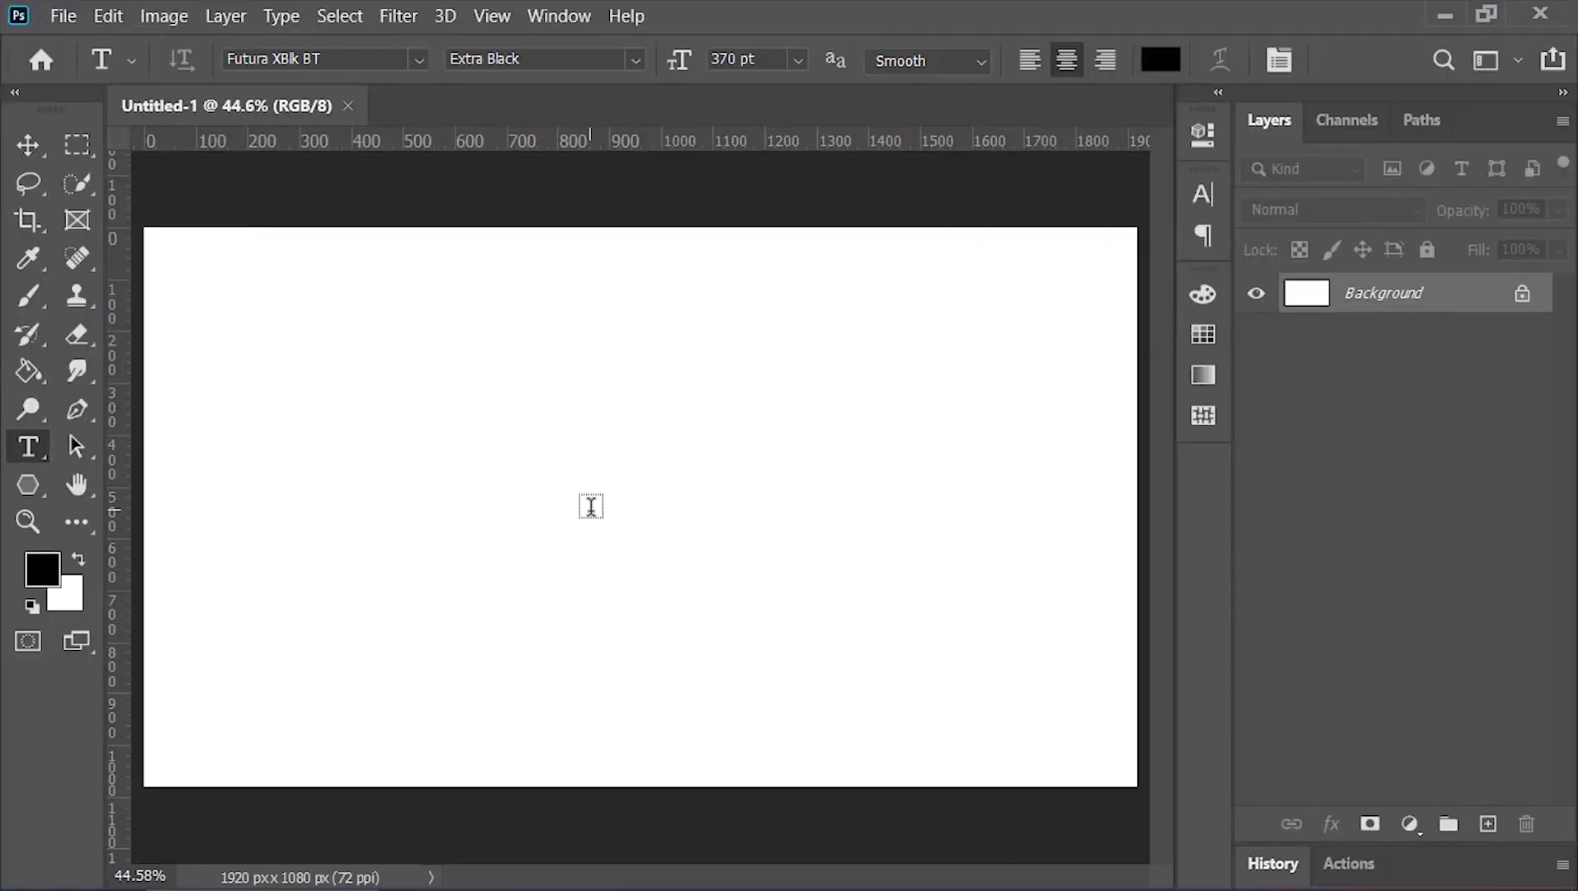
click(591, 505)
text(SPORT)
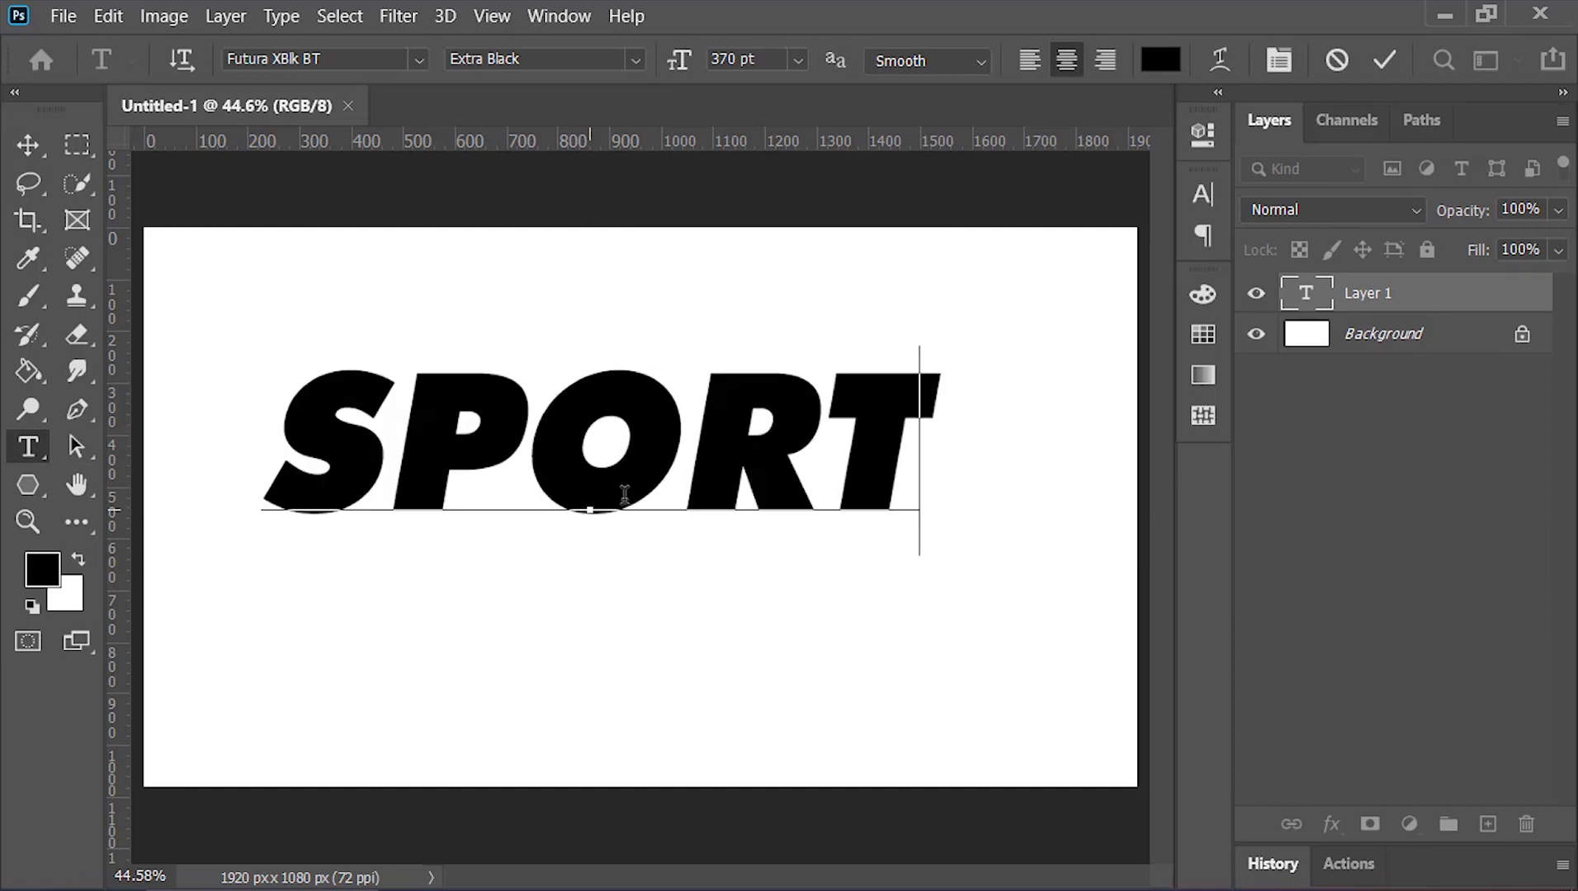
click(1387, 61)
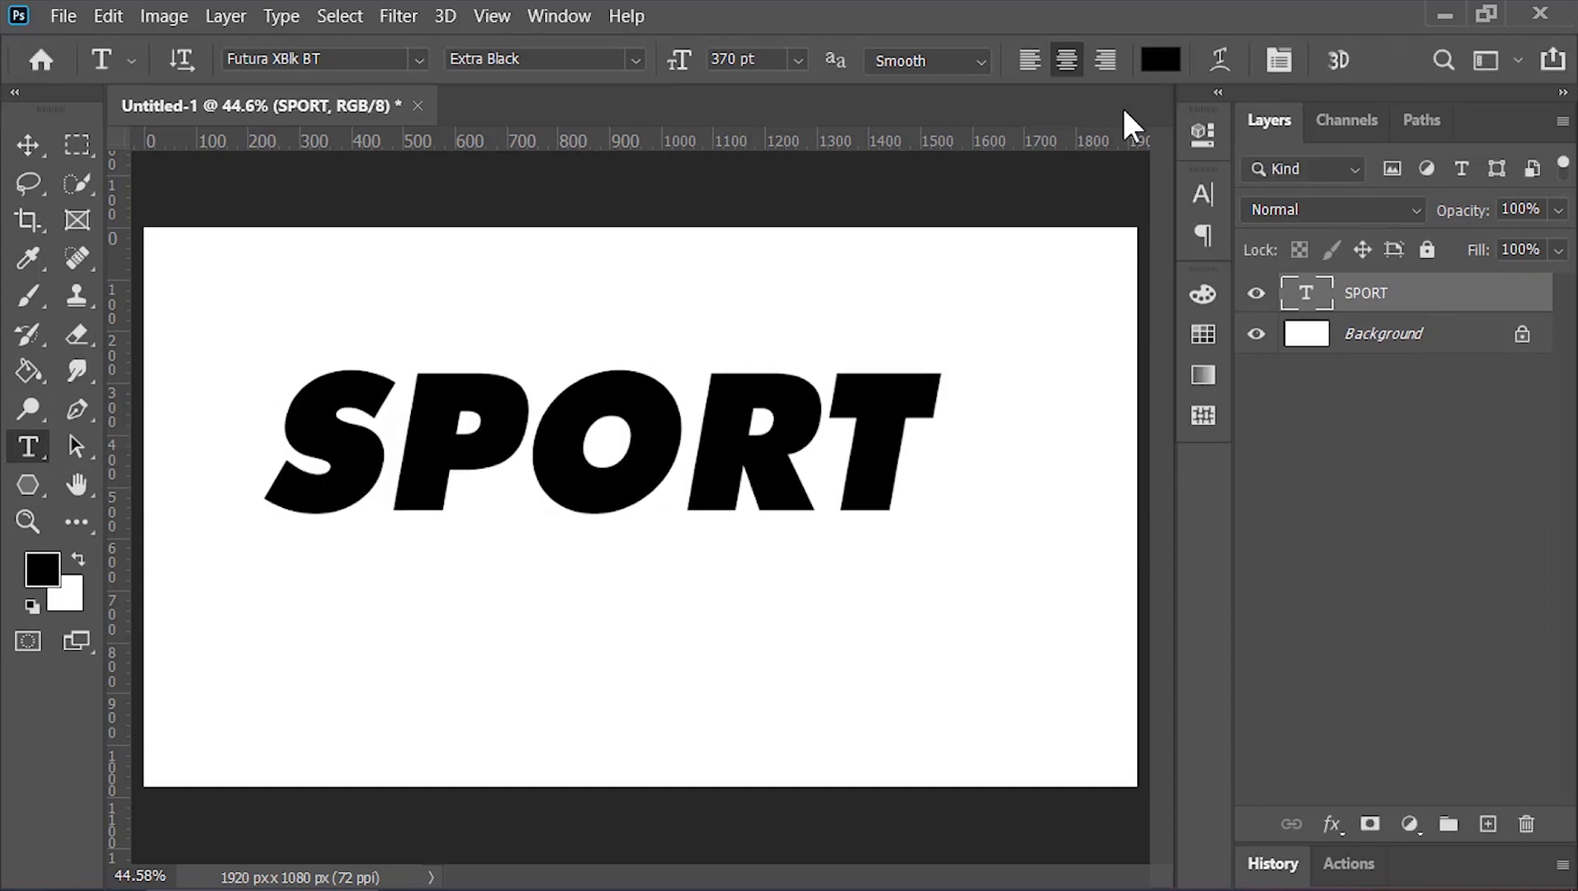
Step: Centre the SPORT text horizontally and vertically on the canvas and convert its layer to a smart object
click(28, 147)
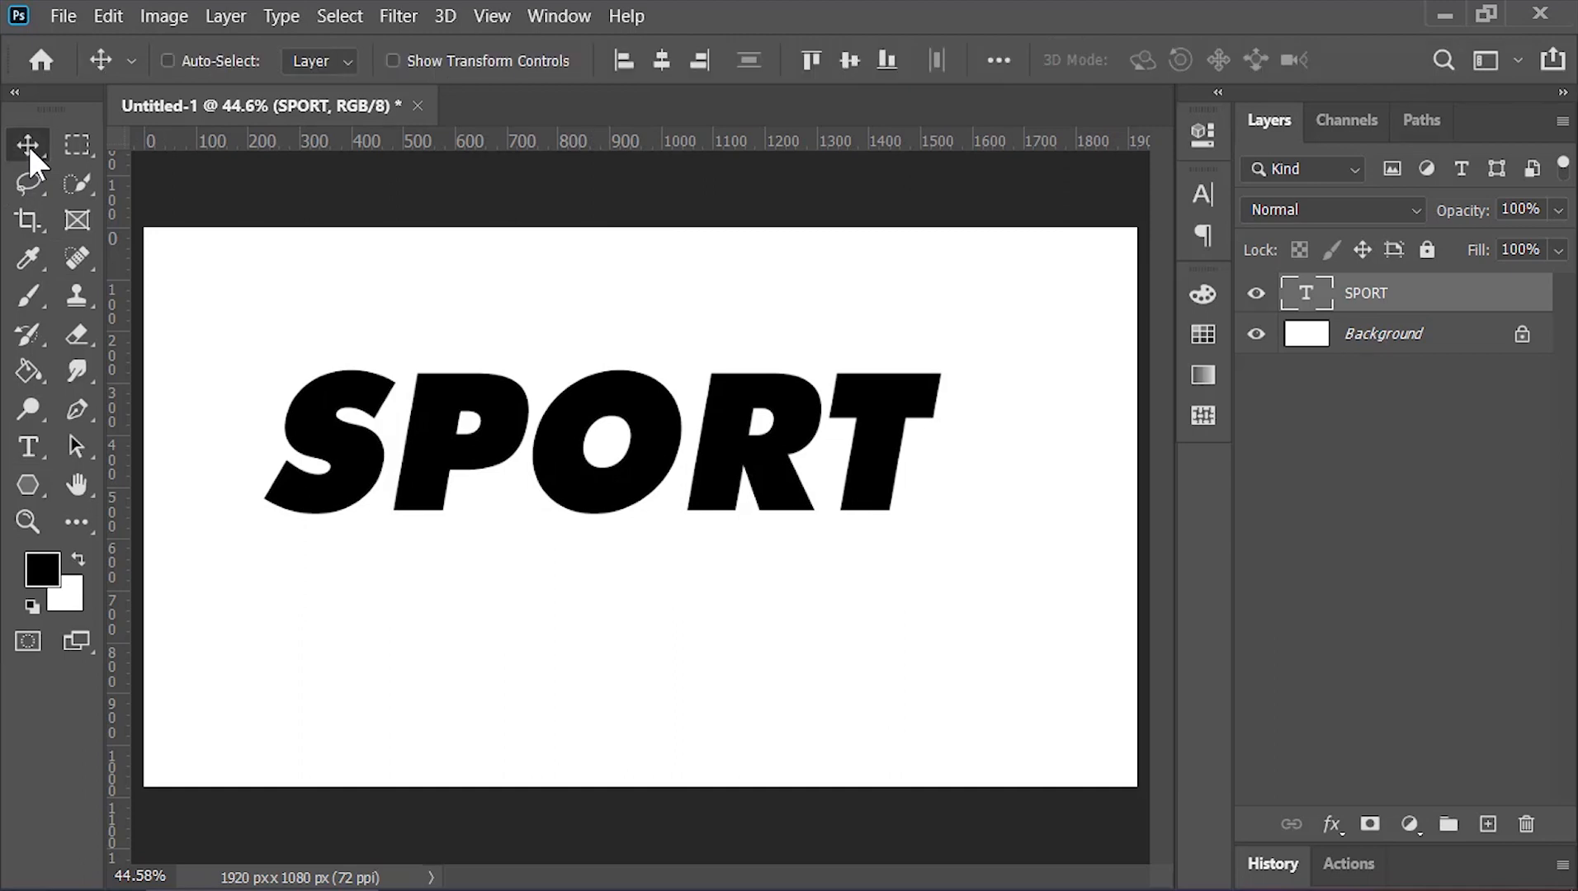
click(999, 63)
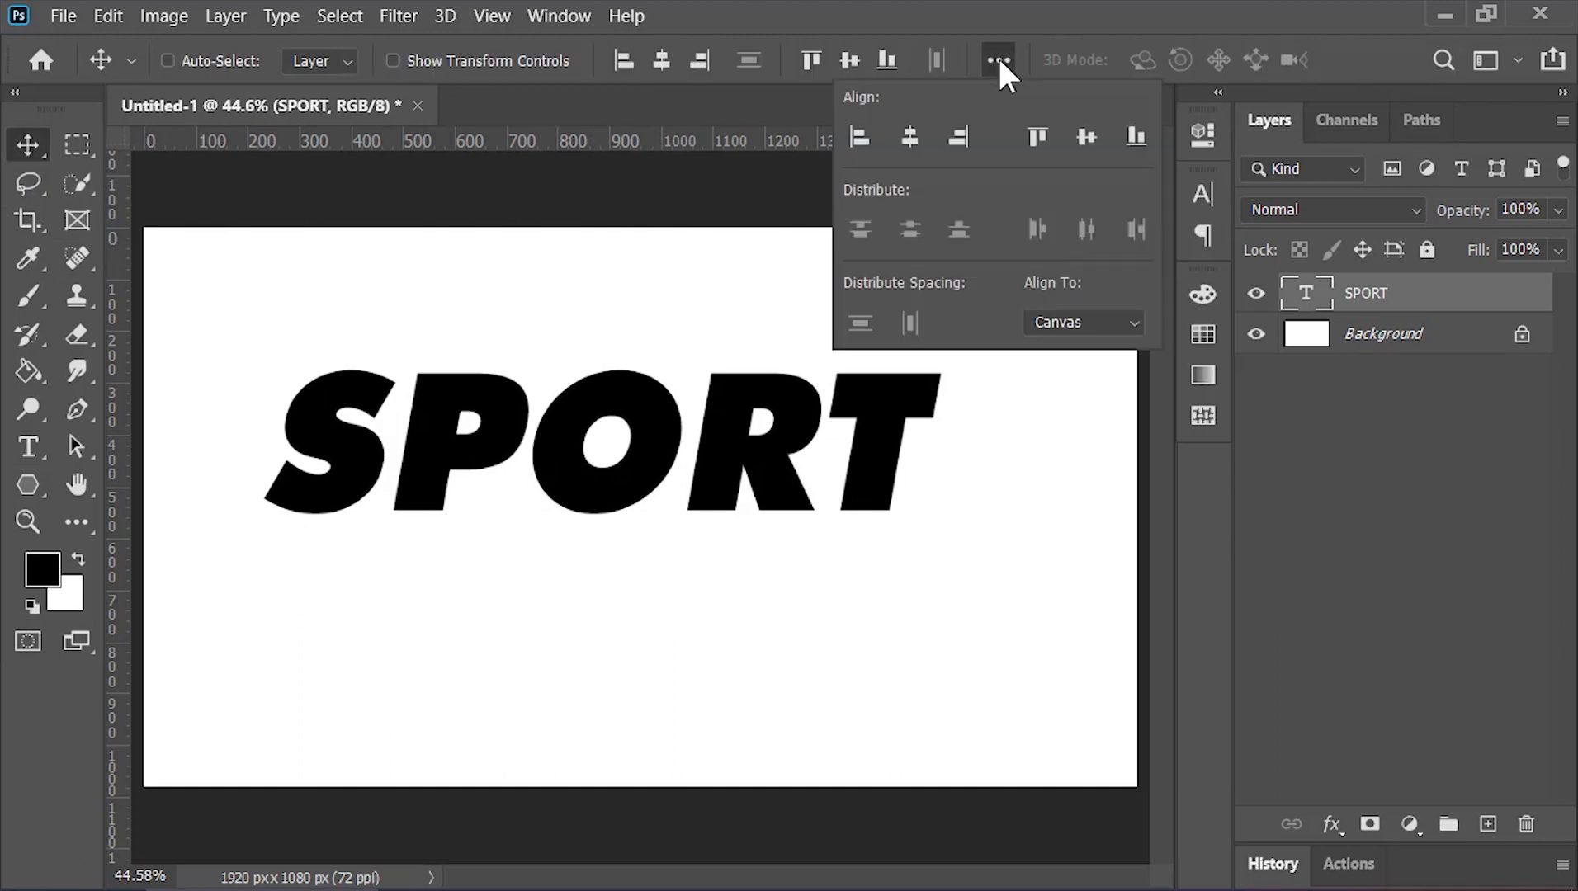
click(1082, 320)
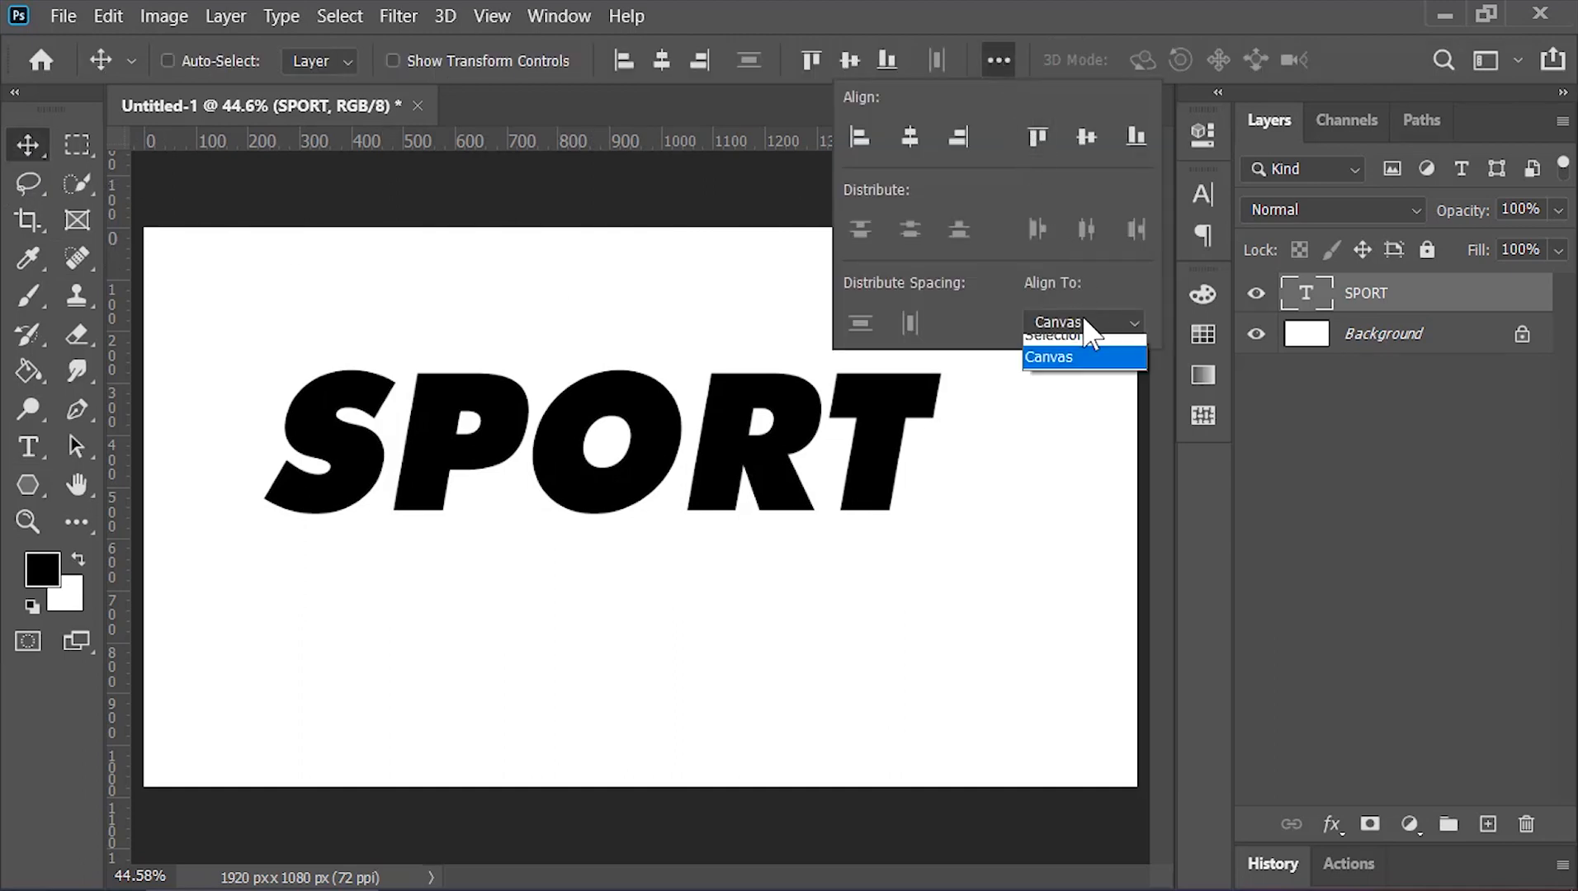
click(1082, 381)
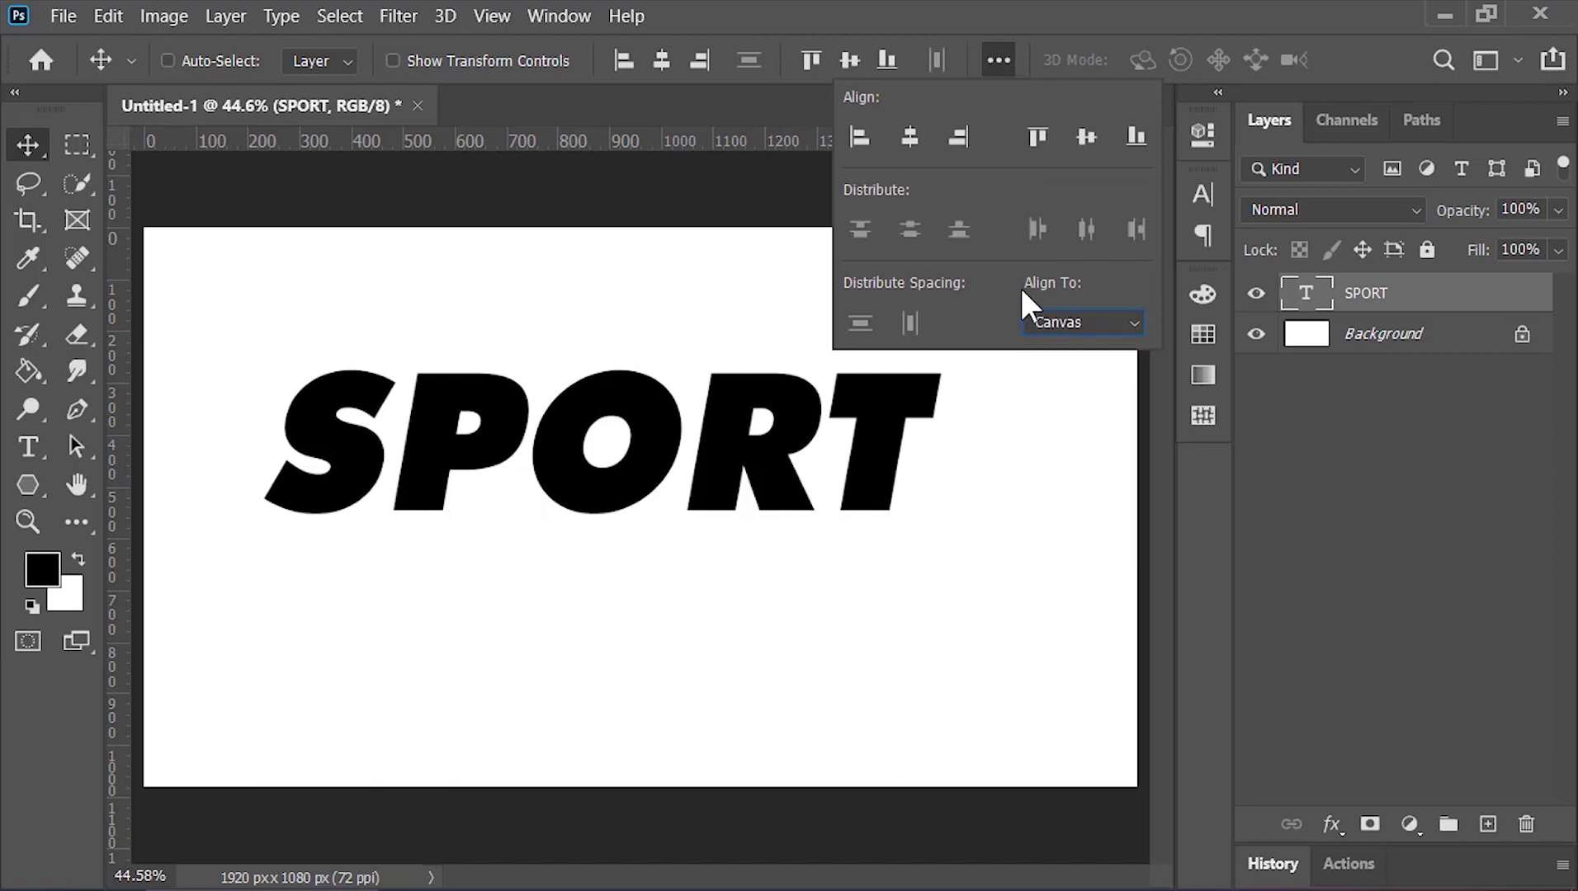
click(913, 147)
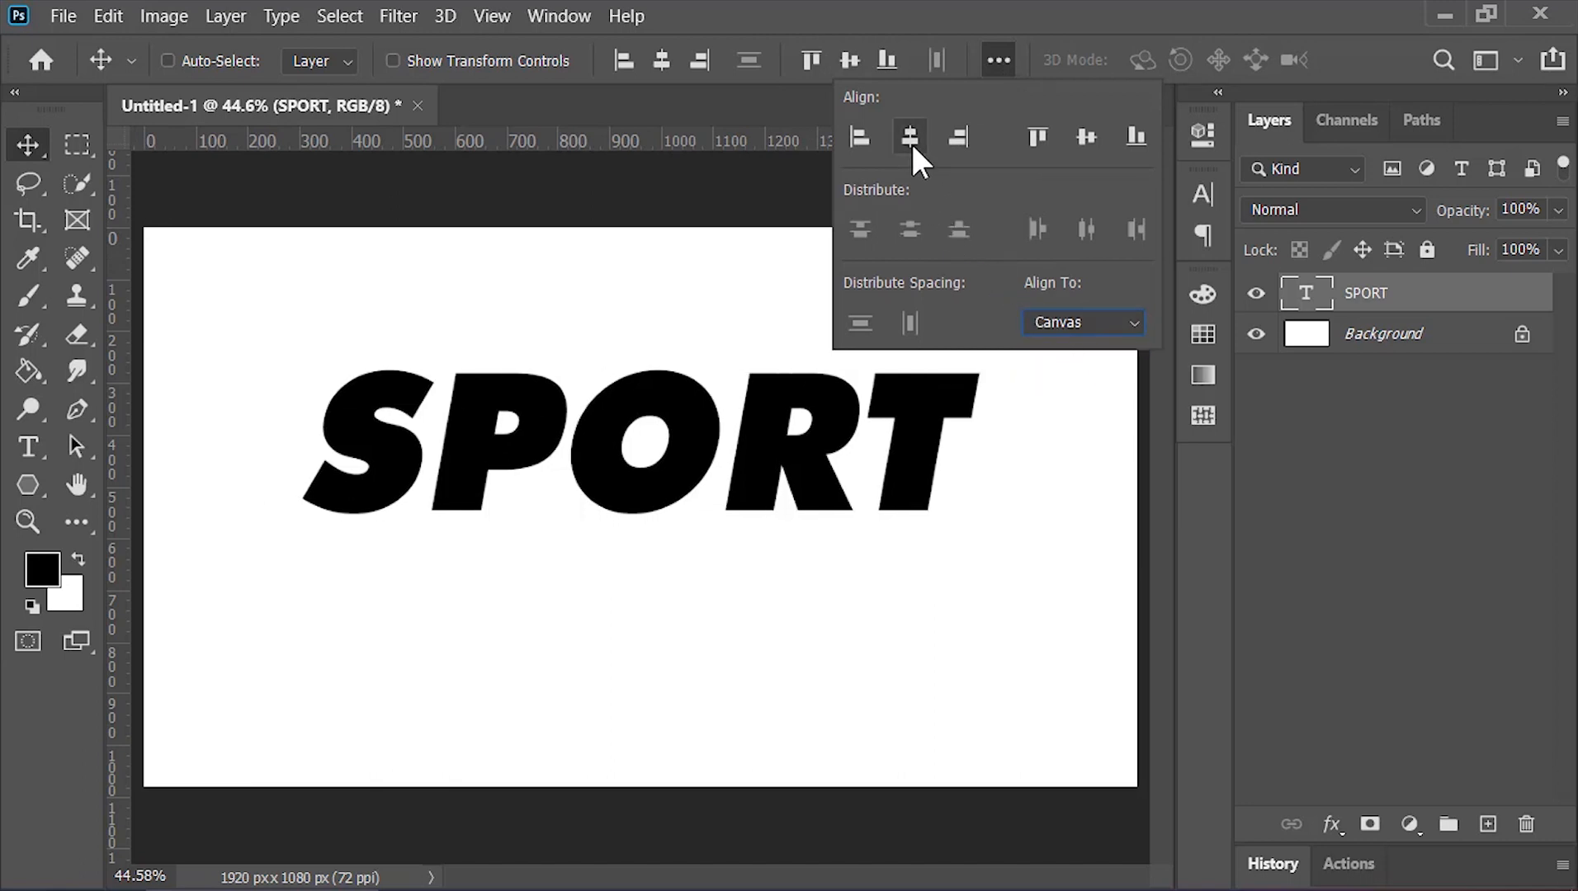
click(1086, 138)
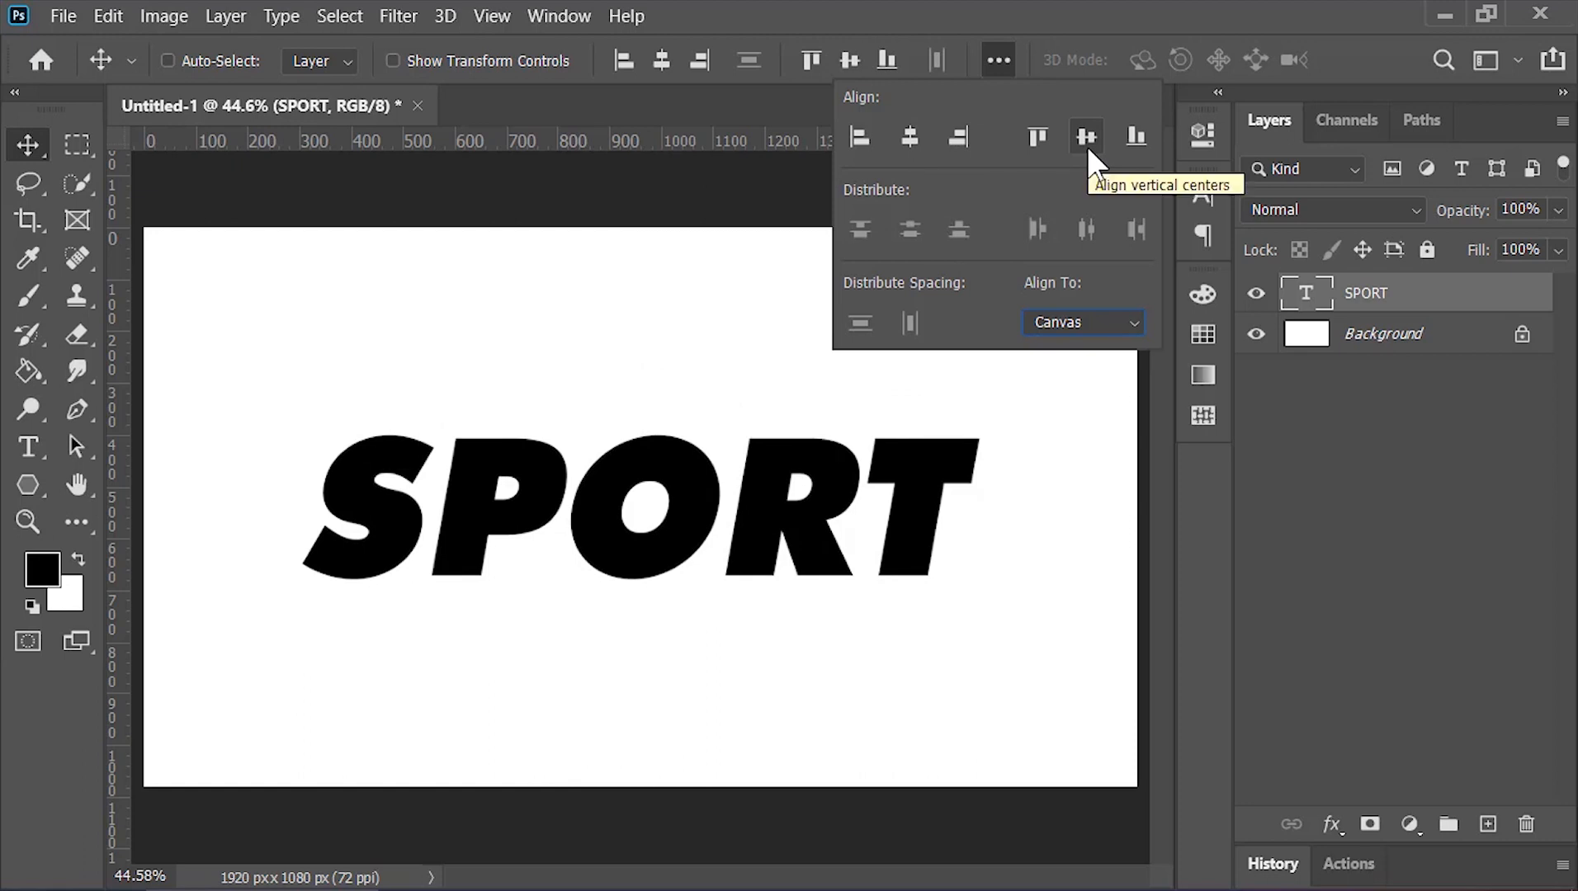
click(1007, 64)
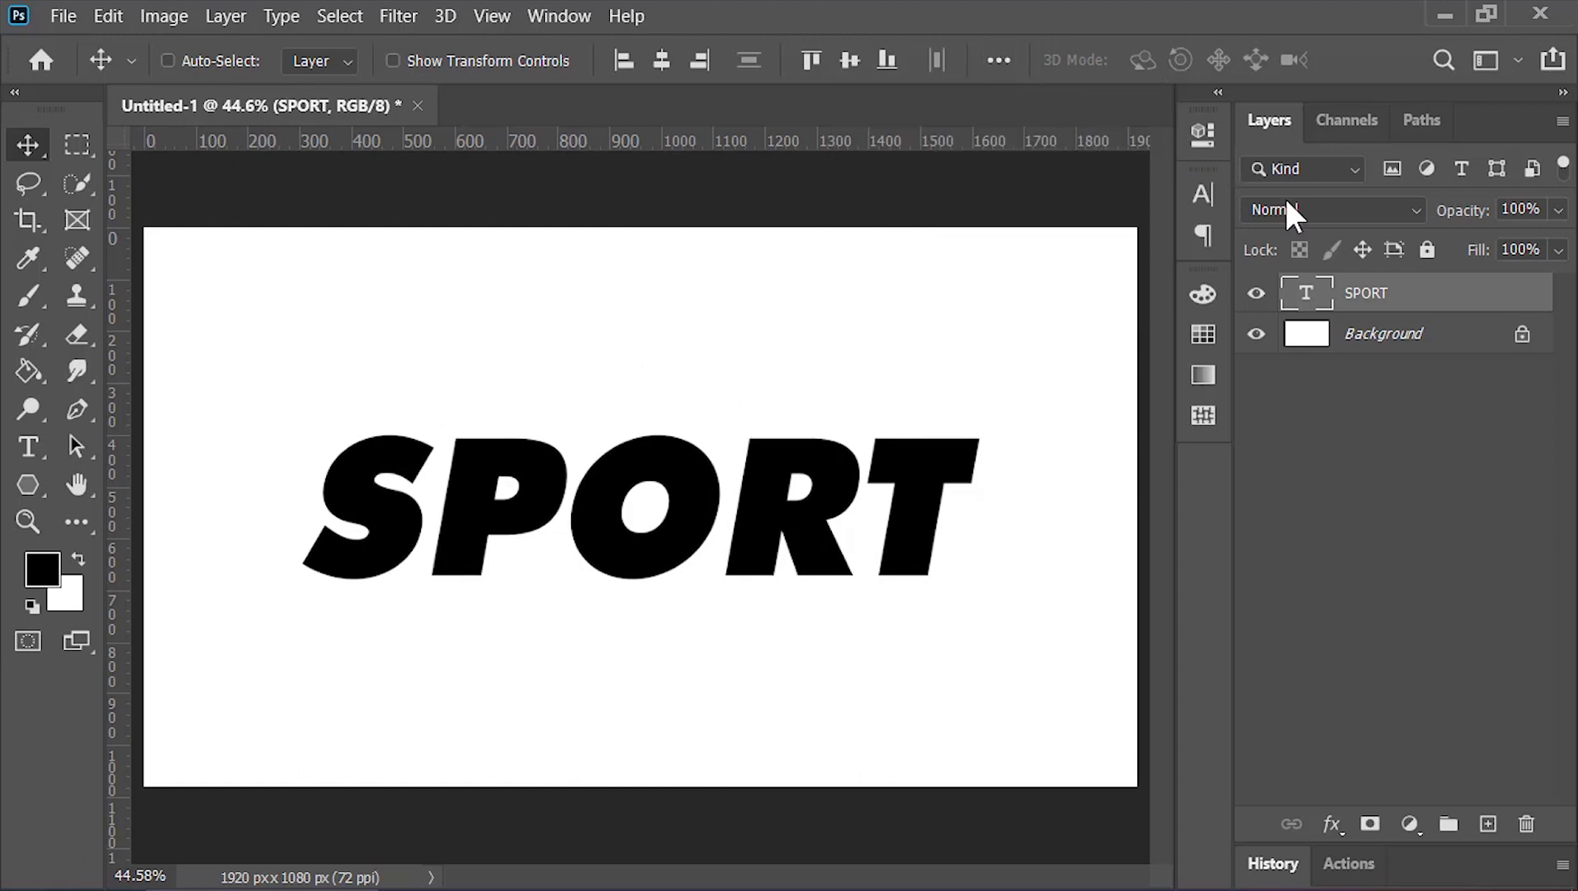
right_click(1418, 295)
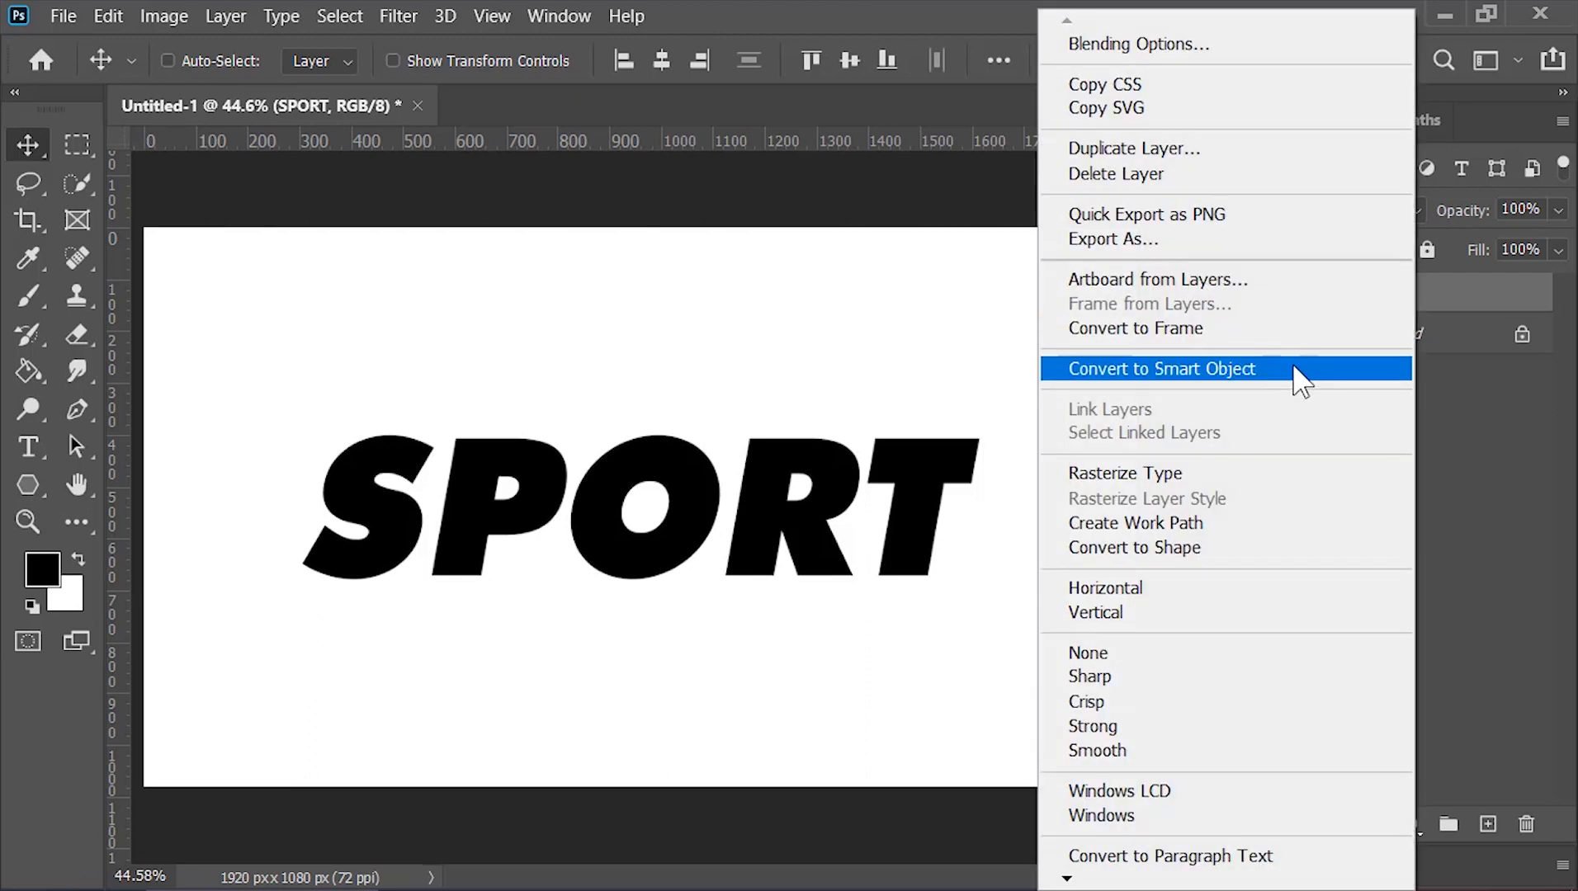
click(1302, 382)
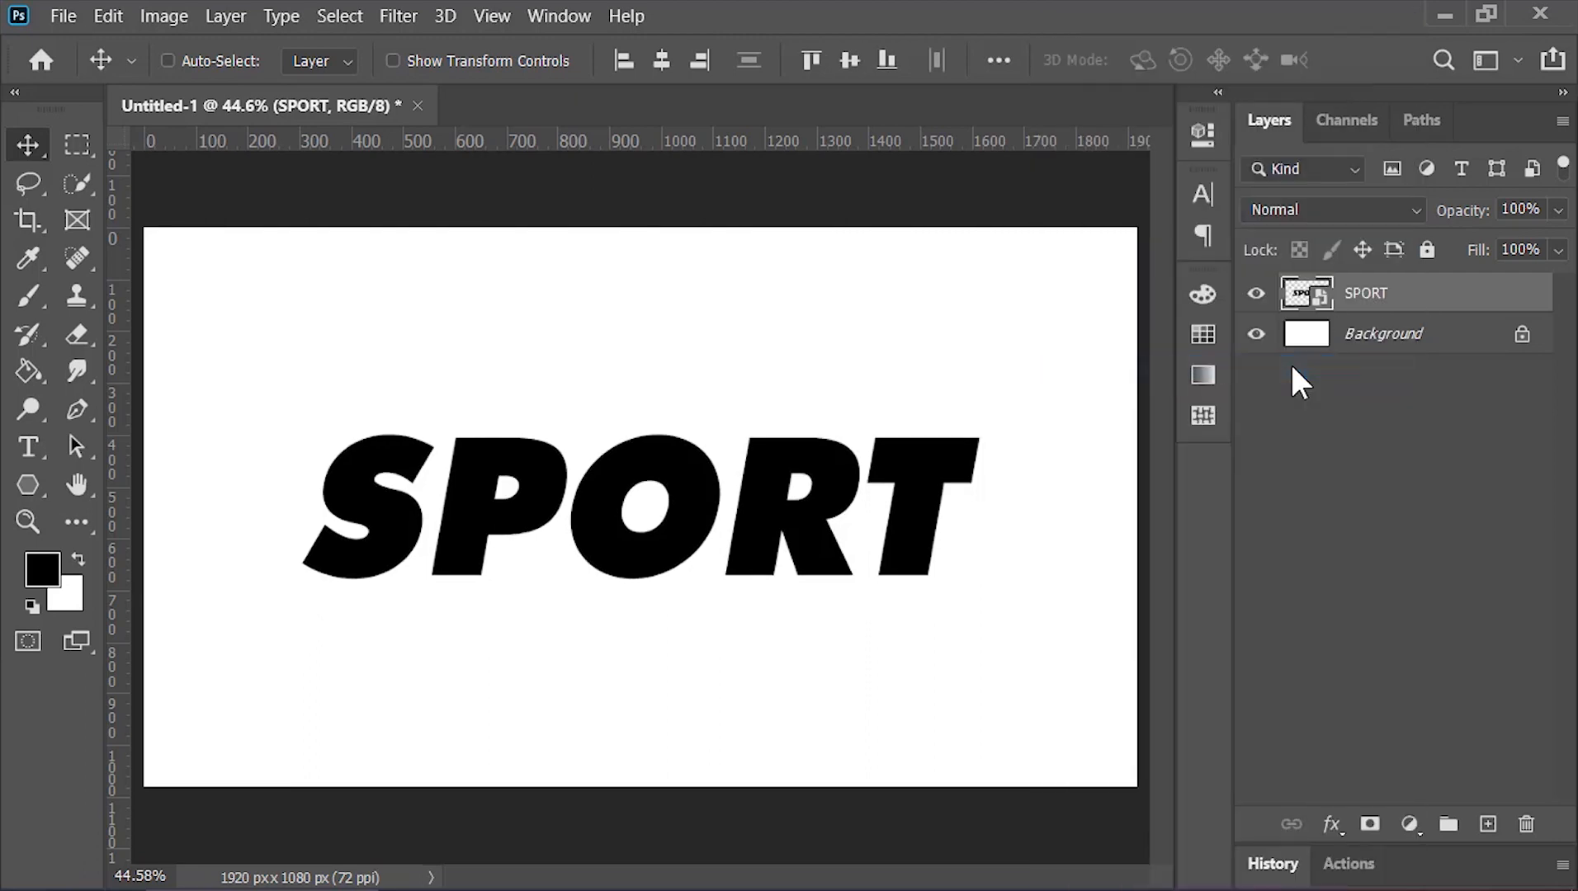
Step: Give the SPORT layer a 45 px outside stroke in light blue #5394ff using the lower Stroke effect
right_click(1302, 298)
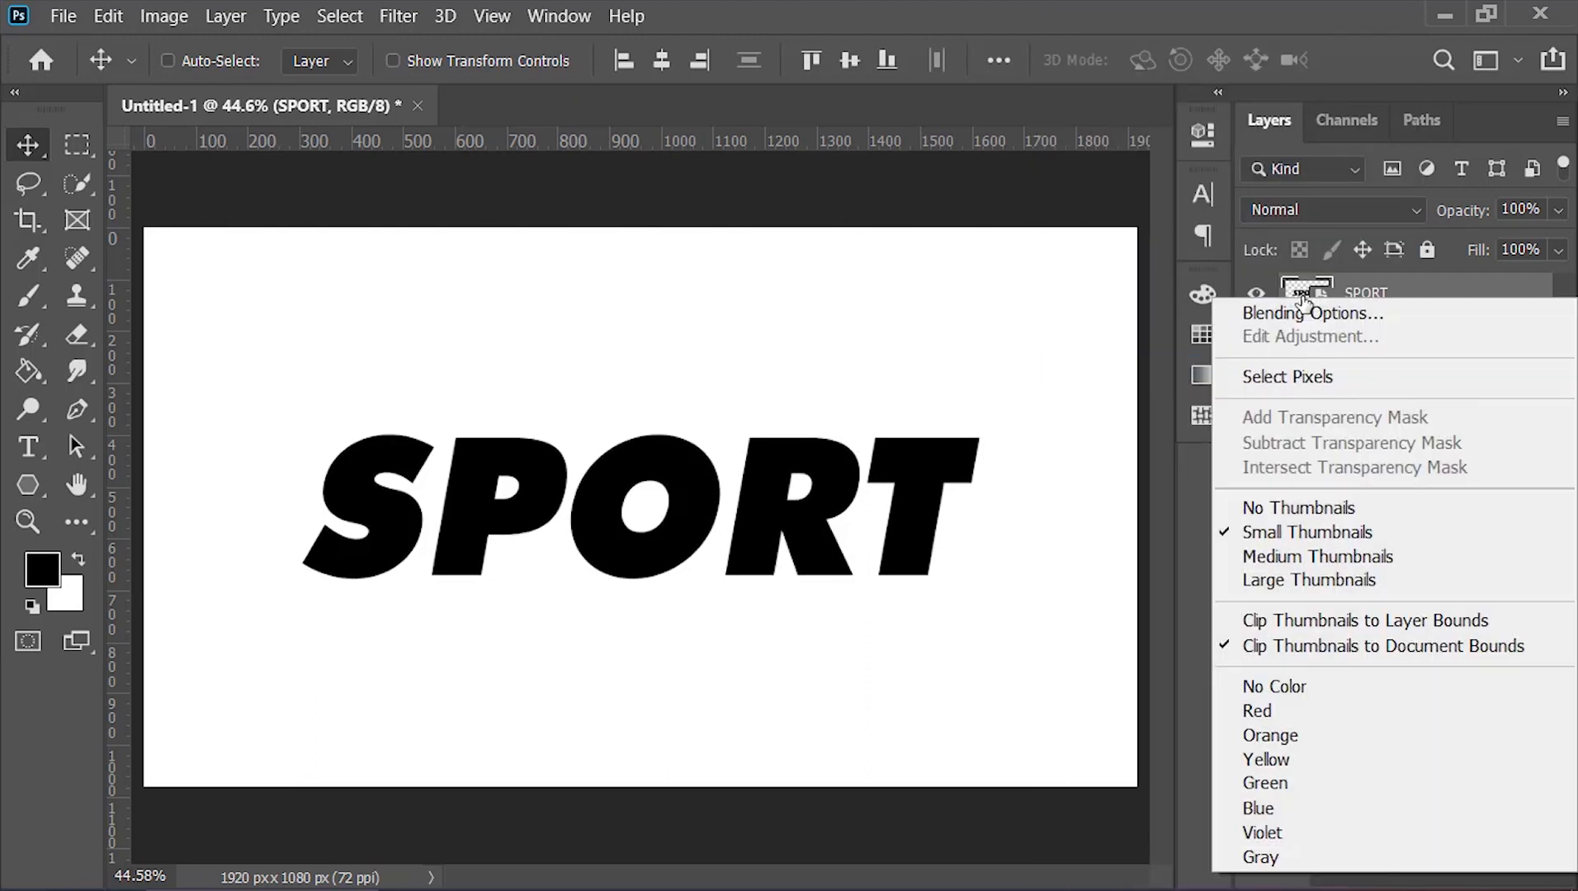
click(1468, 315)
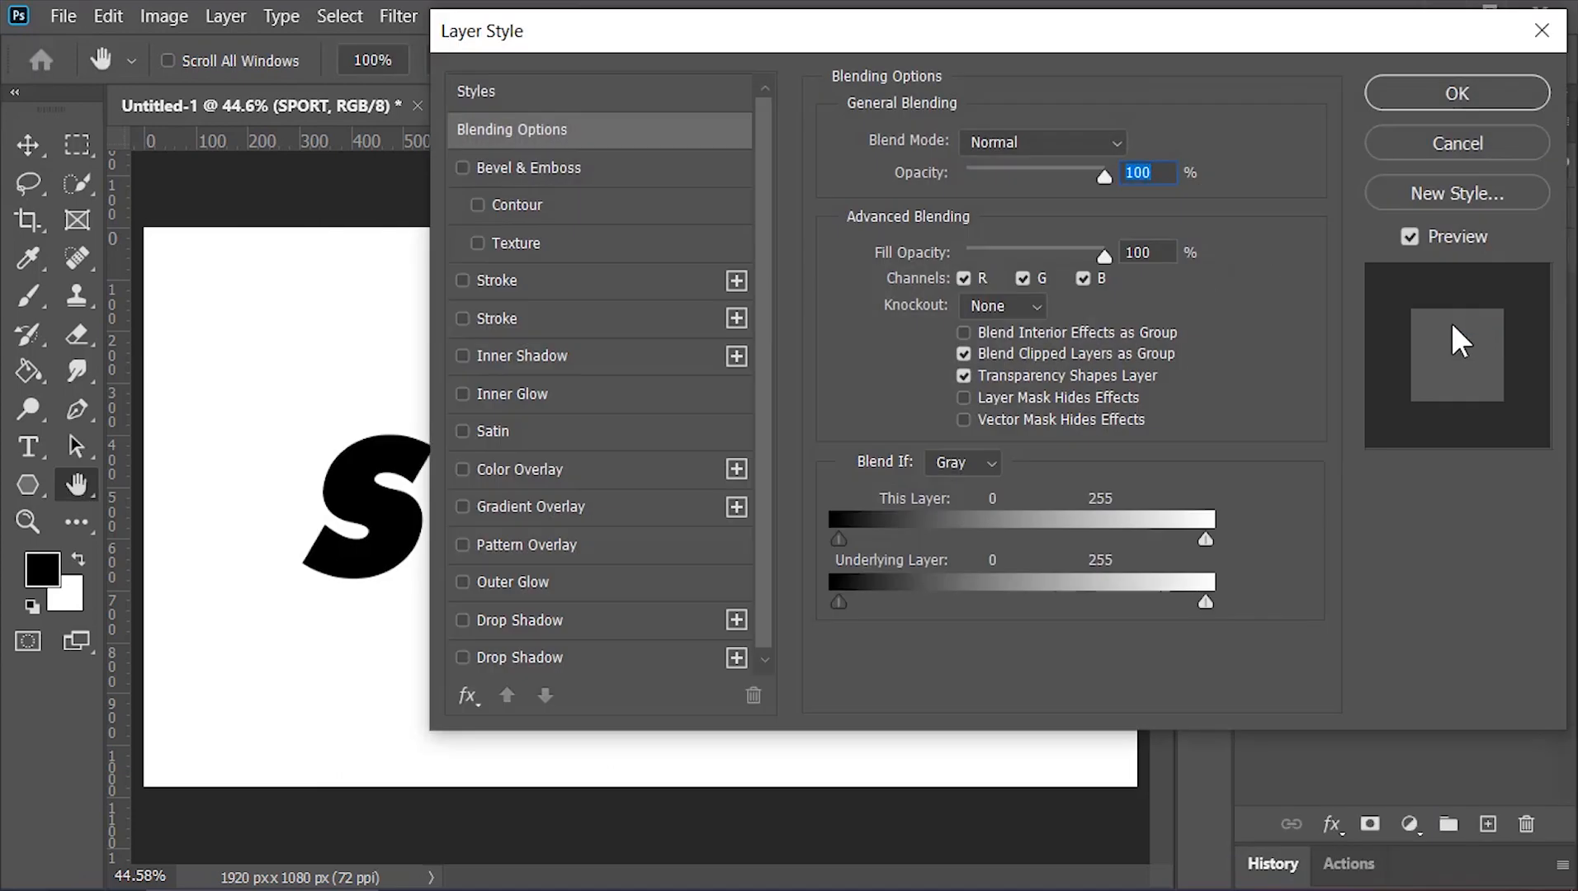
key(ctrl+plus)
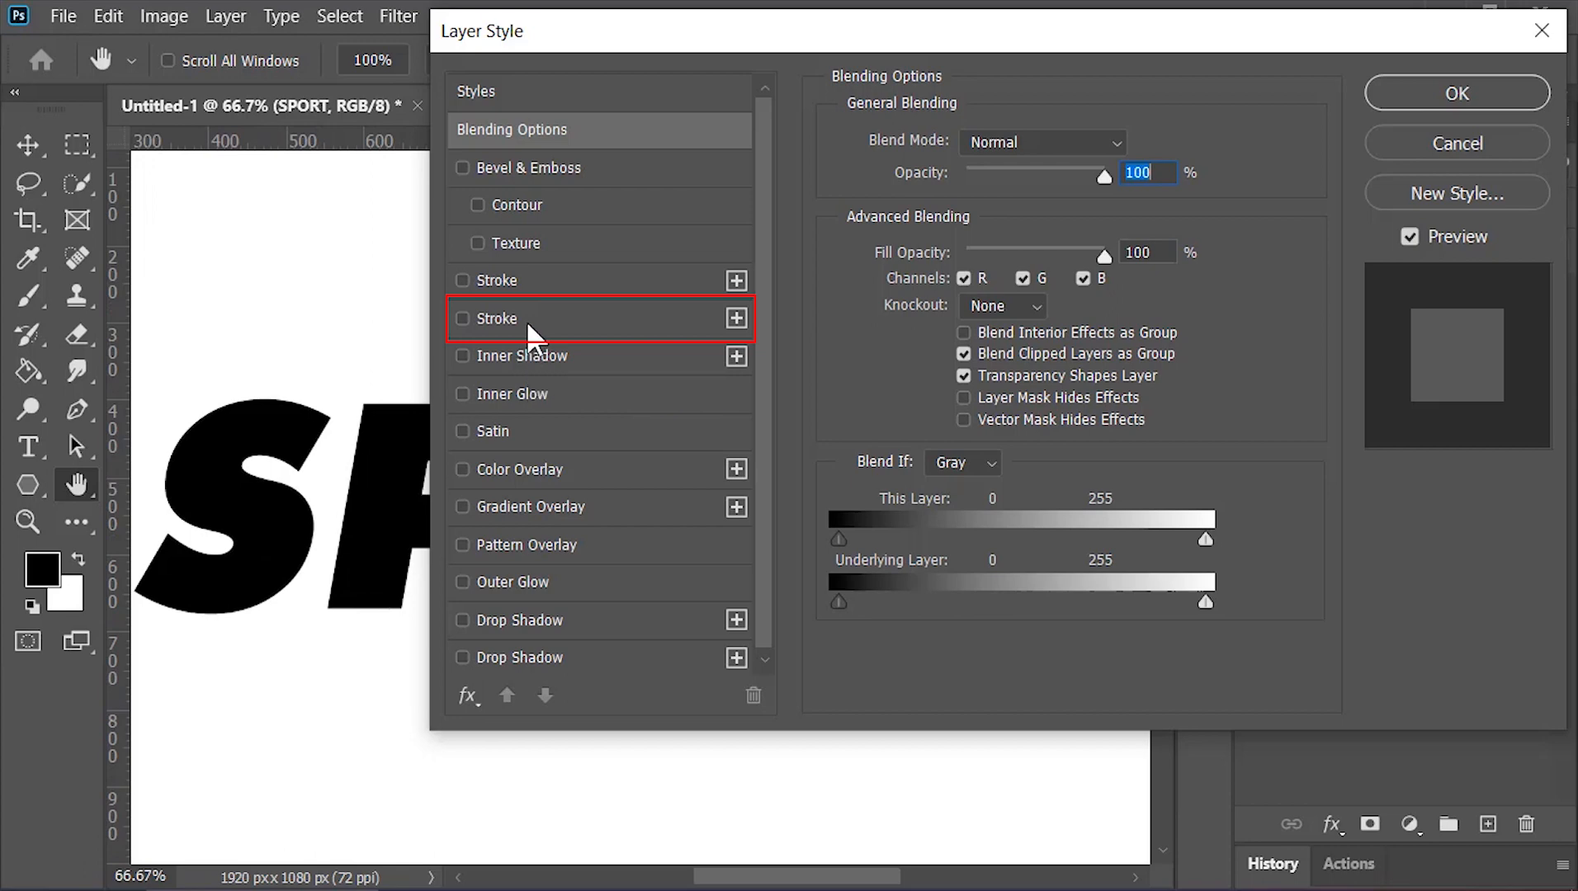
click(526, 321)
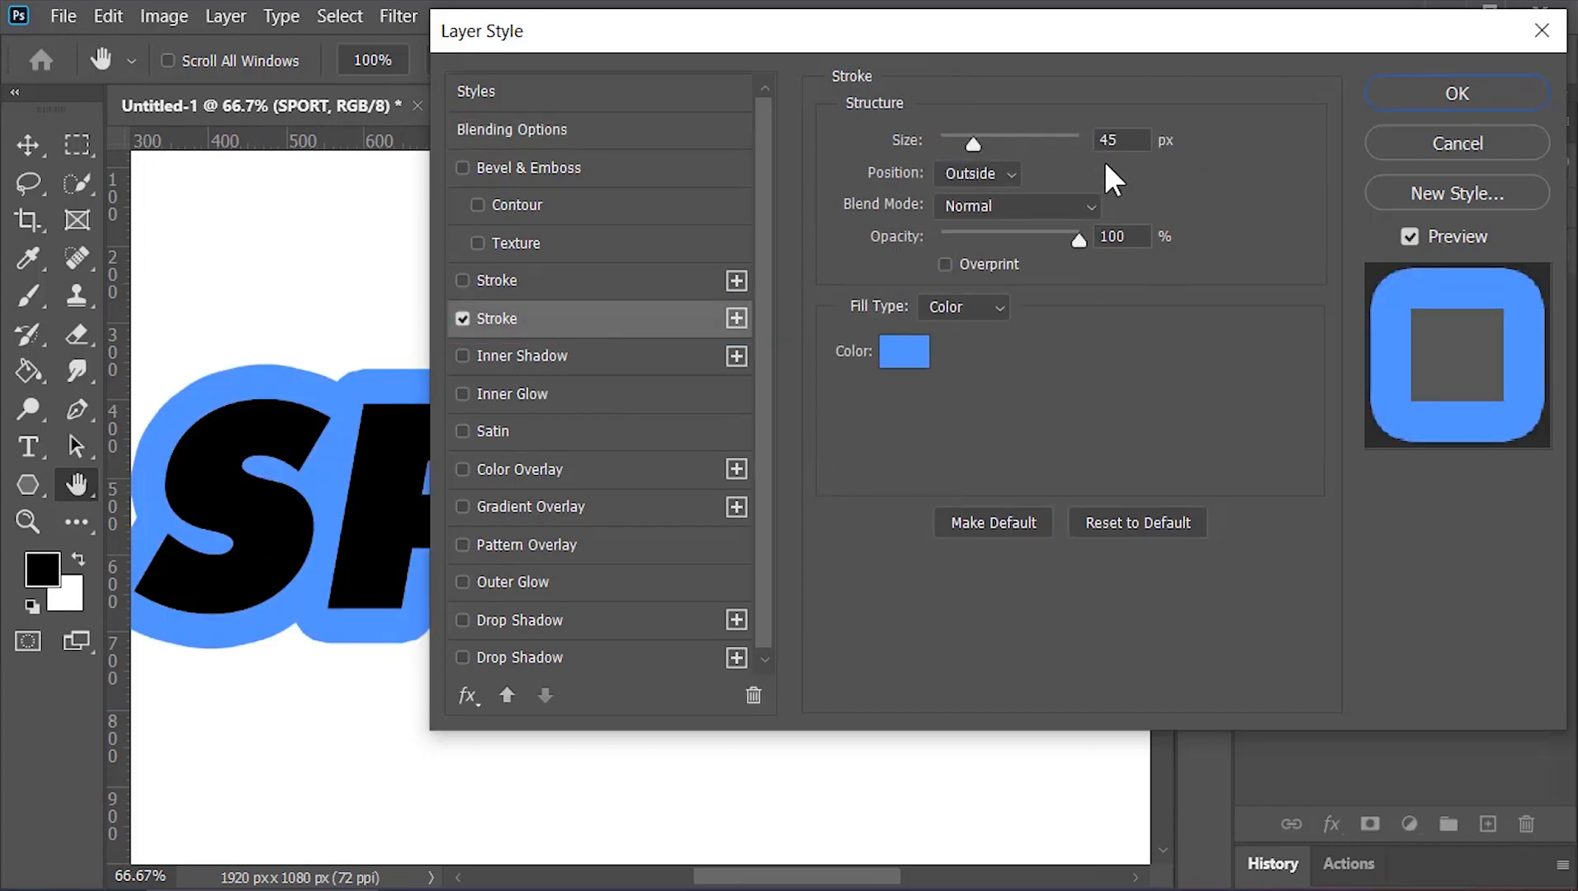
click(1135, 145)
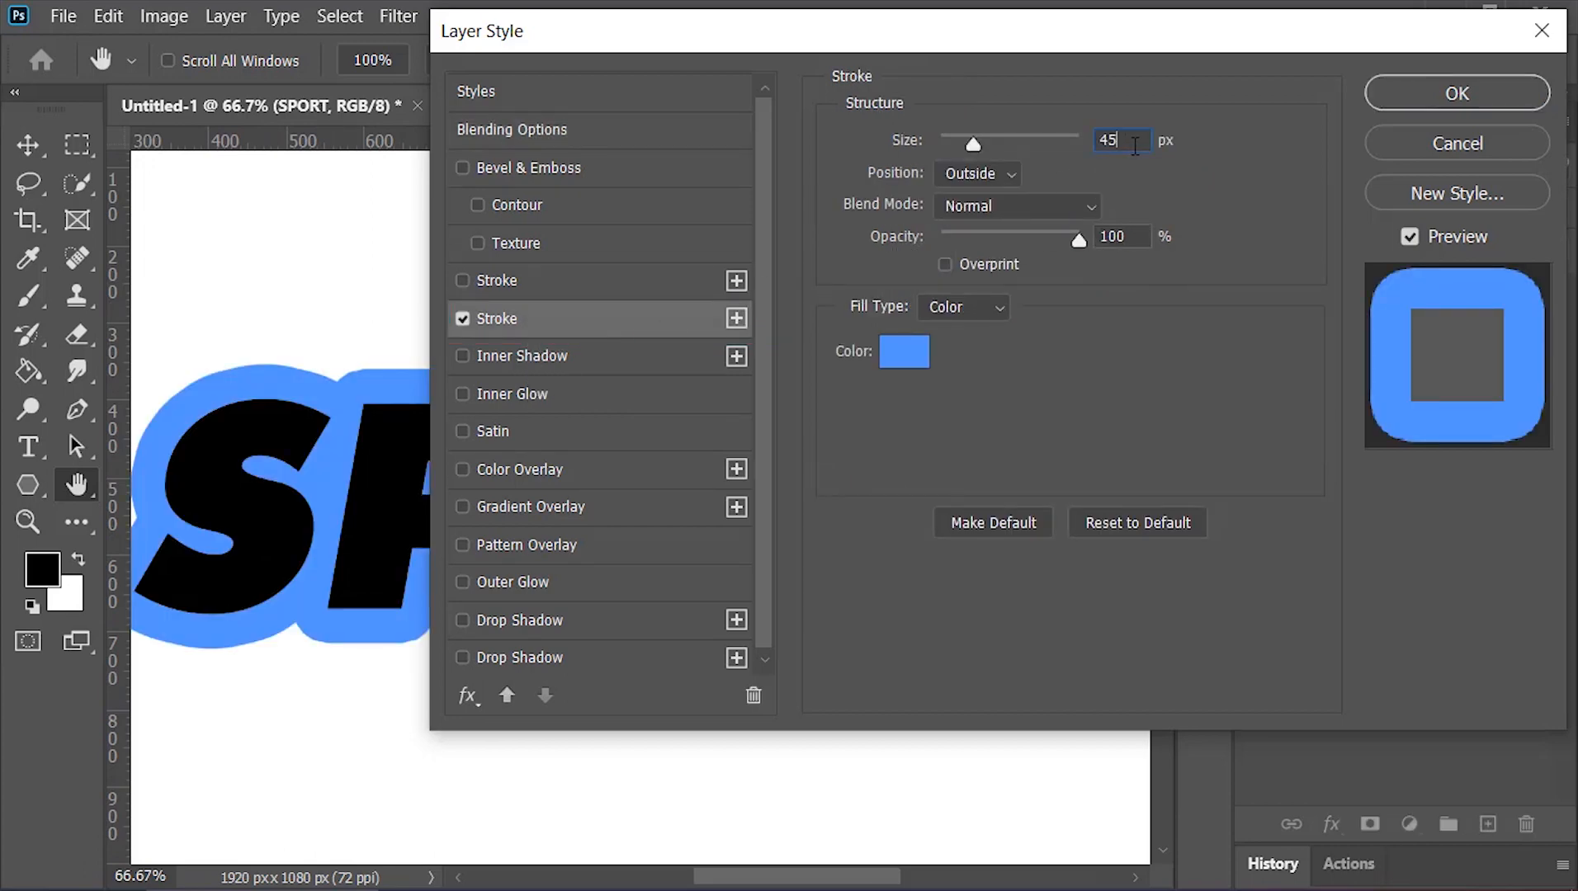
click(902, 180)
click(908, 354)
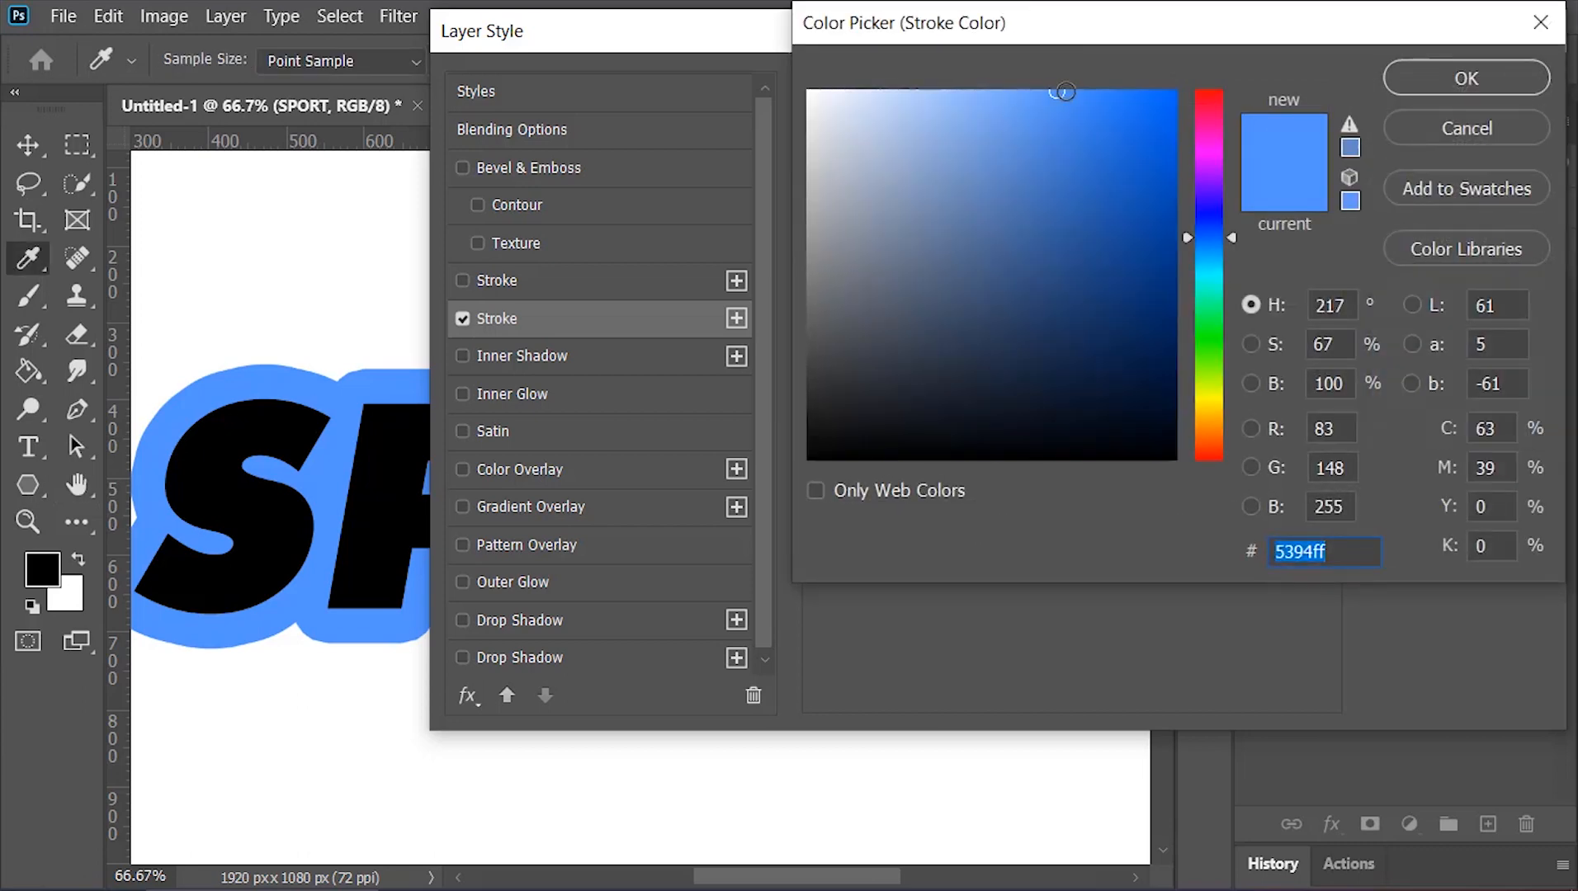
click(1510, 79)
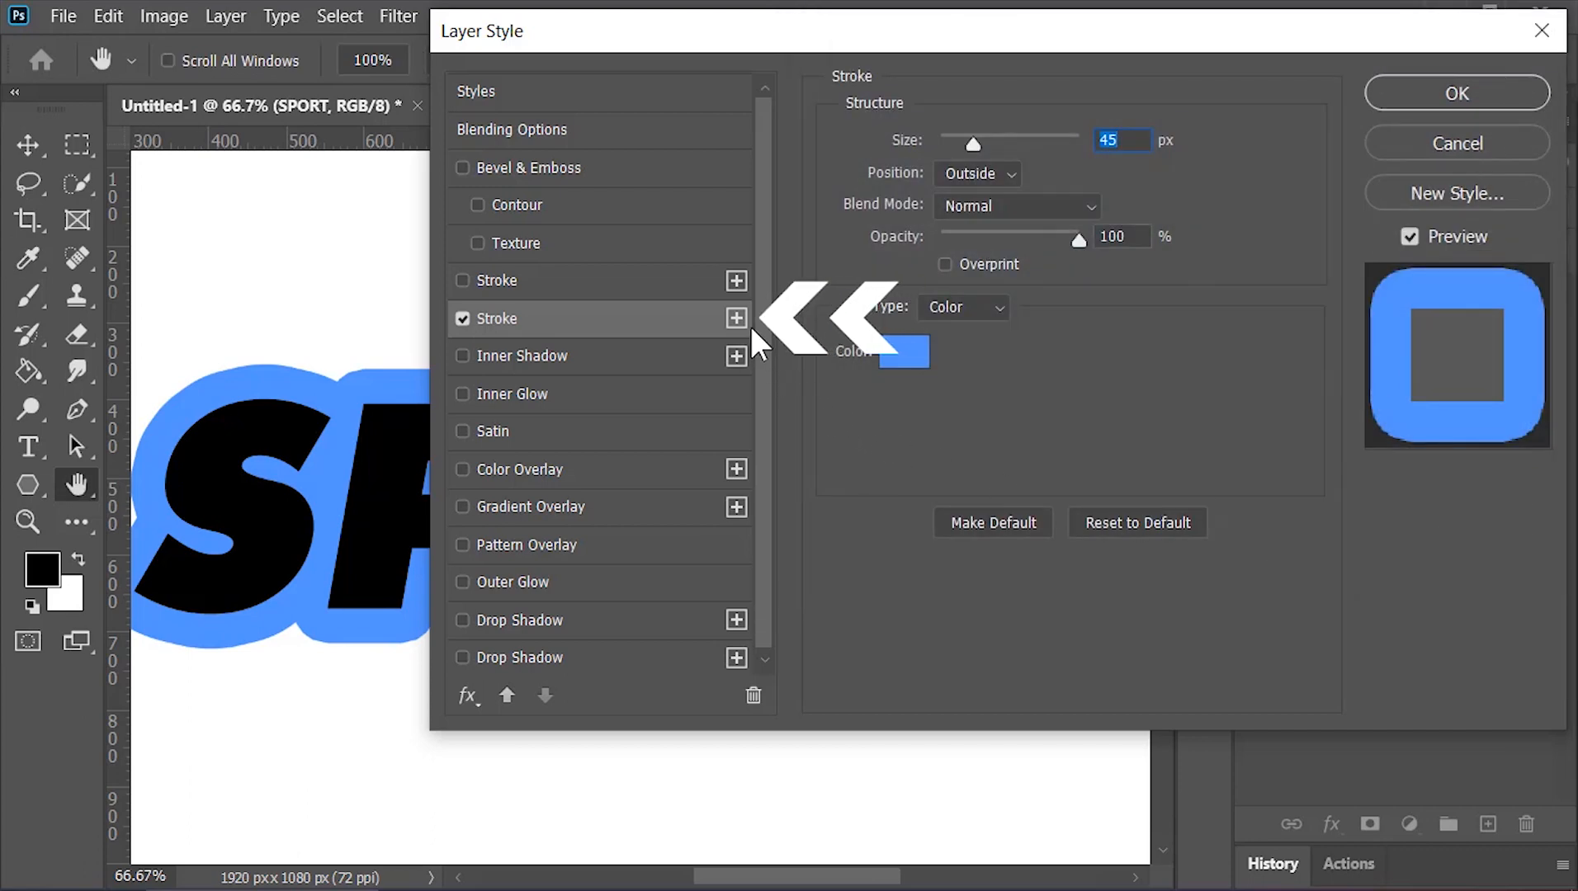
Step: Add a second outside stroke above the first one, 30 px wide in dark blue #012756
click(544, 282)
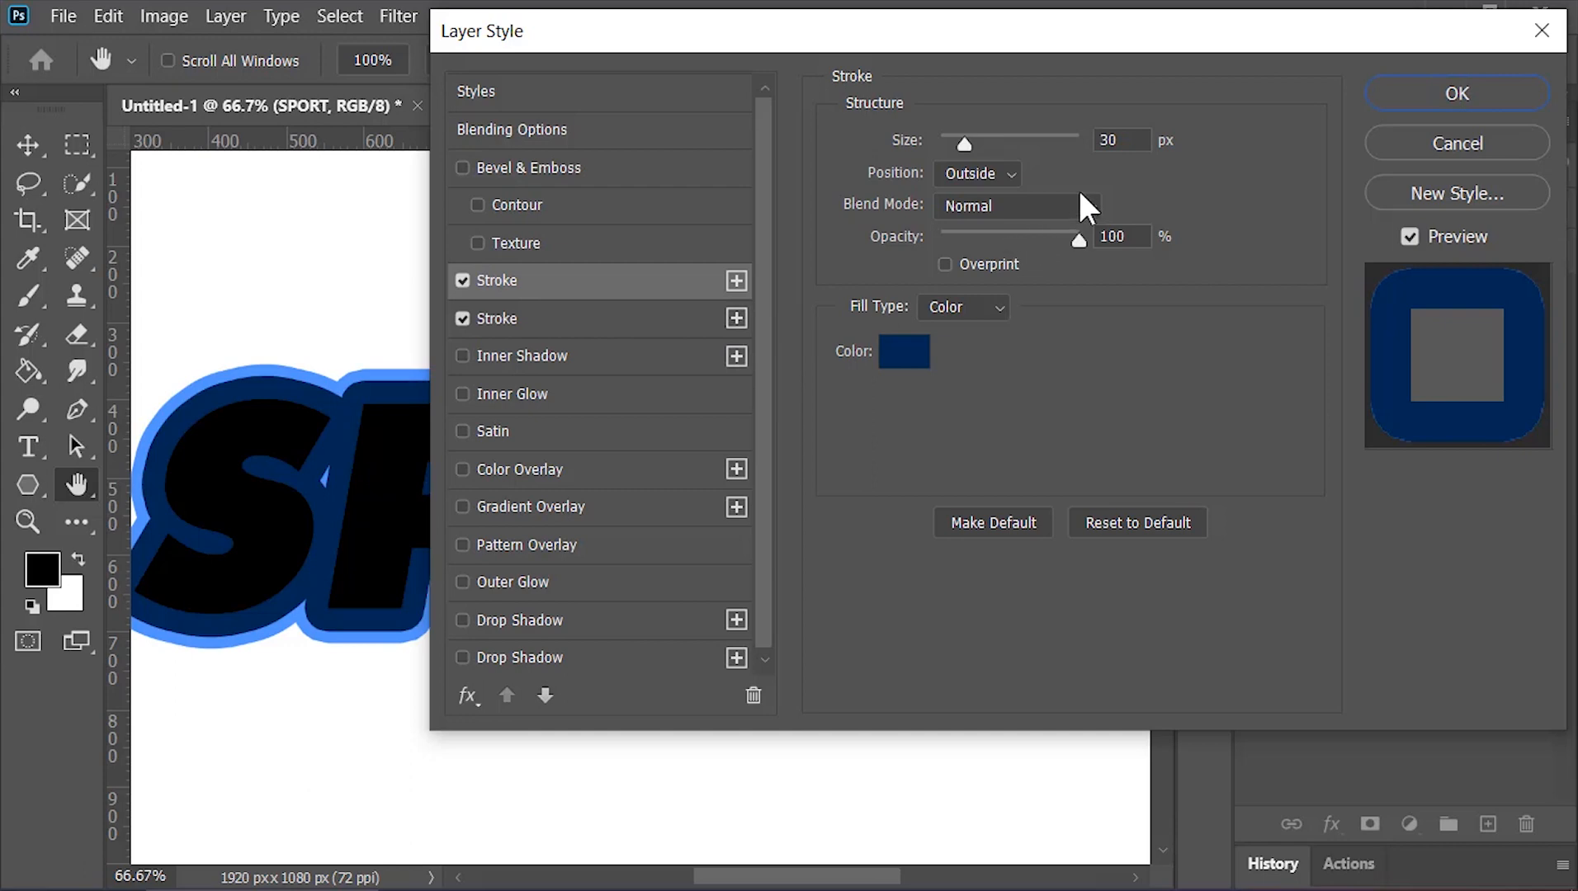
click(1134, 142)
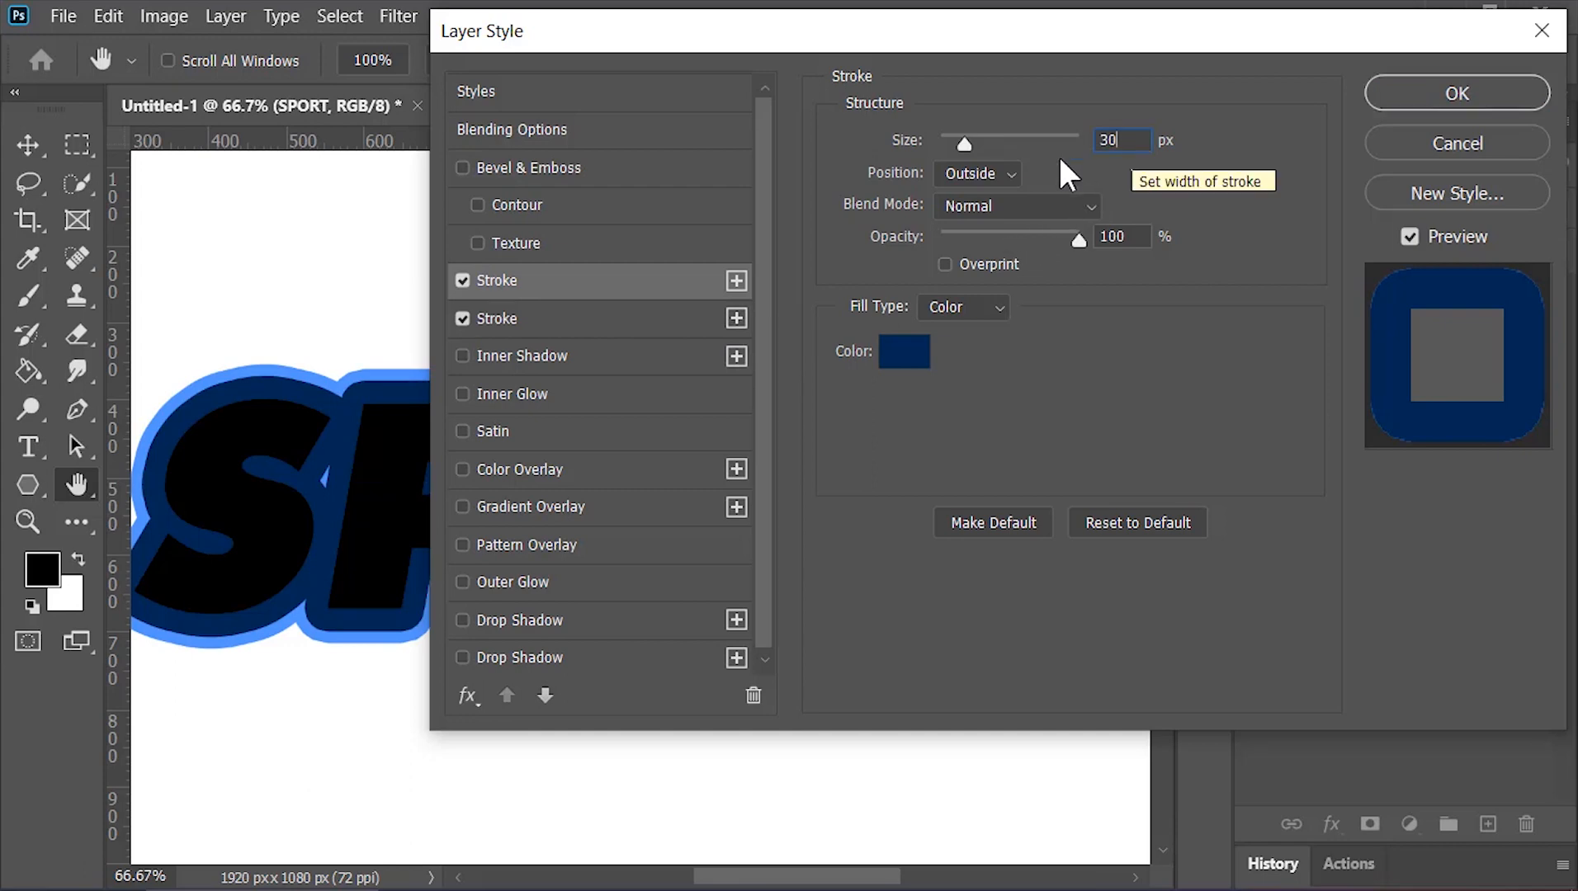
click(908, 353)
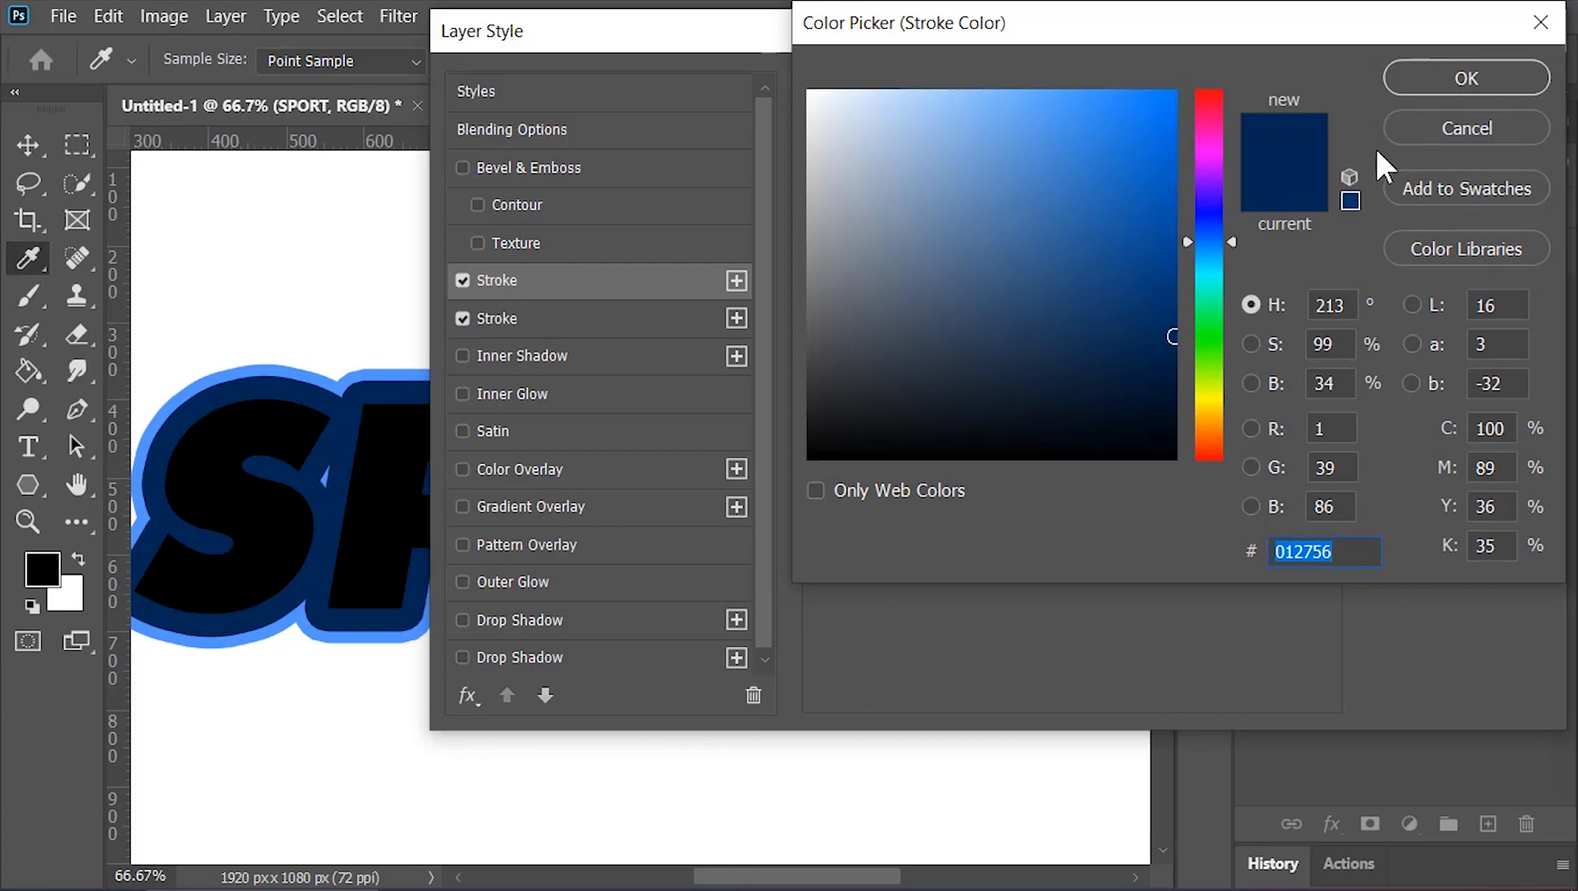
click(1433, 77)
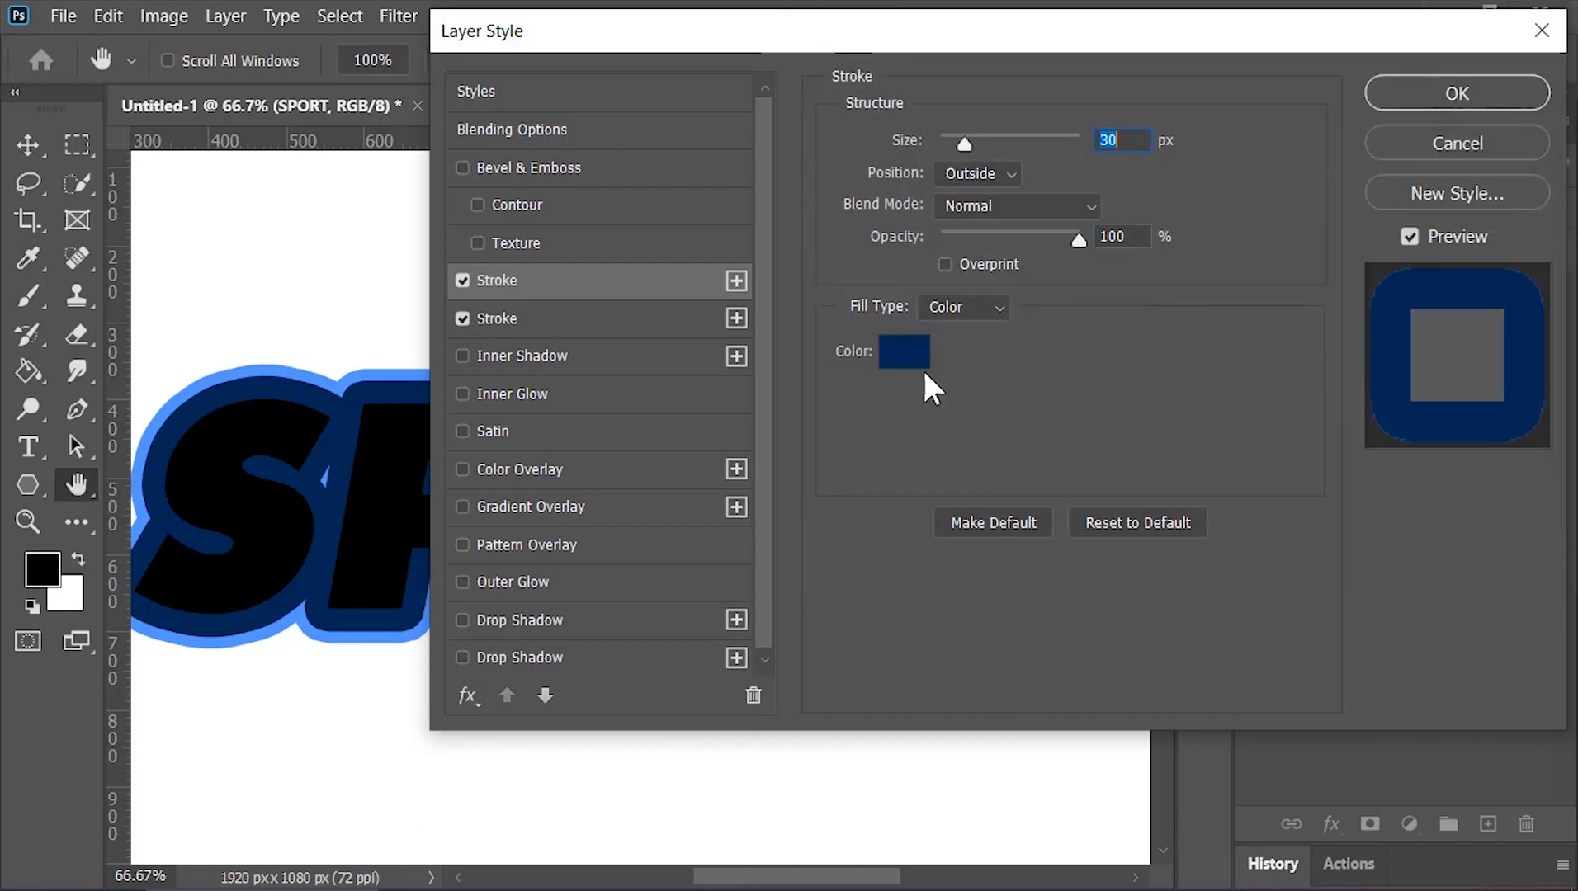
Step: Add a white #ffffff Color Overlay in Normal mode at 100% opacity and apply the layer style
click(588, 464)
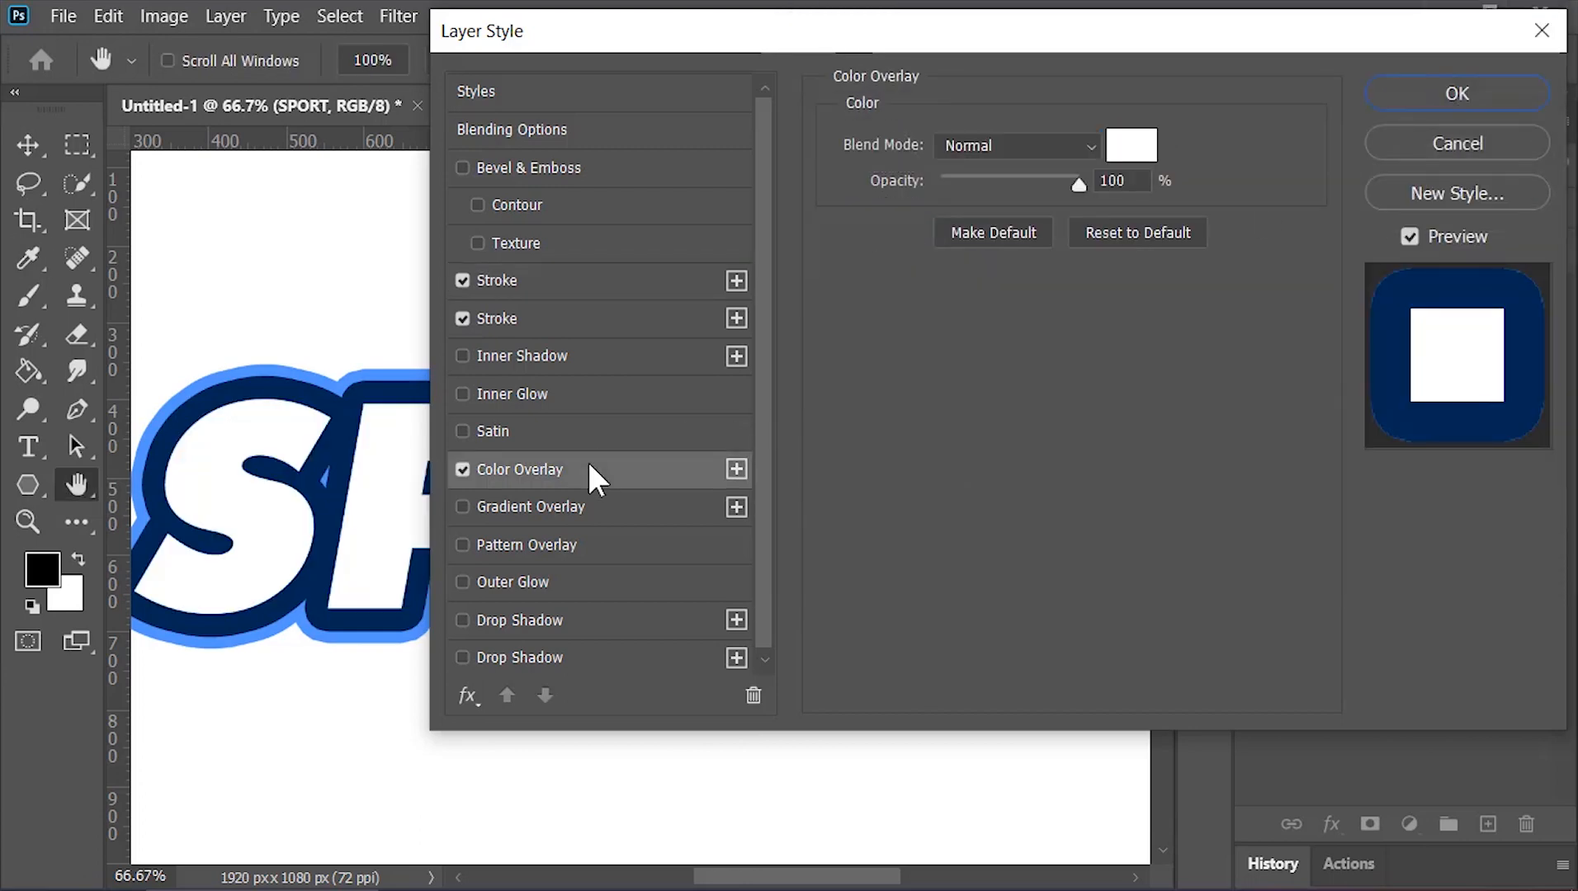
click(1126, 148)
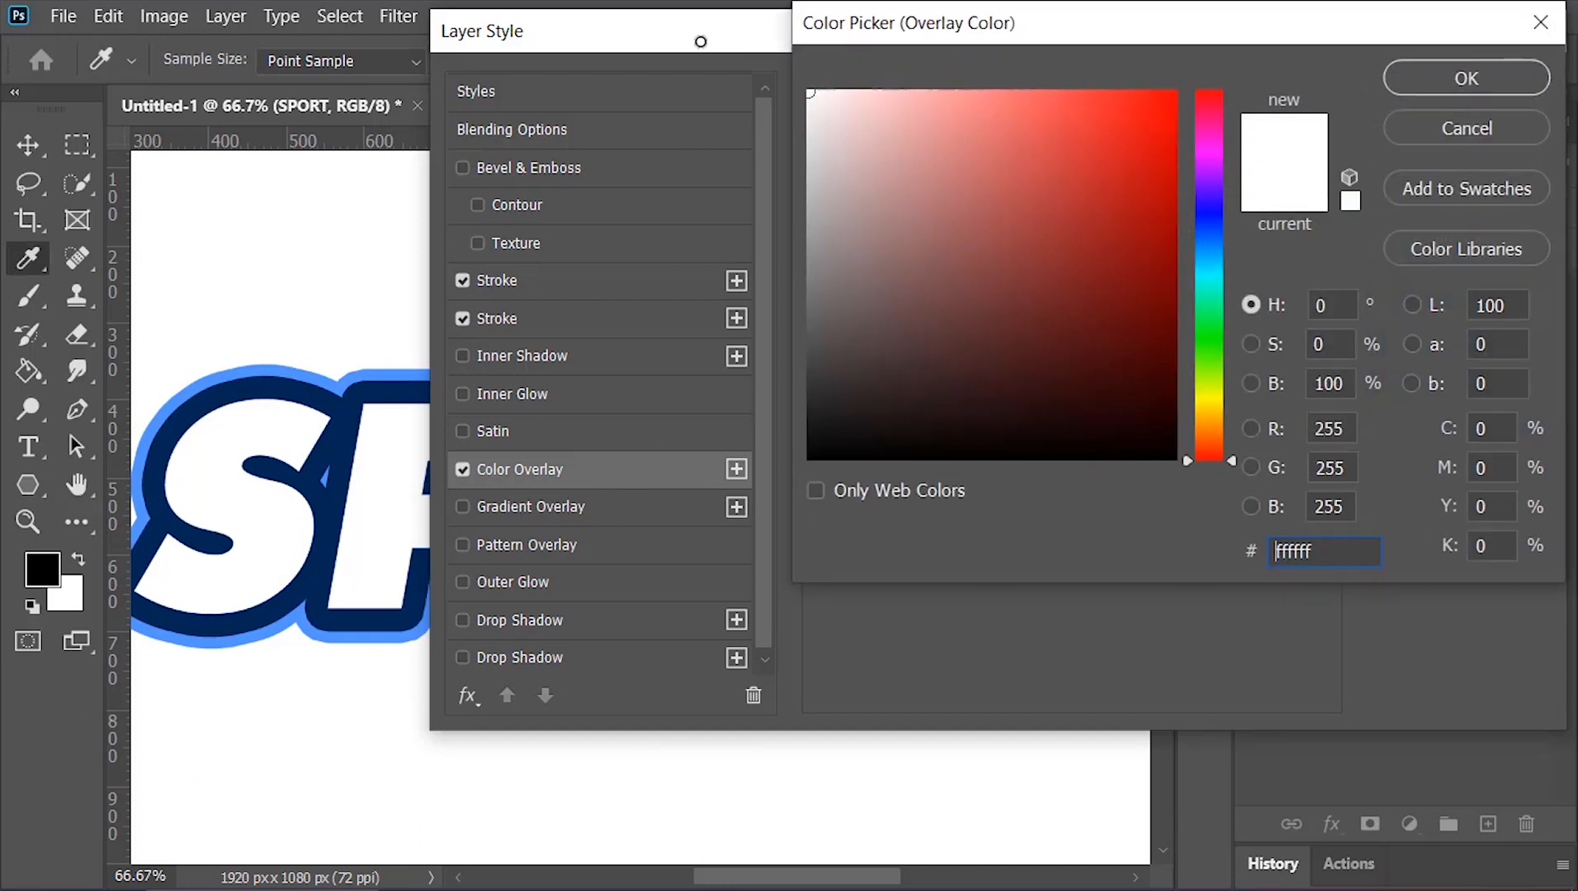
click(1395, 78)
click(1413, 100)
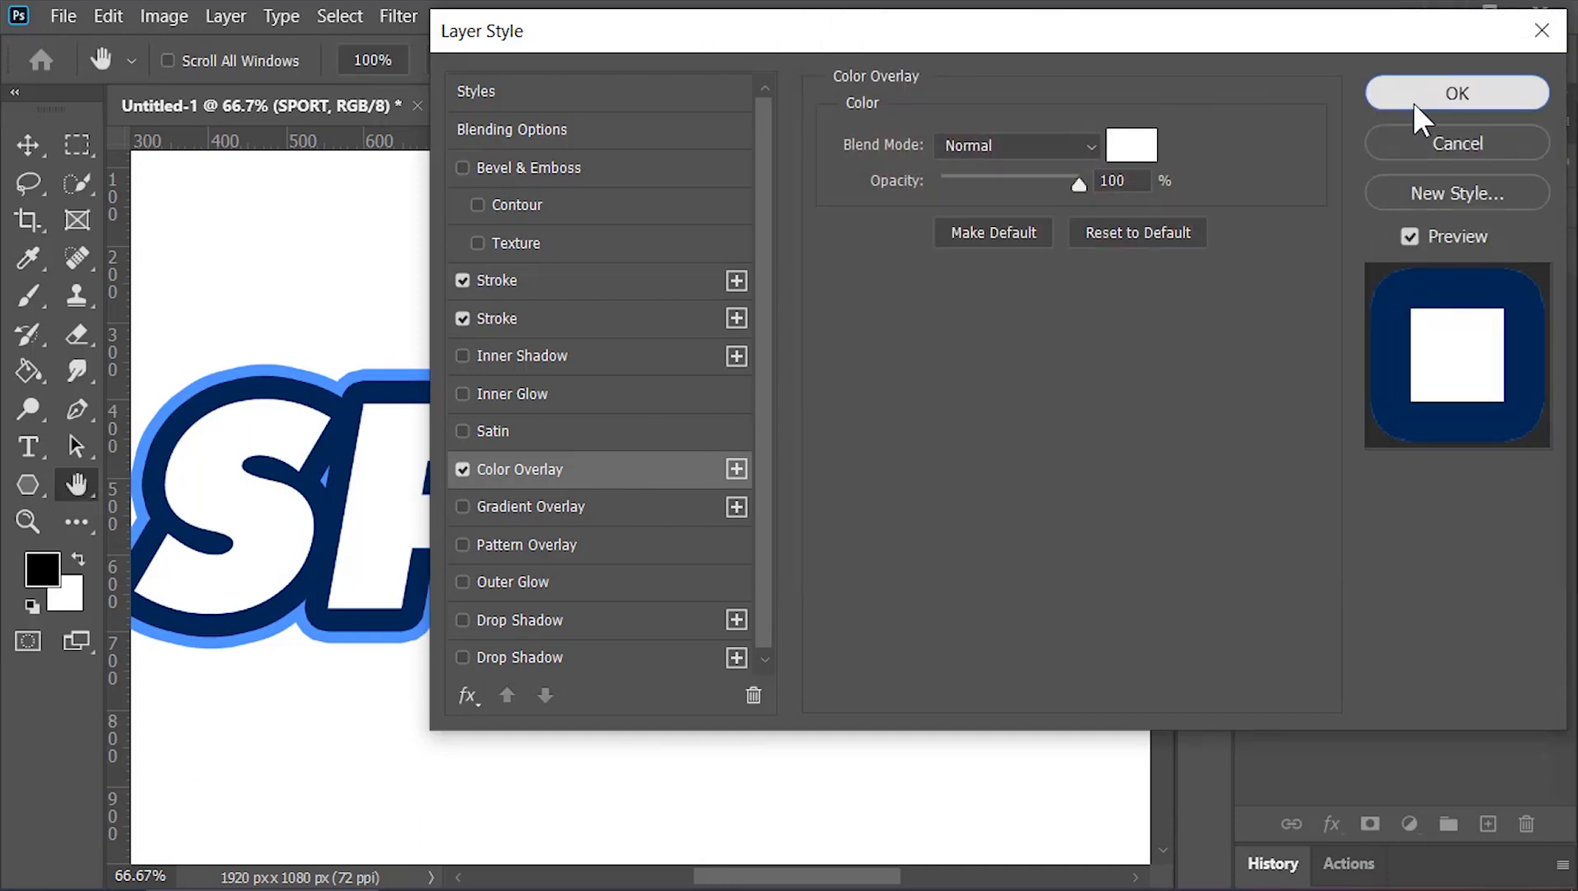
key(ctrl+0)
Step: Collapse the SPORT layer's effects, duplicate the layer, and place the copy beneath the original
click(1547, 294)
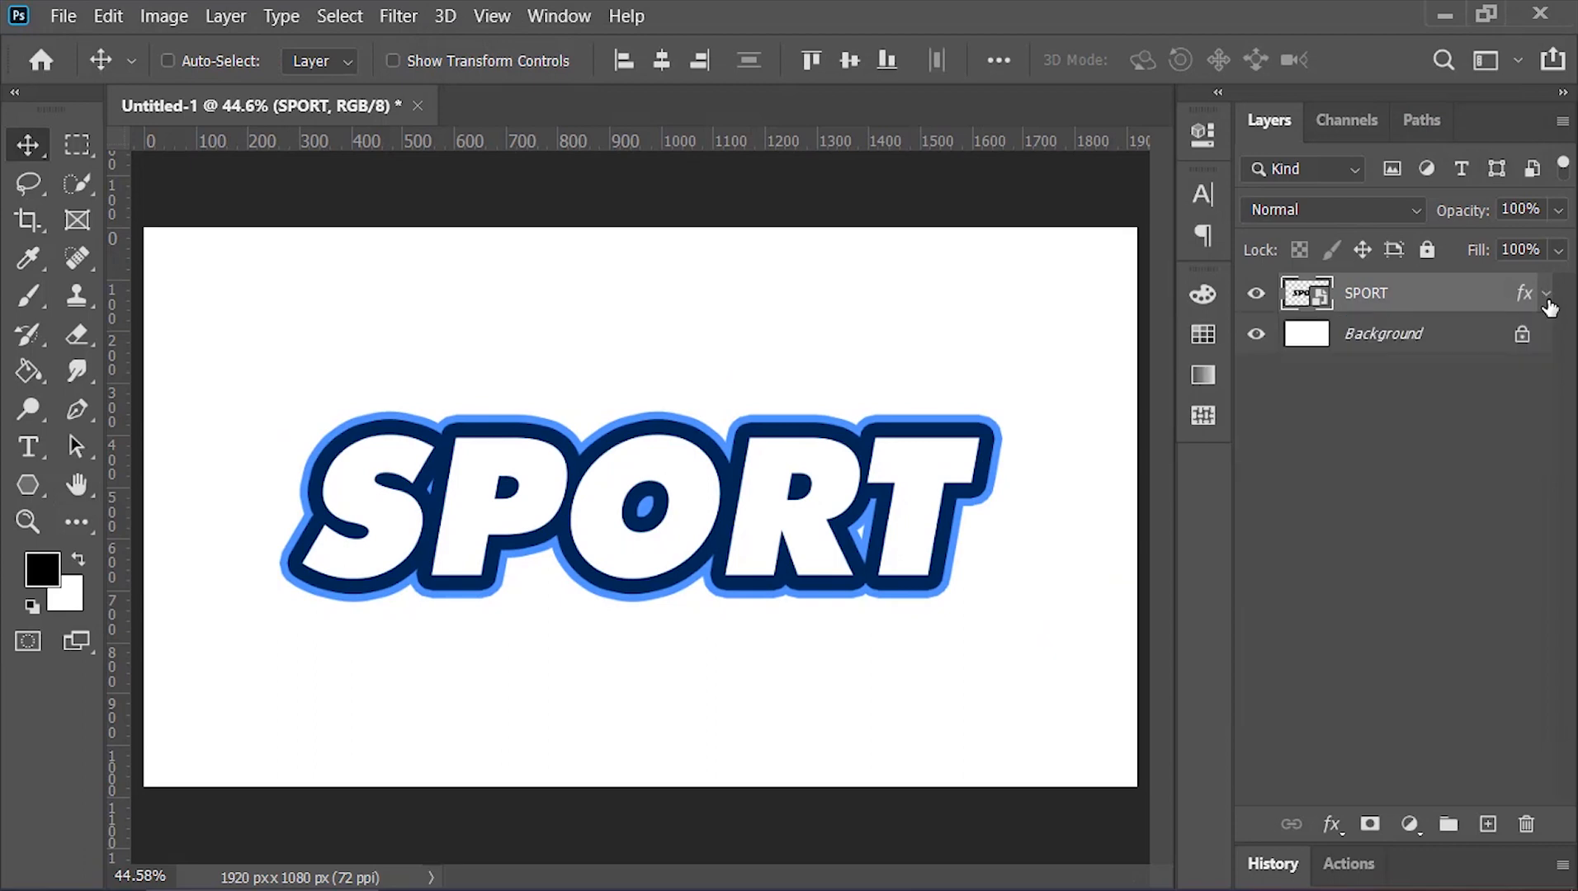
key(ctrl+j)
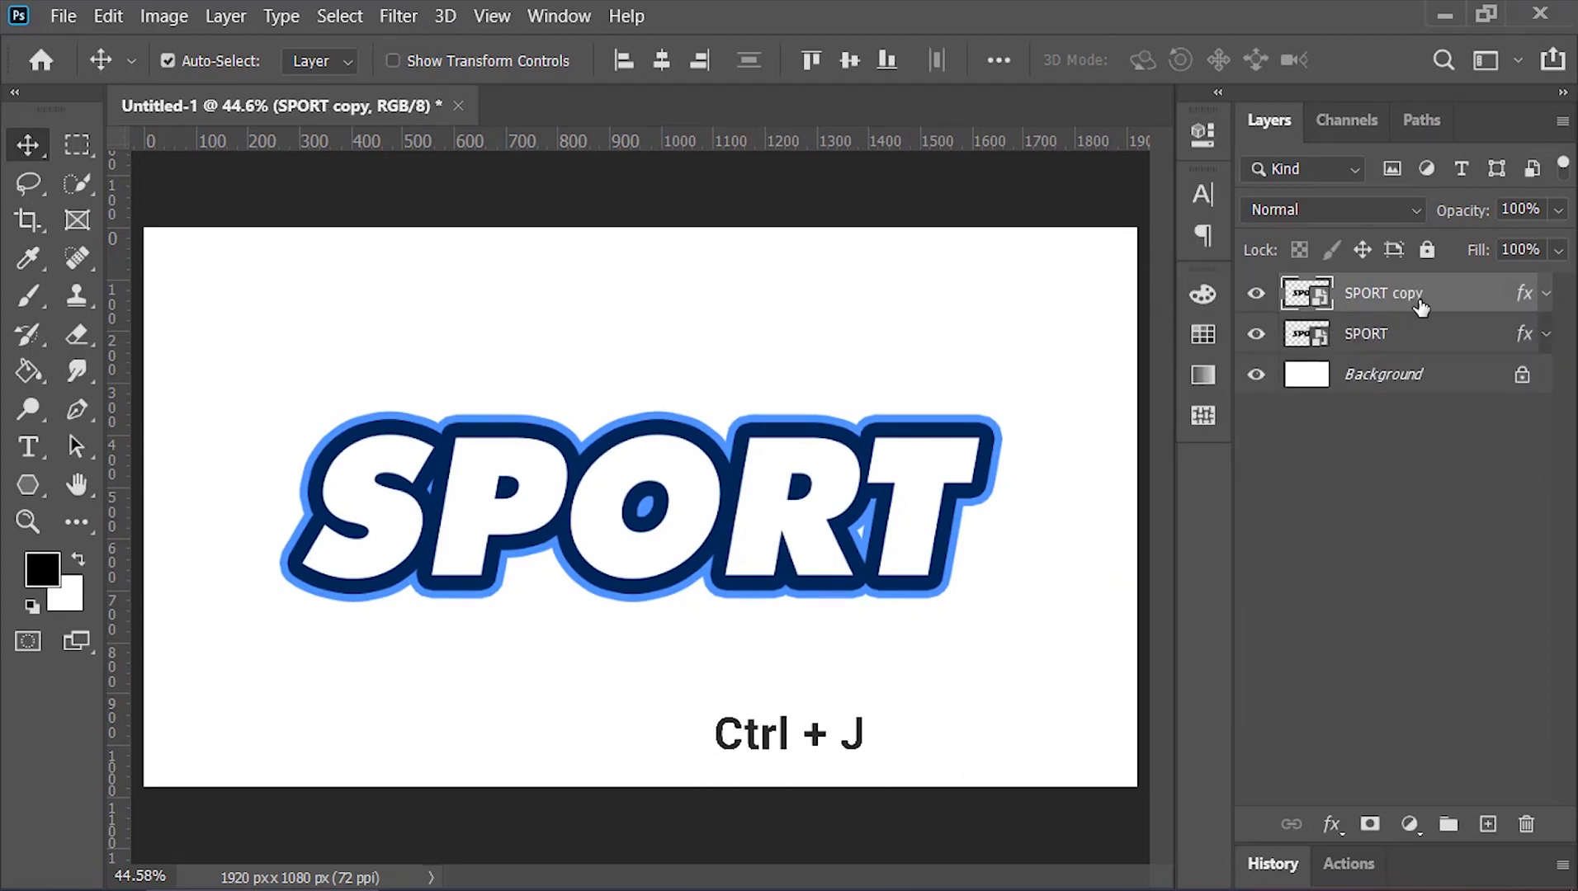
drag(1420, 303, 1403, 355)
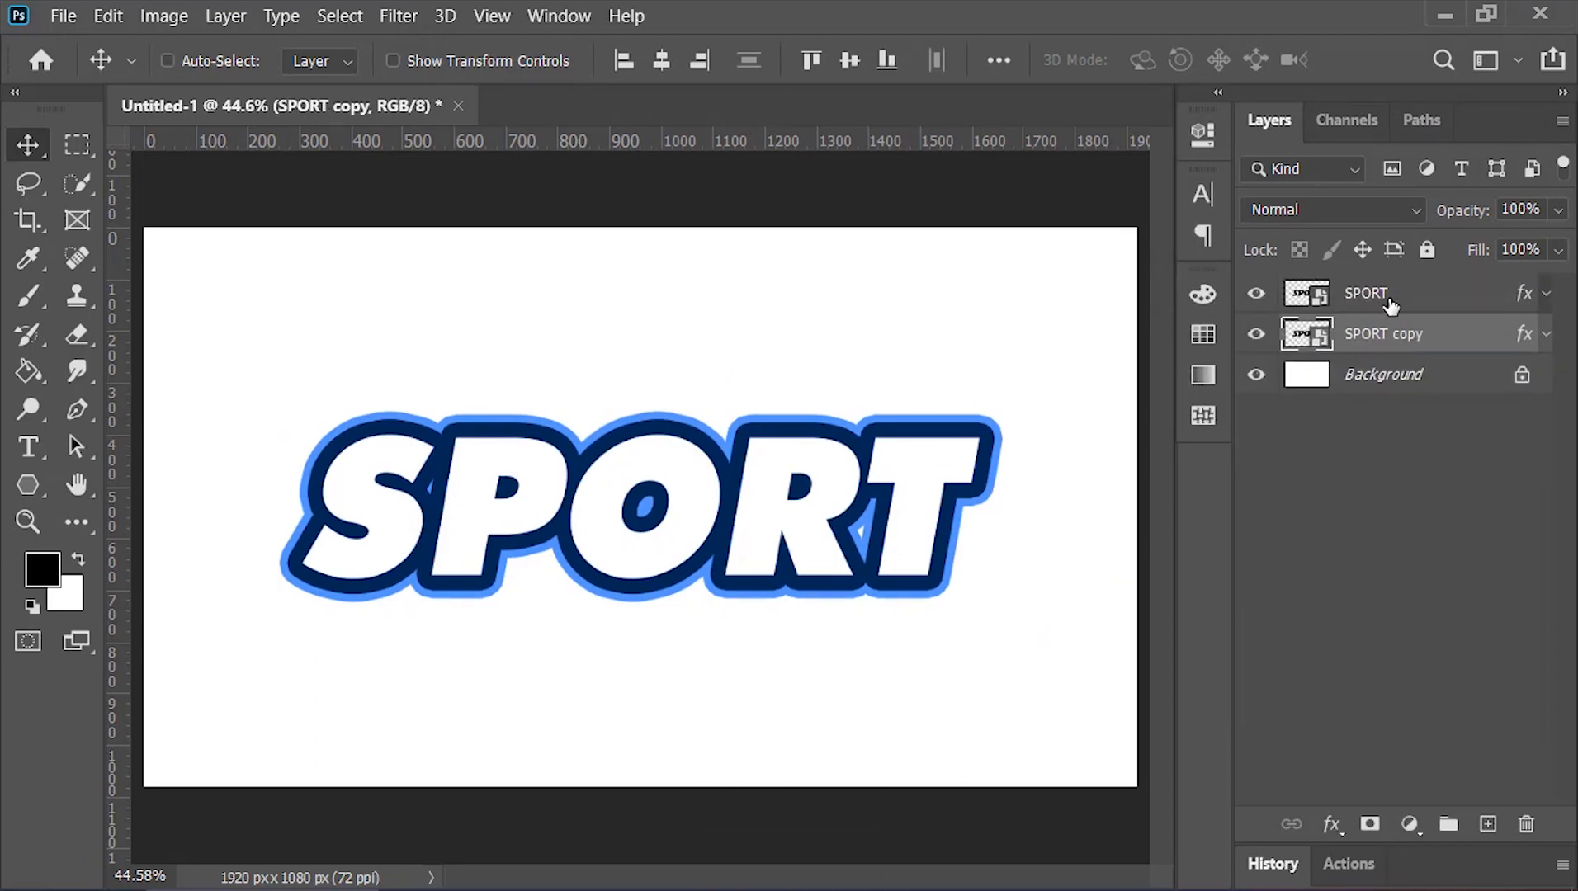
Step: Hide the SPORT layer, then move SPORT copy to the canvas's upper edge and duplicate it twice below to form three rows
click(1391, 295)
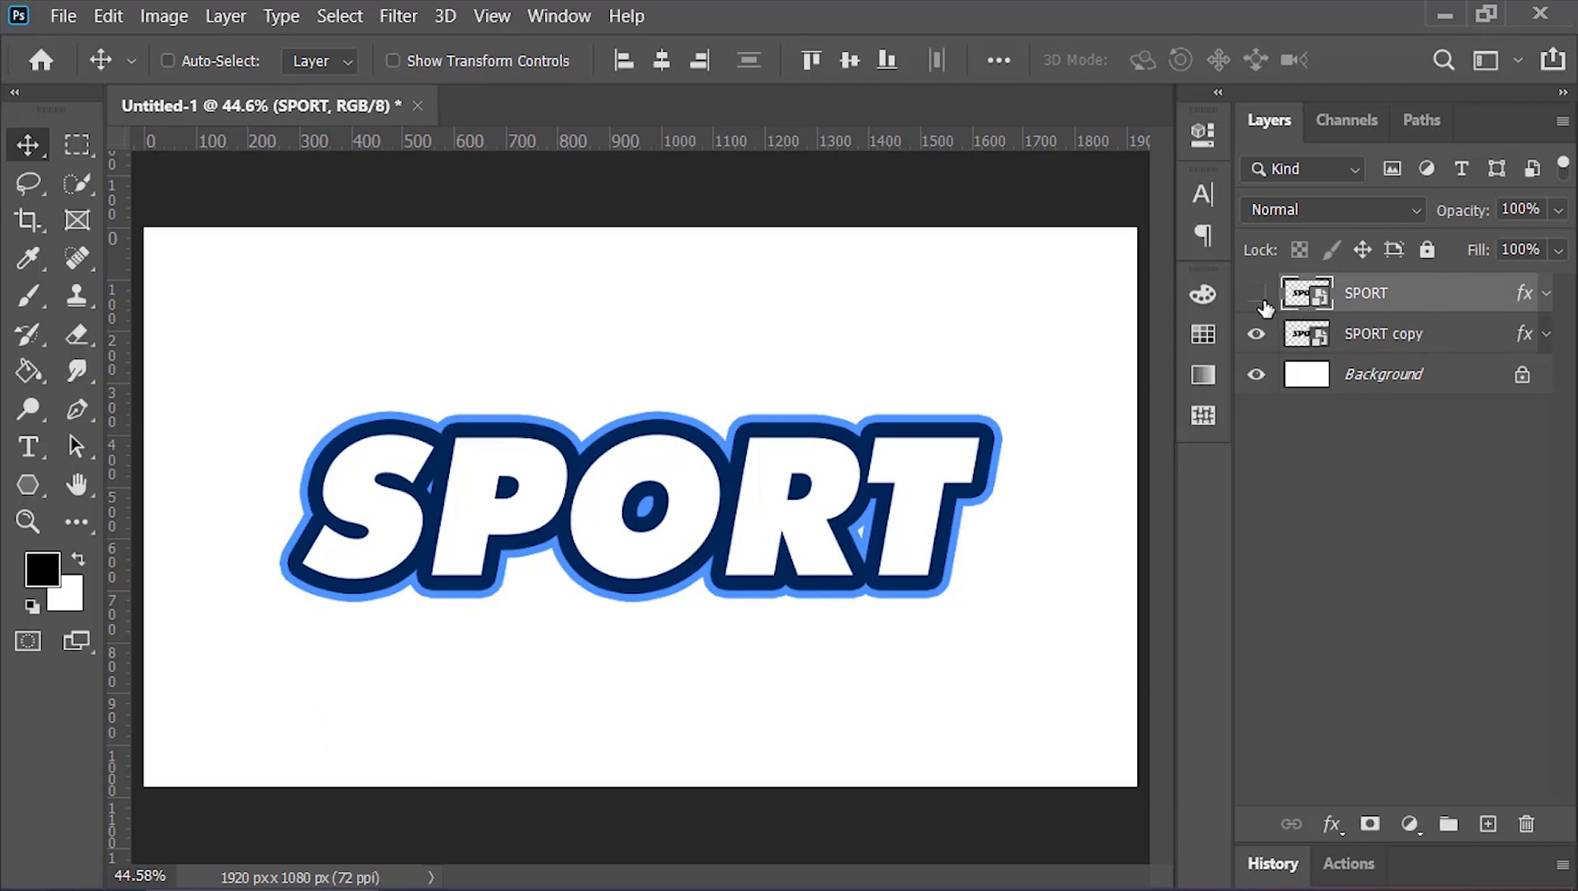
click(1424, 346)
drag(772, 520, 774, 357)
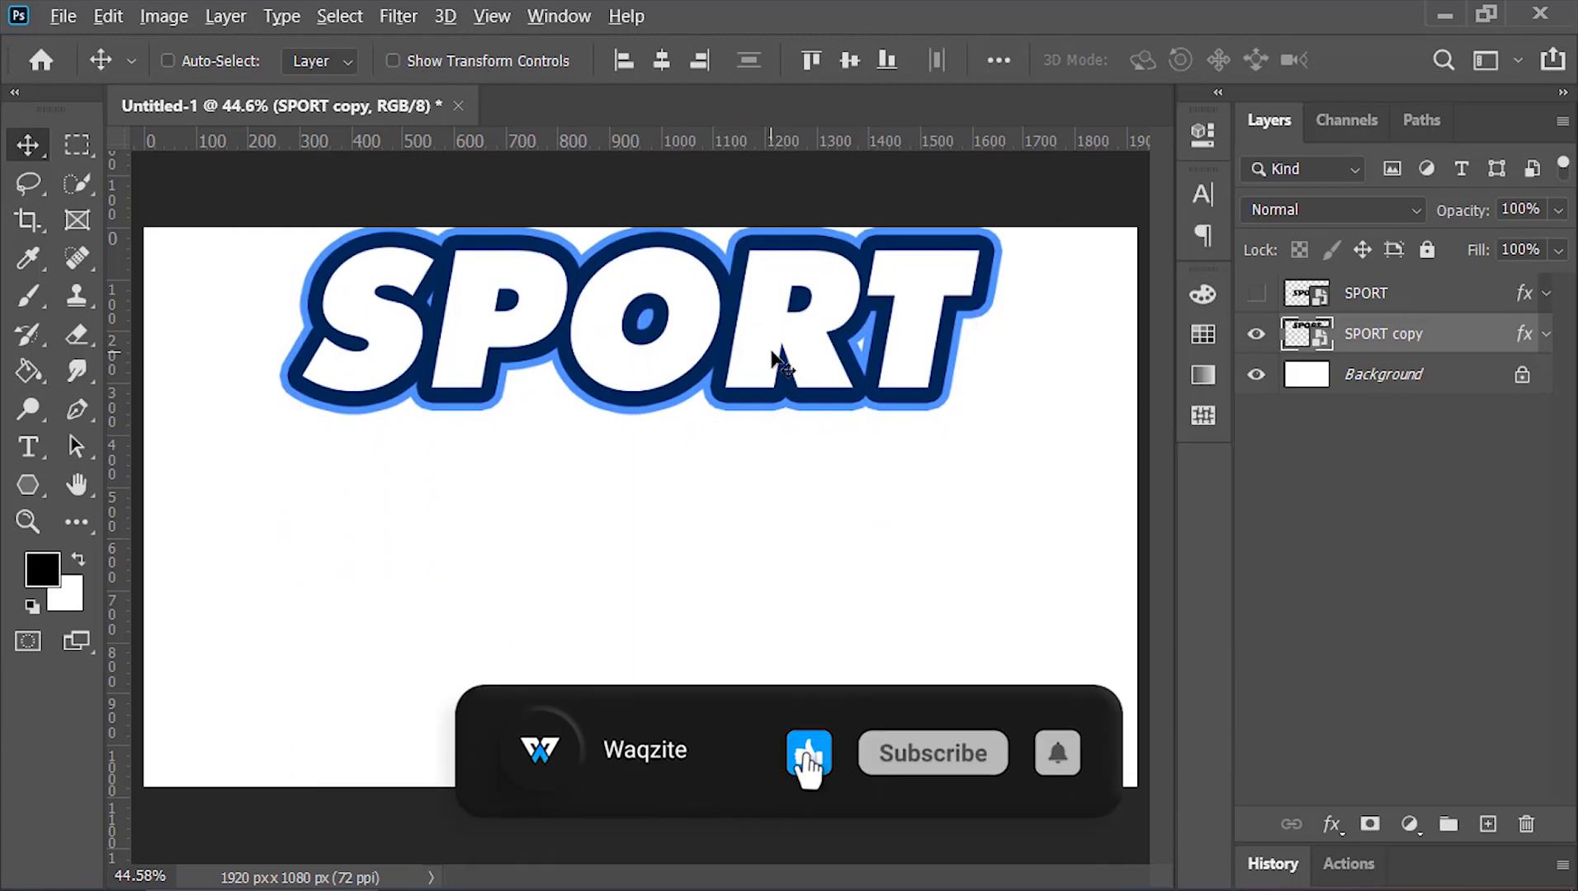
alt+drag(771, 349, 780, 652)
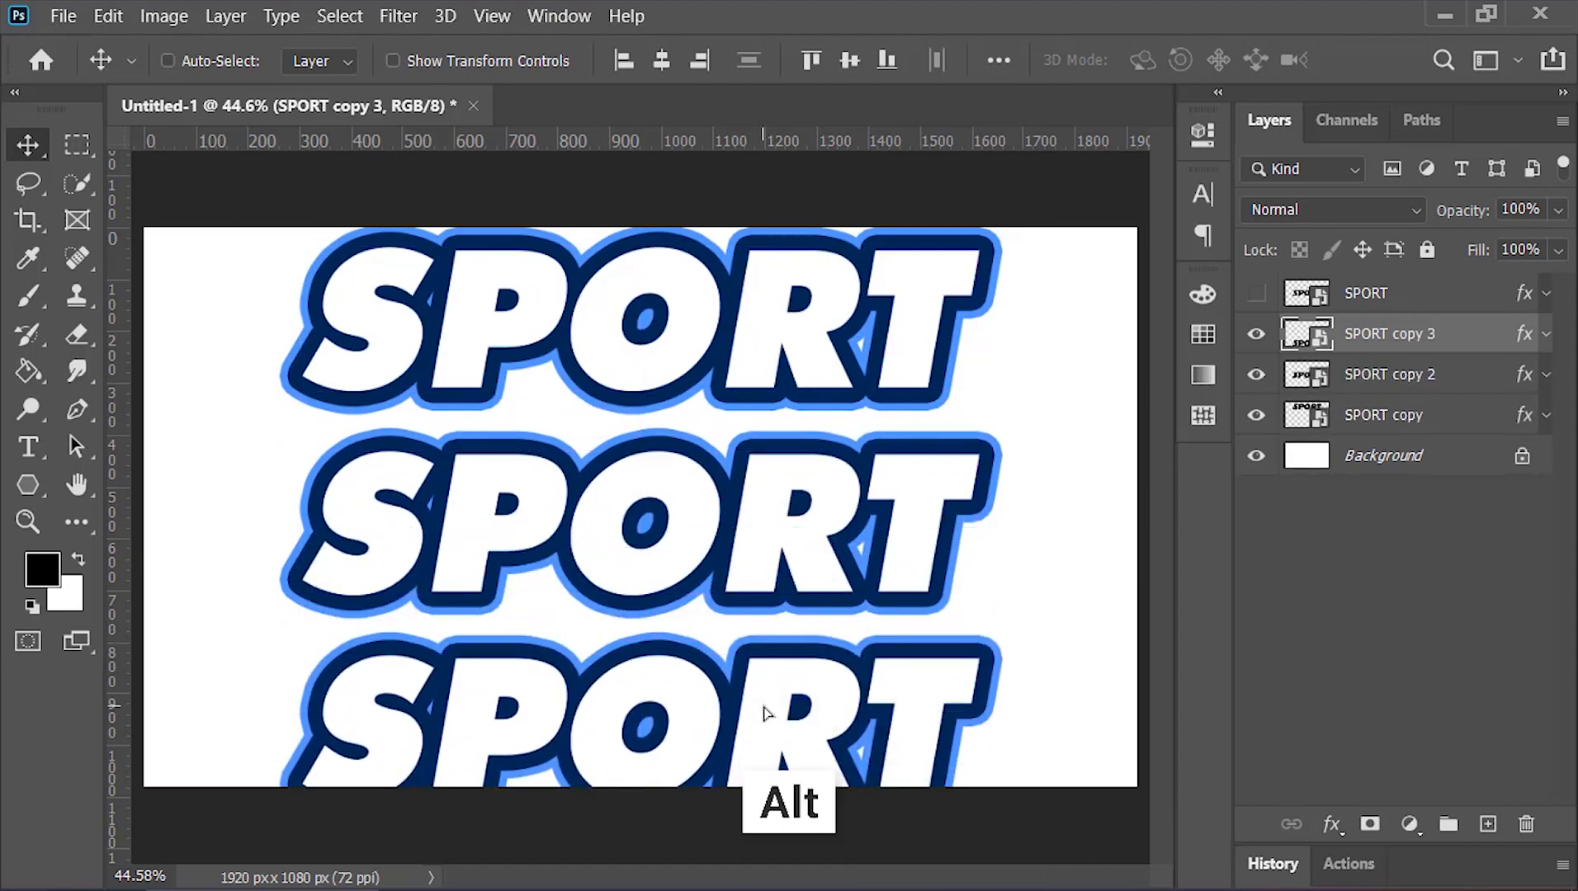
Step: Group the three SPORT copy layers and name the group Background Text
shift+click(1433, 427)
key(ctrl+g)
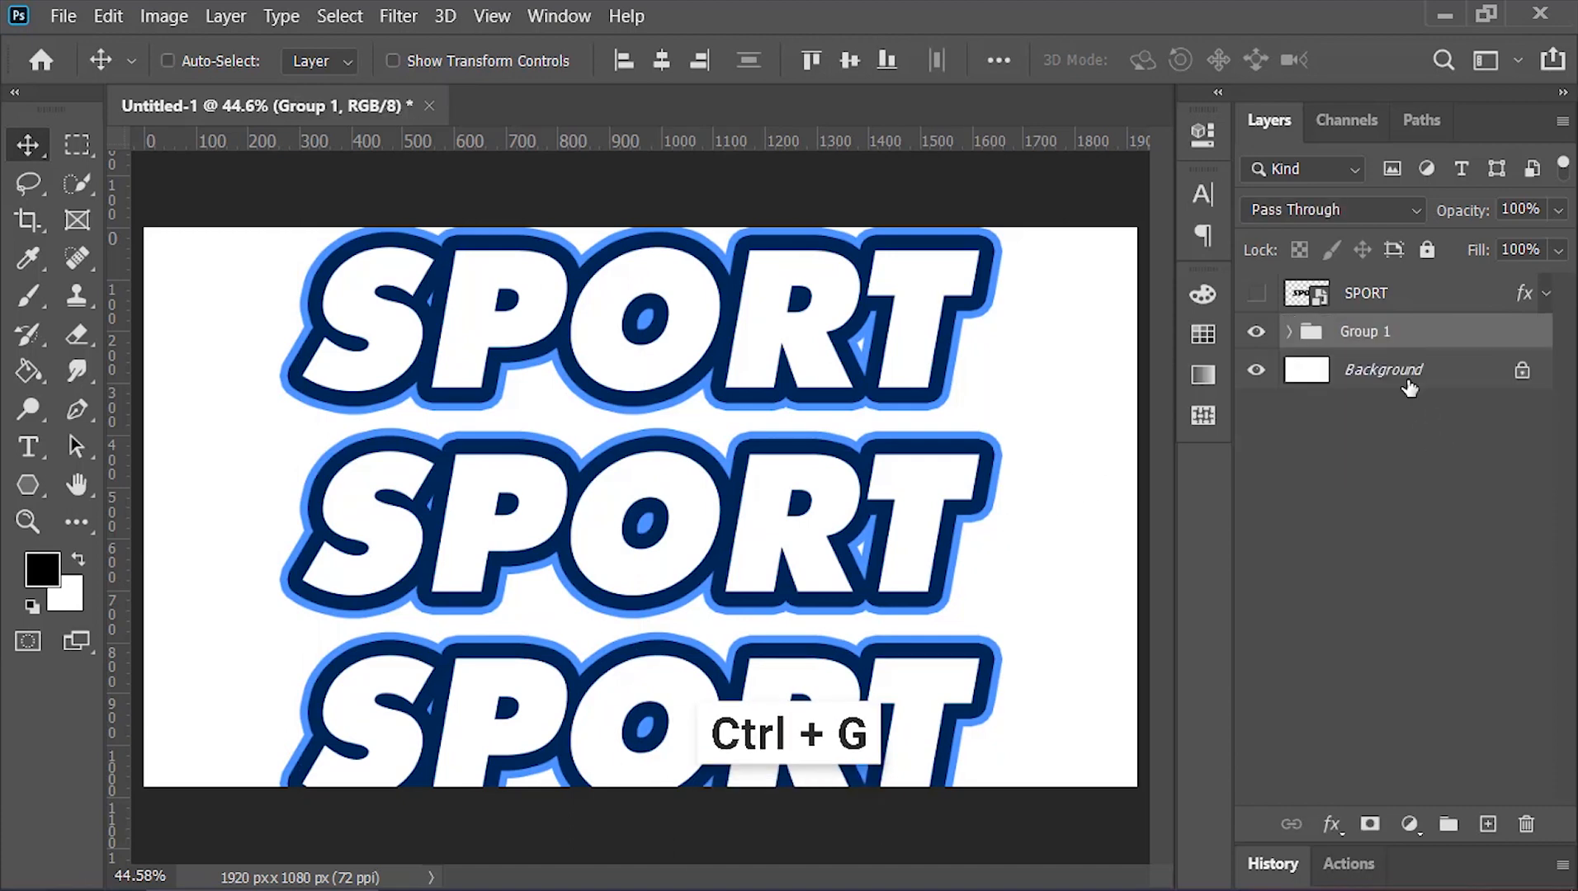
double_click(1390, 335)
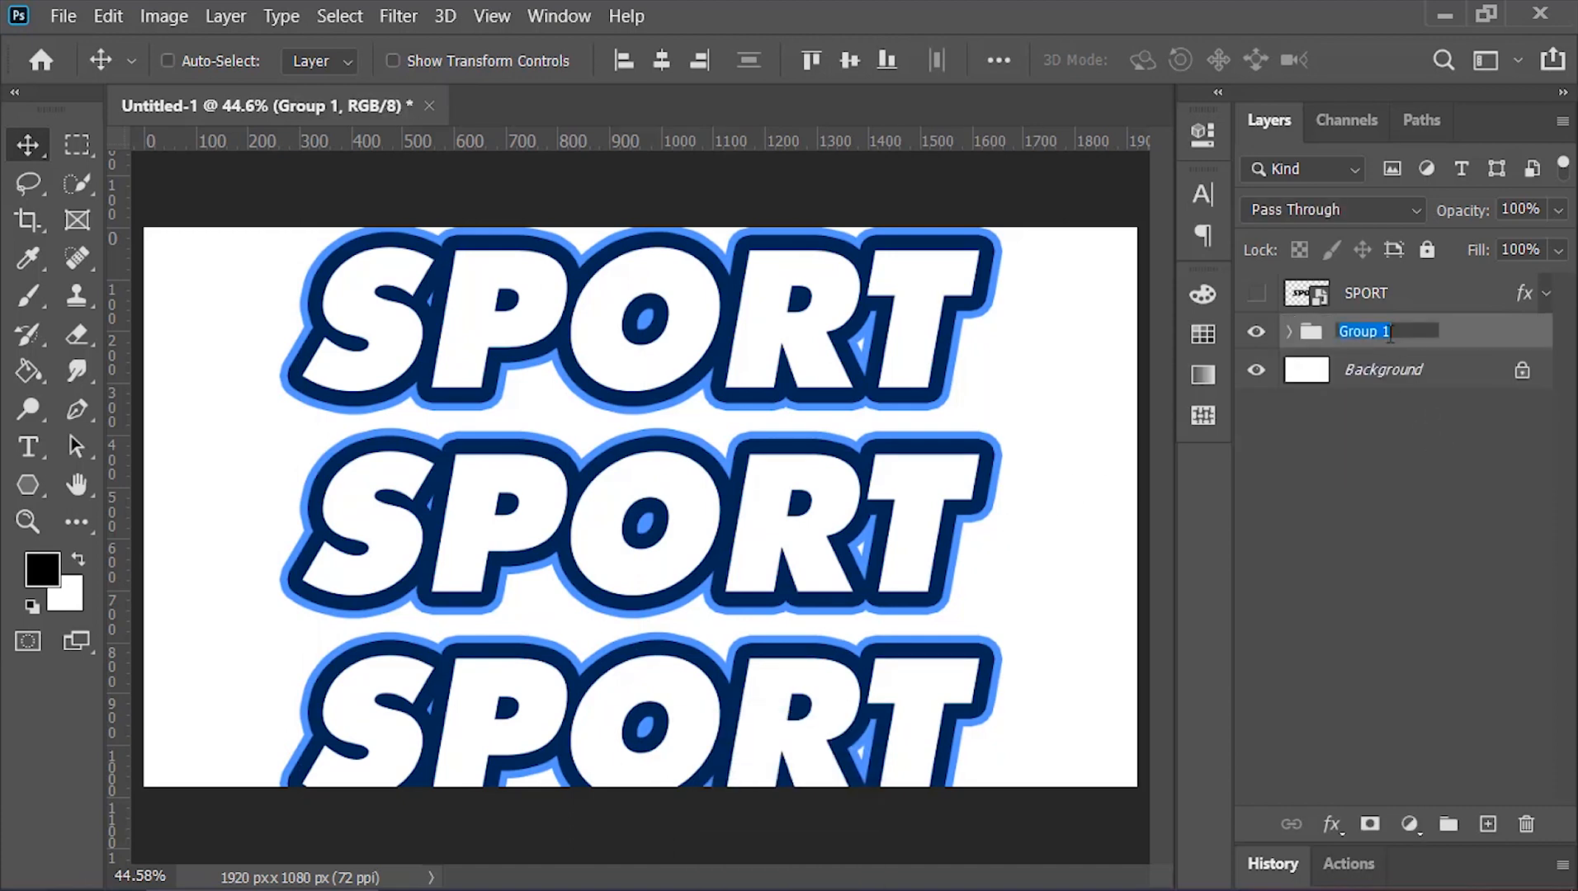
text(Background Te)
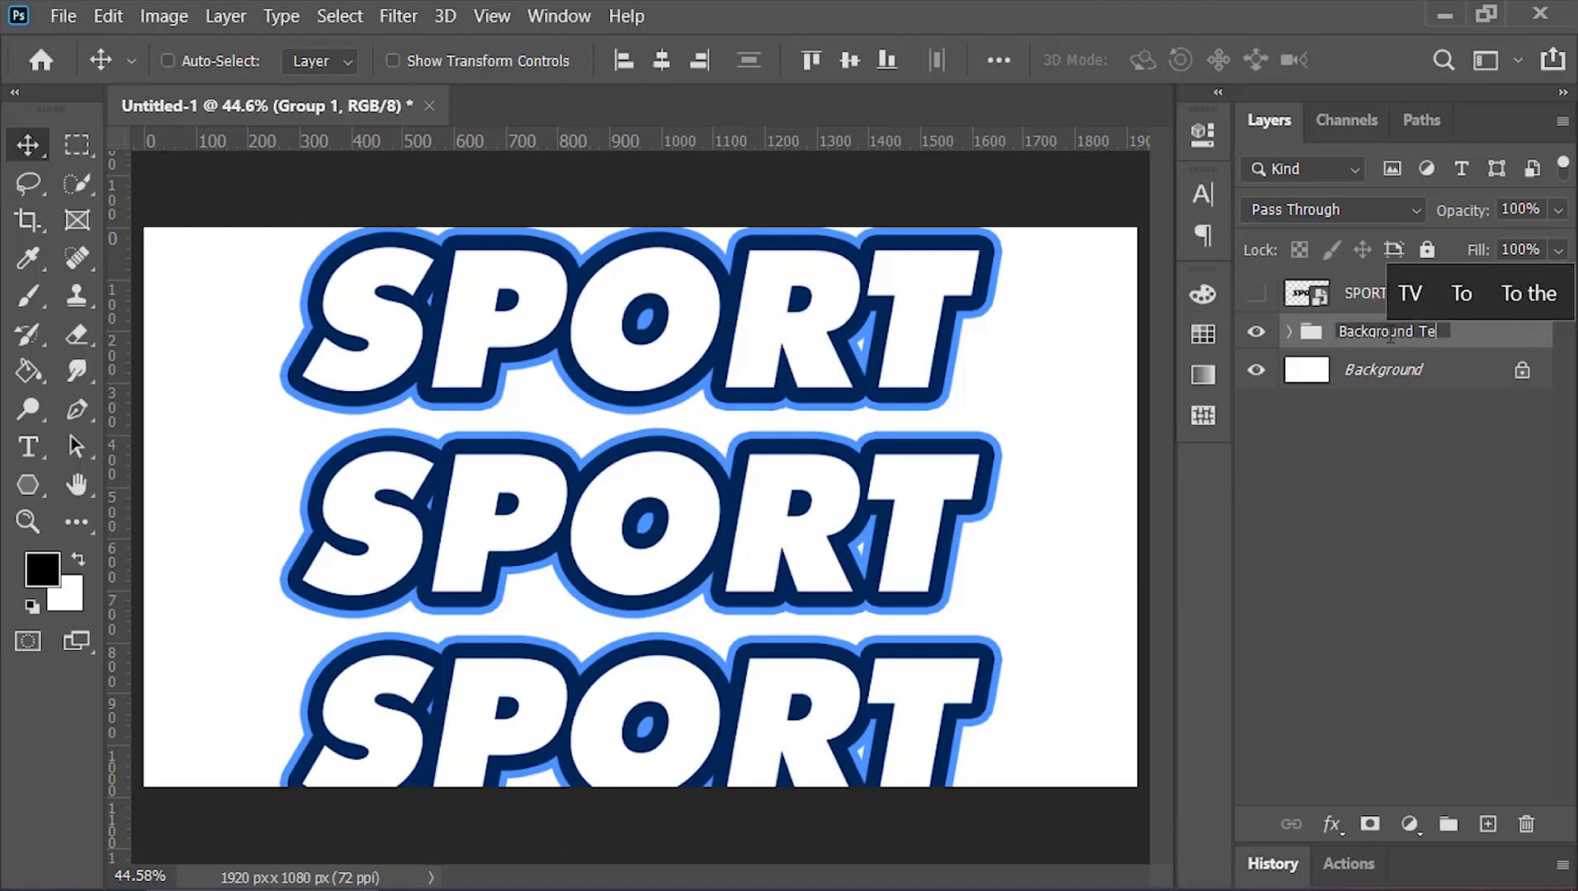
text(xt)
key(Return)
Step: Rotate the Background Text group counterclockwise, enlarge it to fill the canvas diagonally, and set its opacity to 40%
key(ctrl+t)
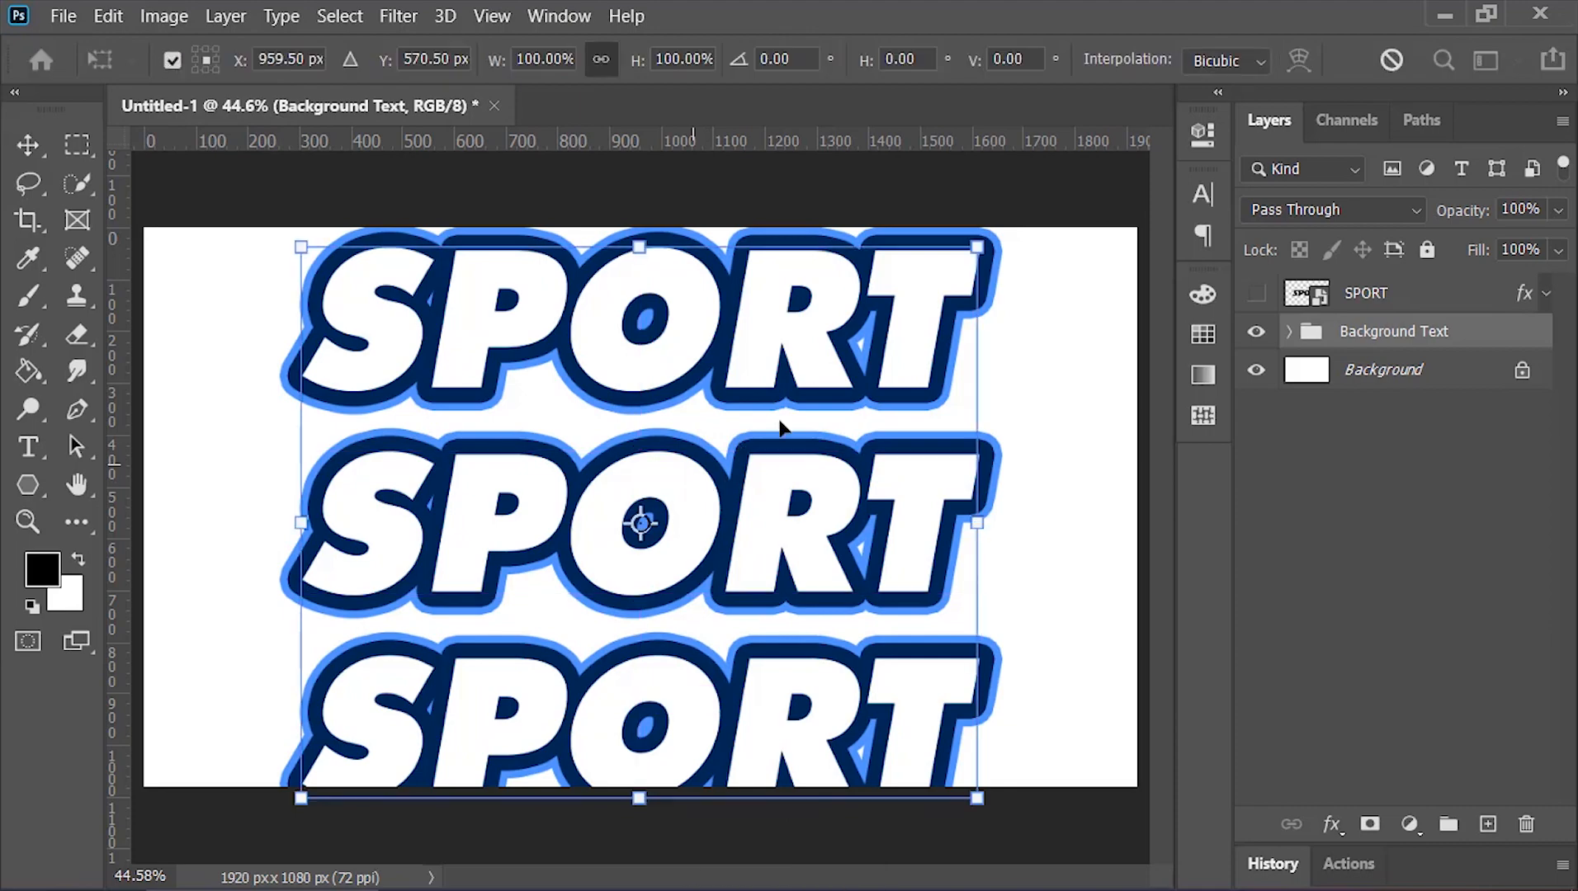
drag(1003, 266, 885, 161)
drag(955, 384, 1138, 286)
key(Return)
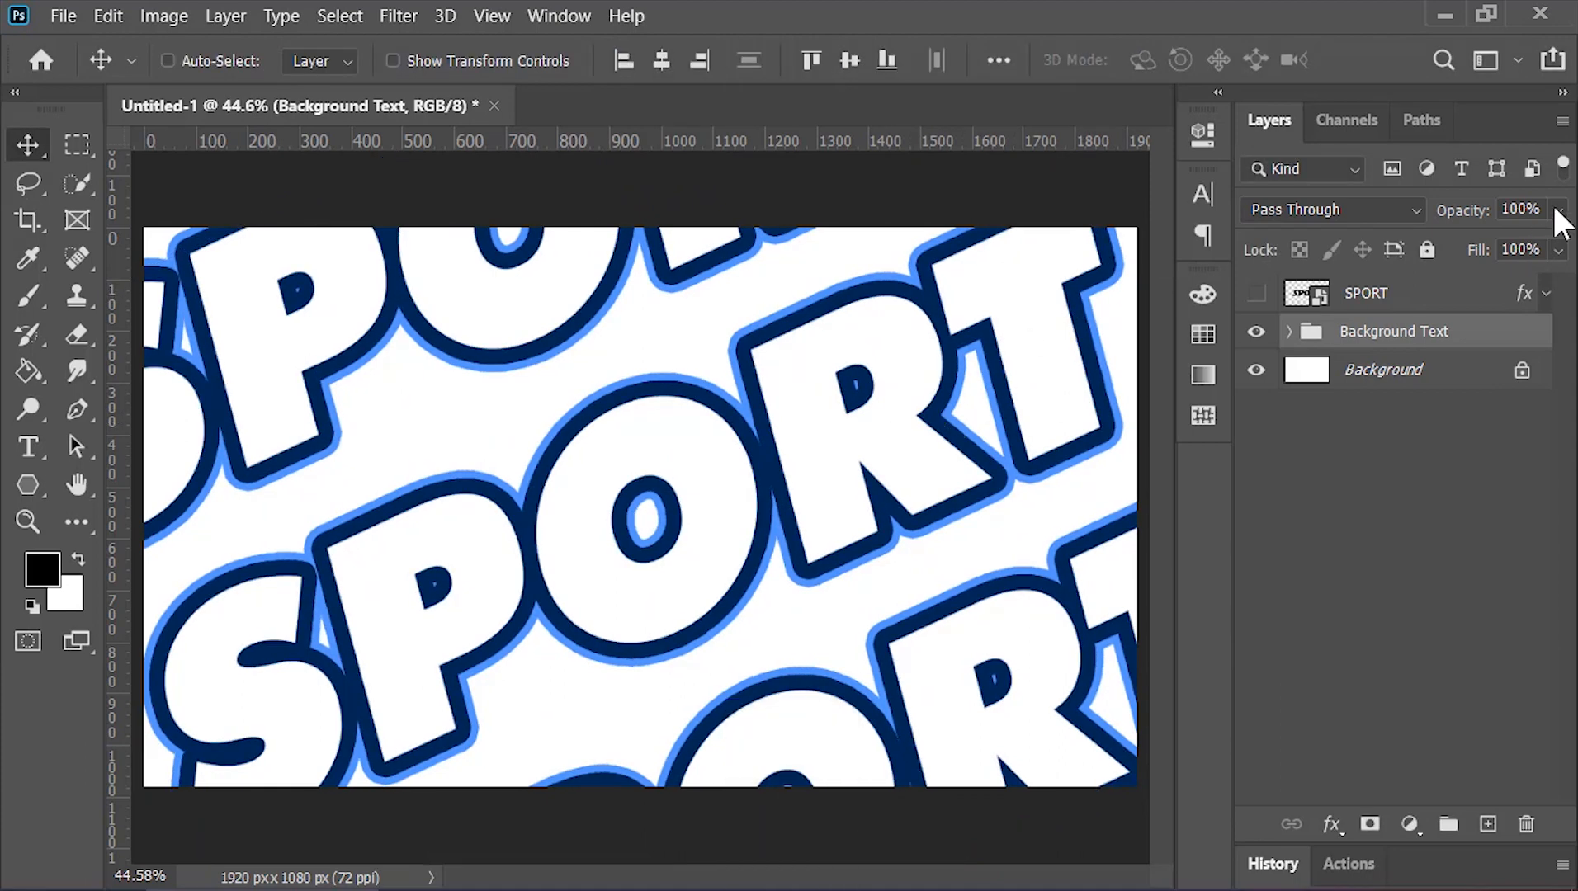
click(1527, 211)
text(40)
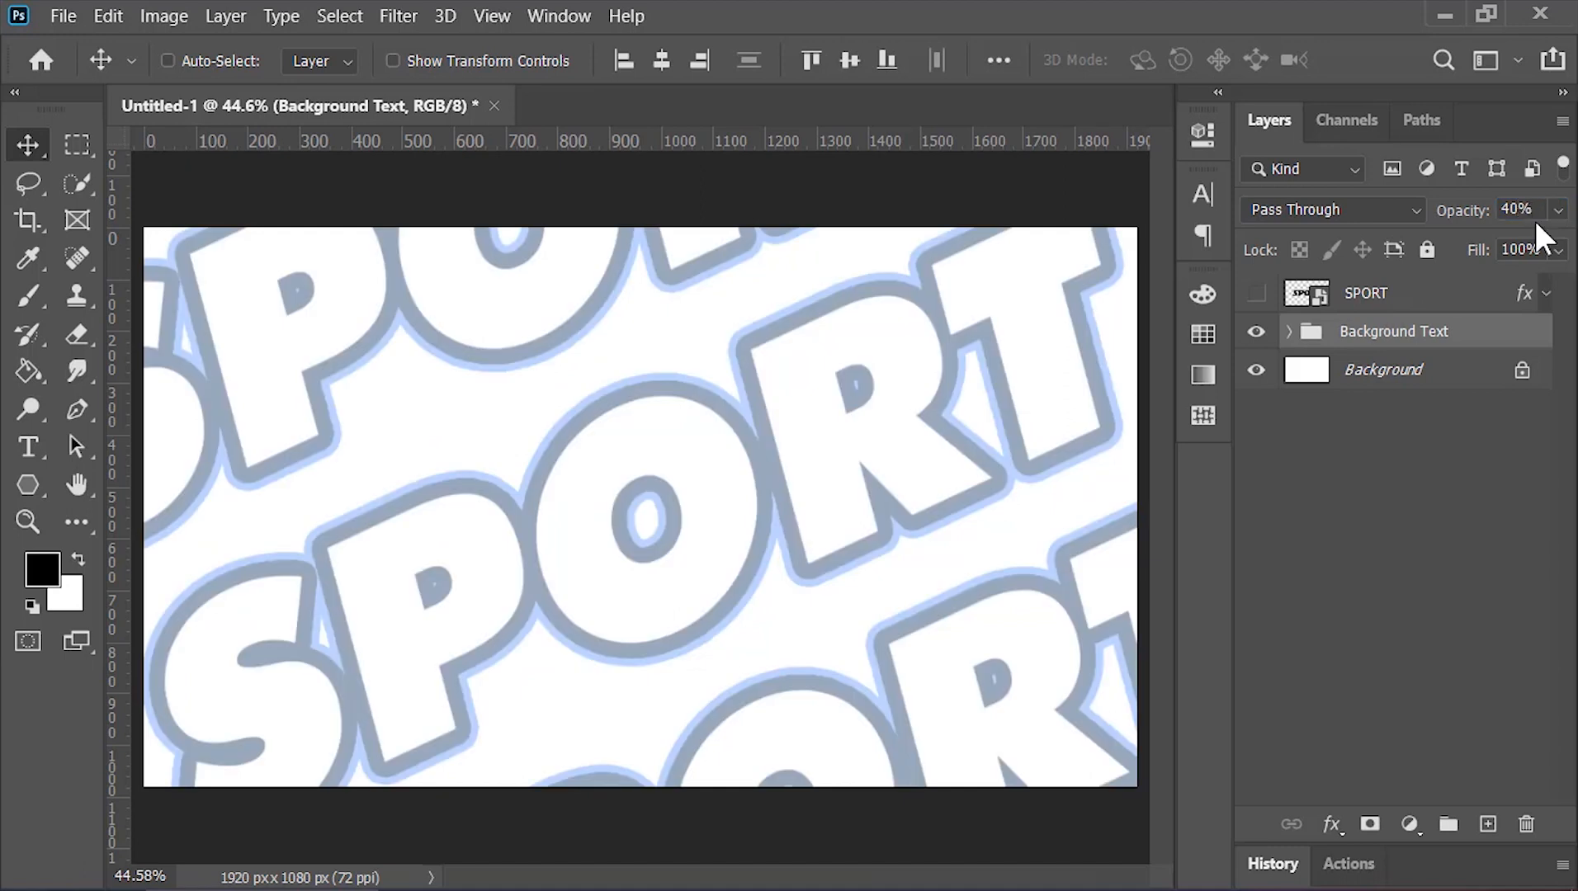
Step: Fill the Background layer with the black foreground color using the Paint Bucket
click(1410, 385)
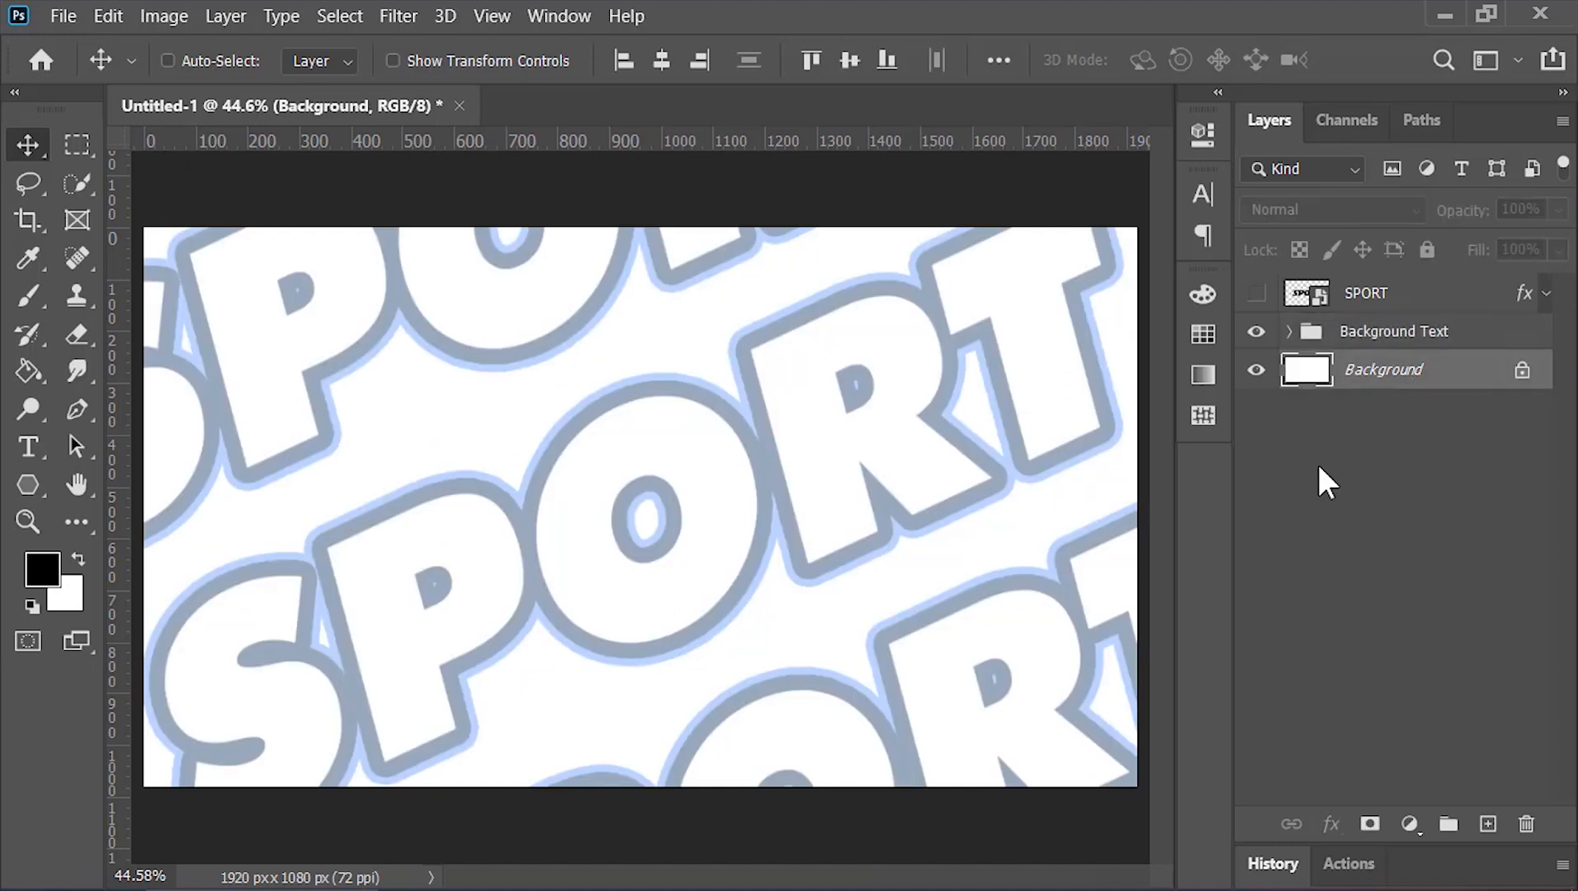
drag(28, 371, 232, 394)
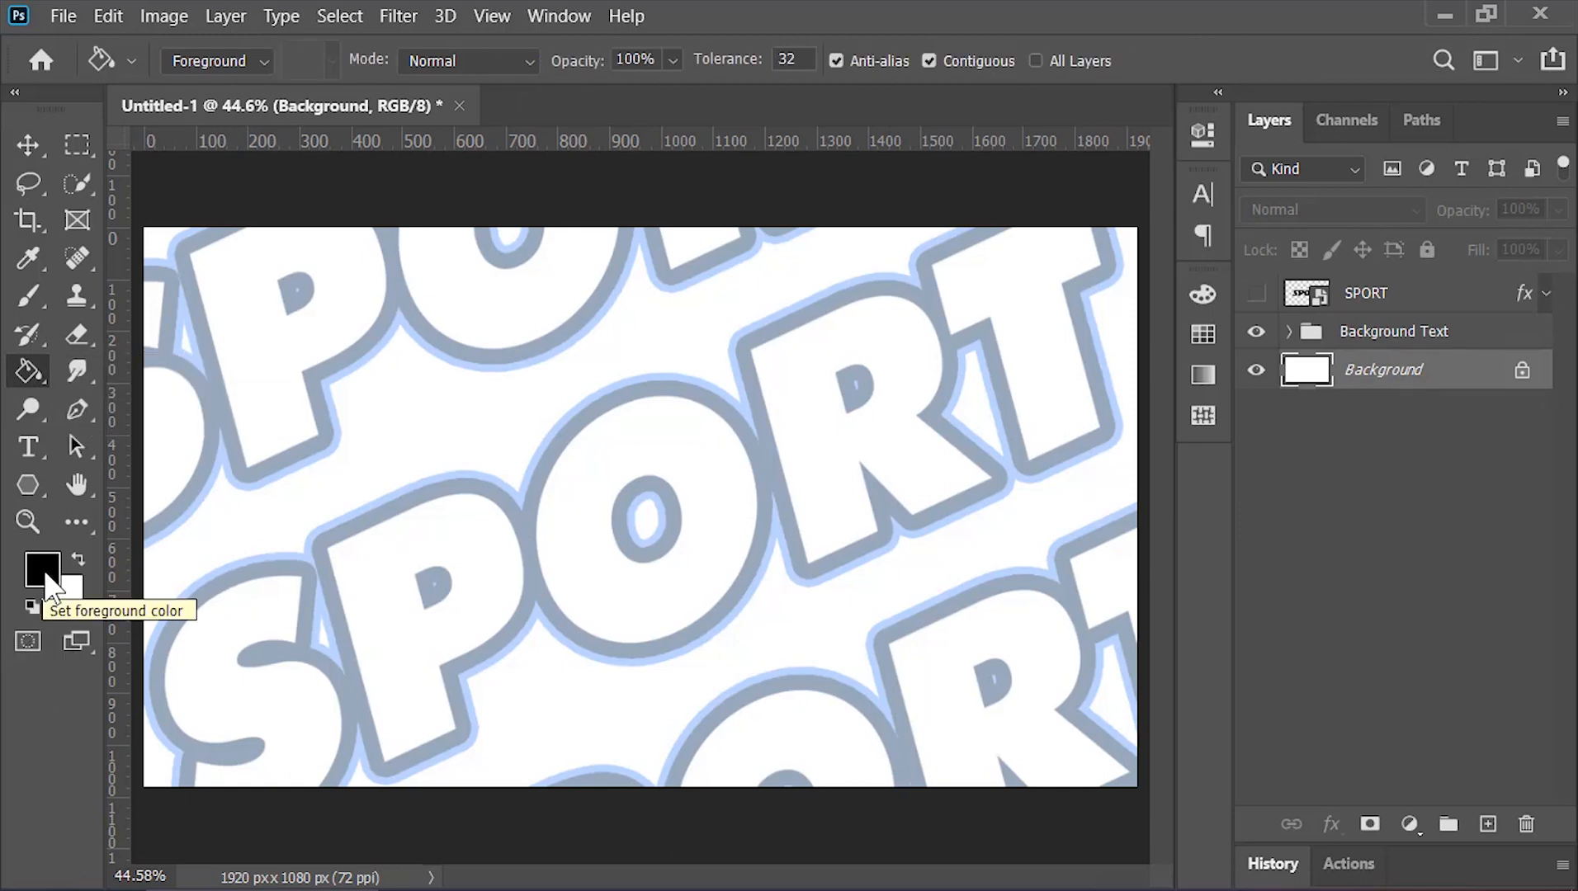
click(759, 510)
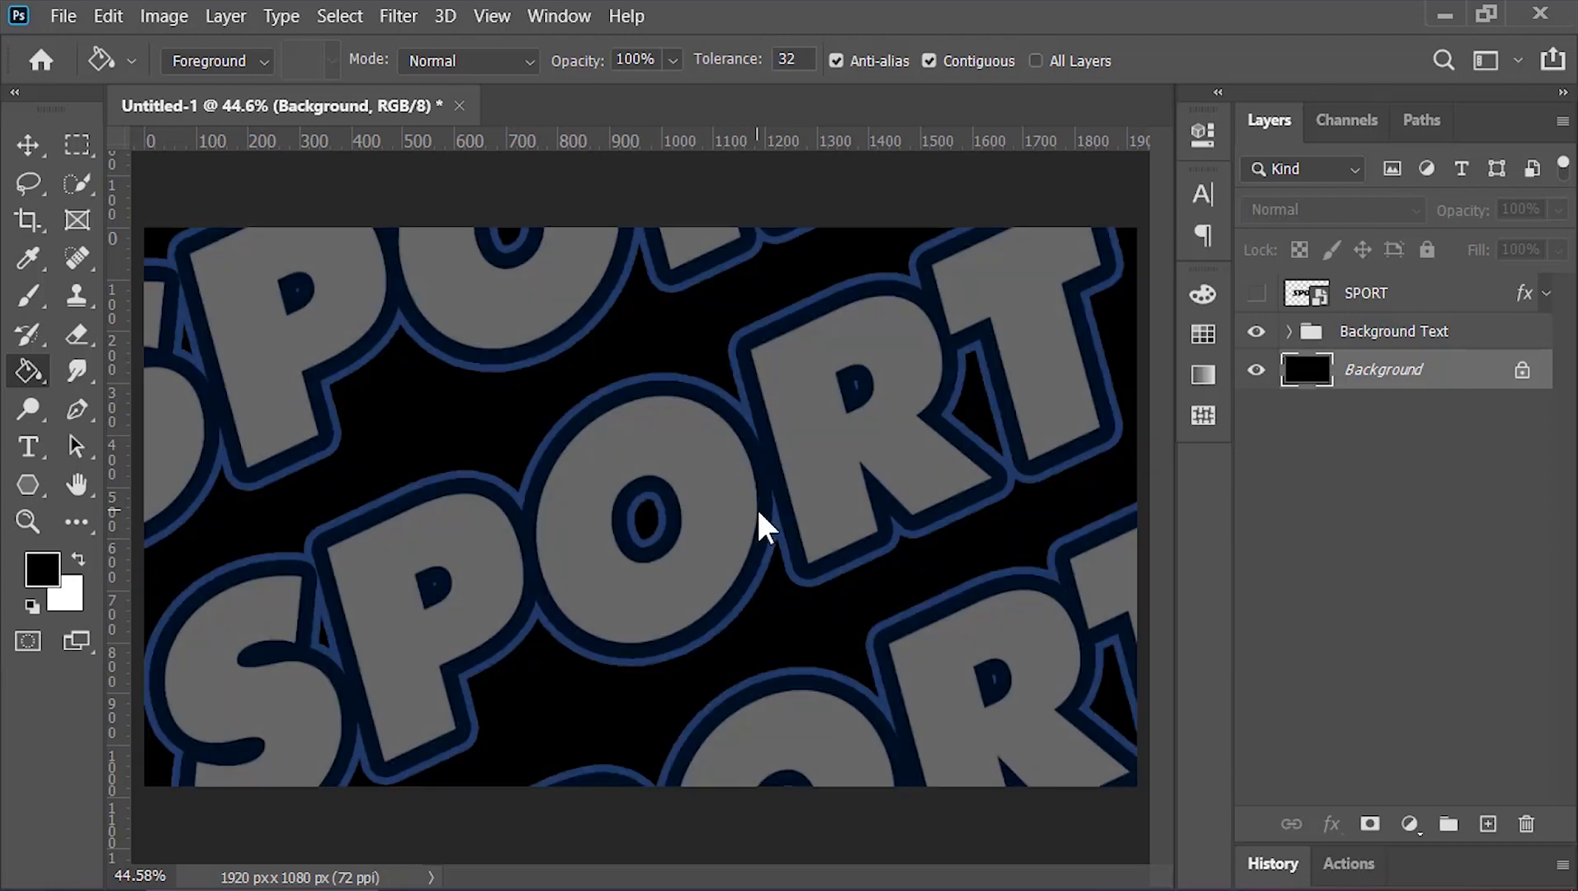
key(v)
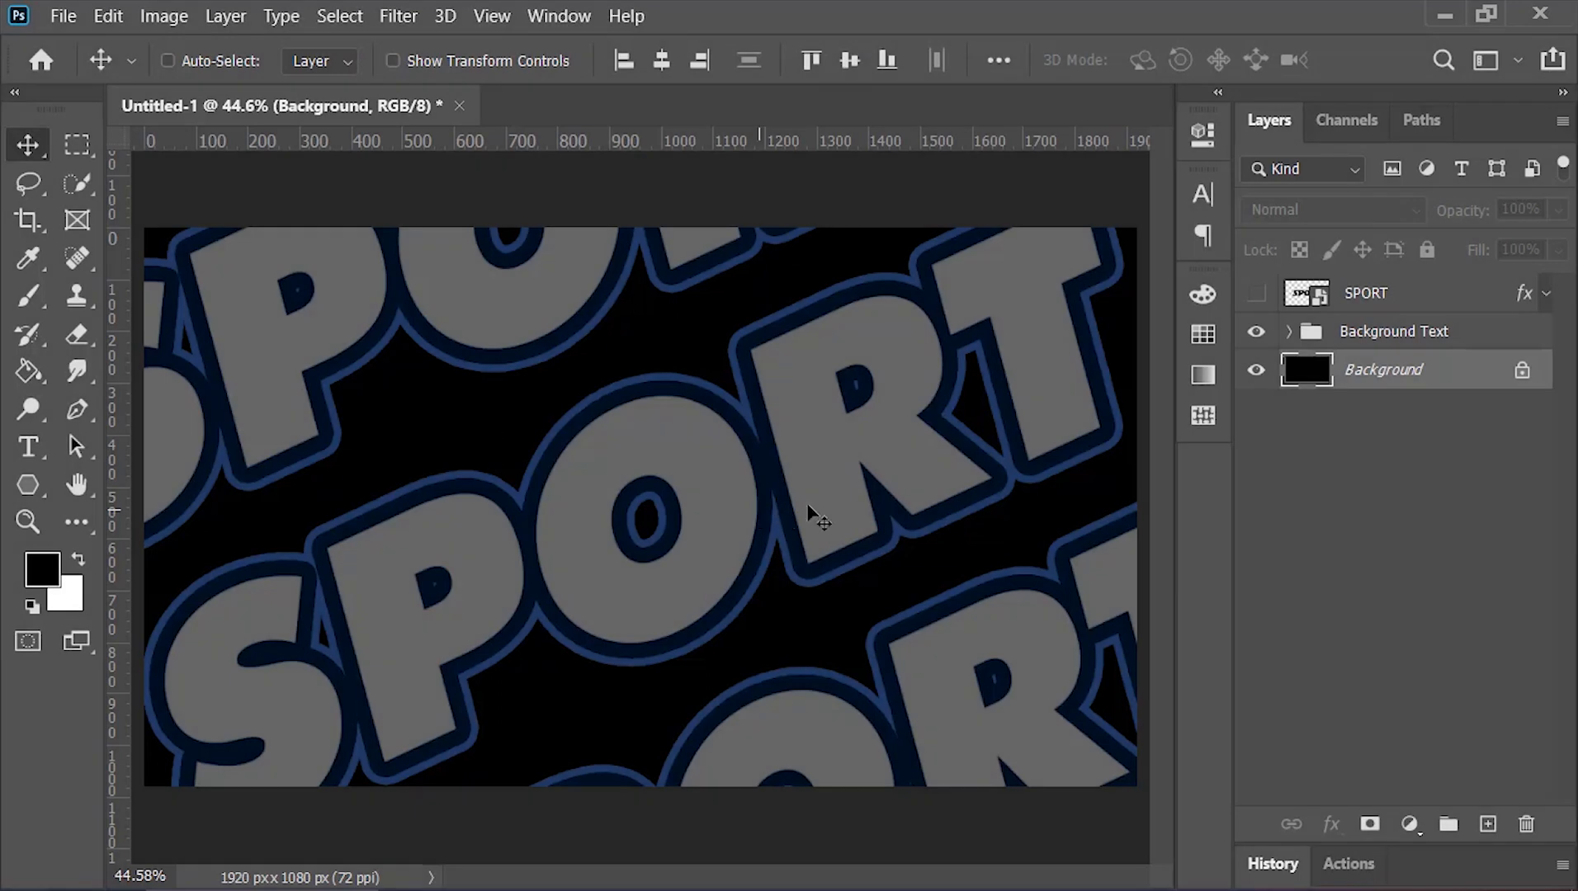
Step: Draw a circle about 92 px wide near the canvas's upper-left corner, on a shape layer above the Background Text group
click(1366, 340)
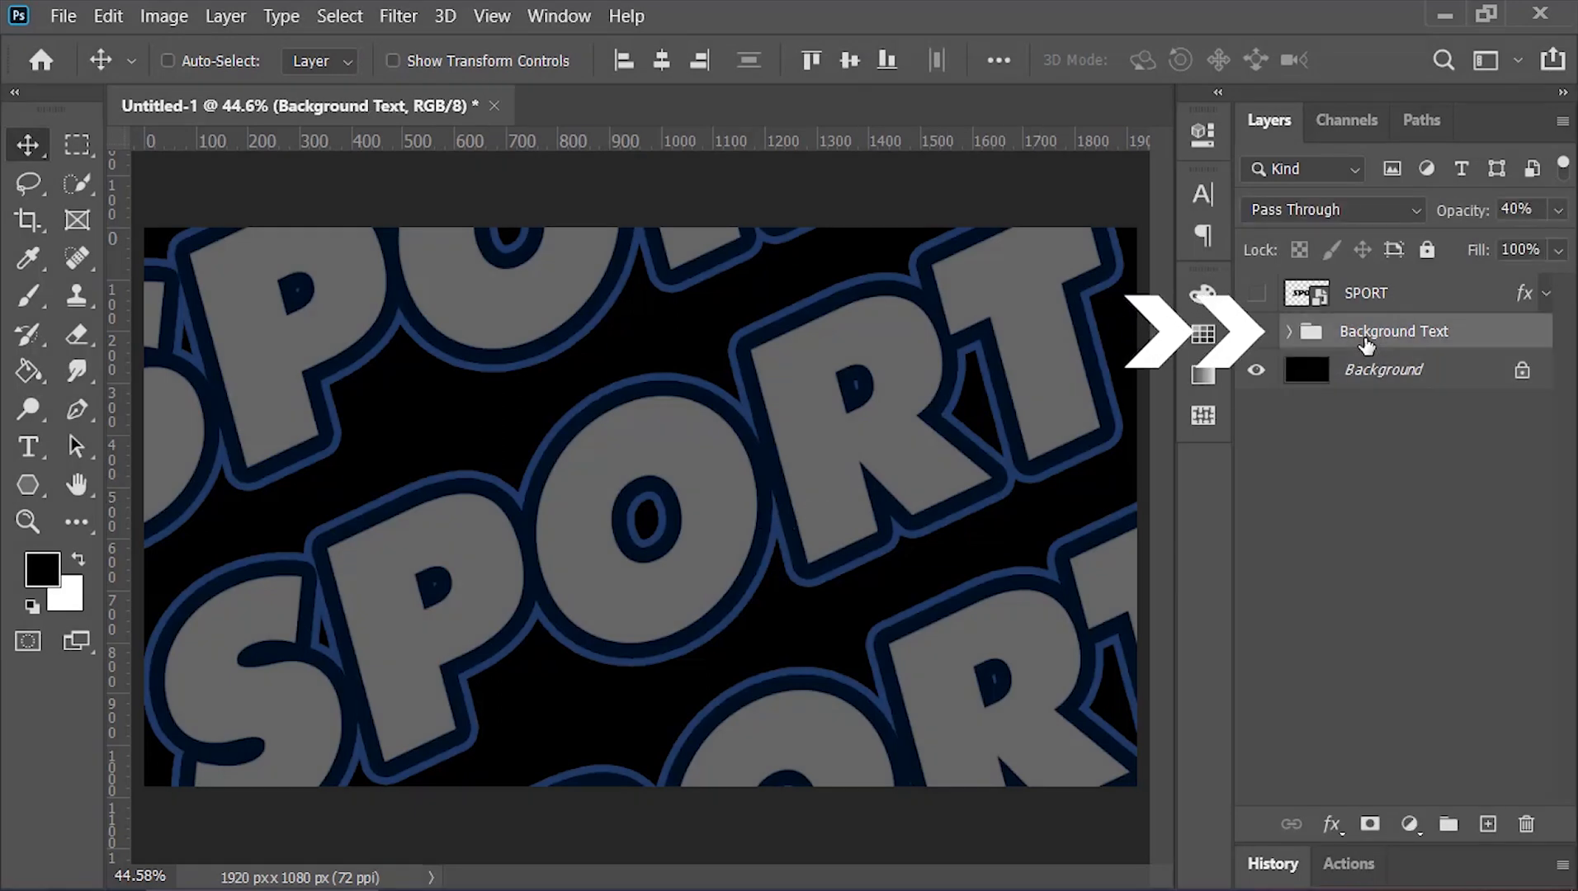
click(40, 482)
right_click(28, 485)
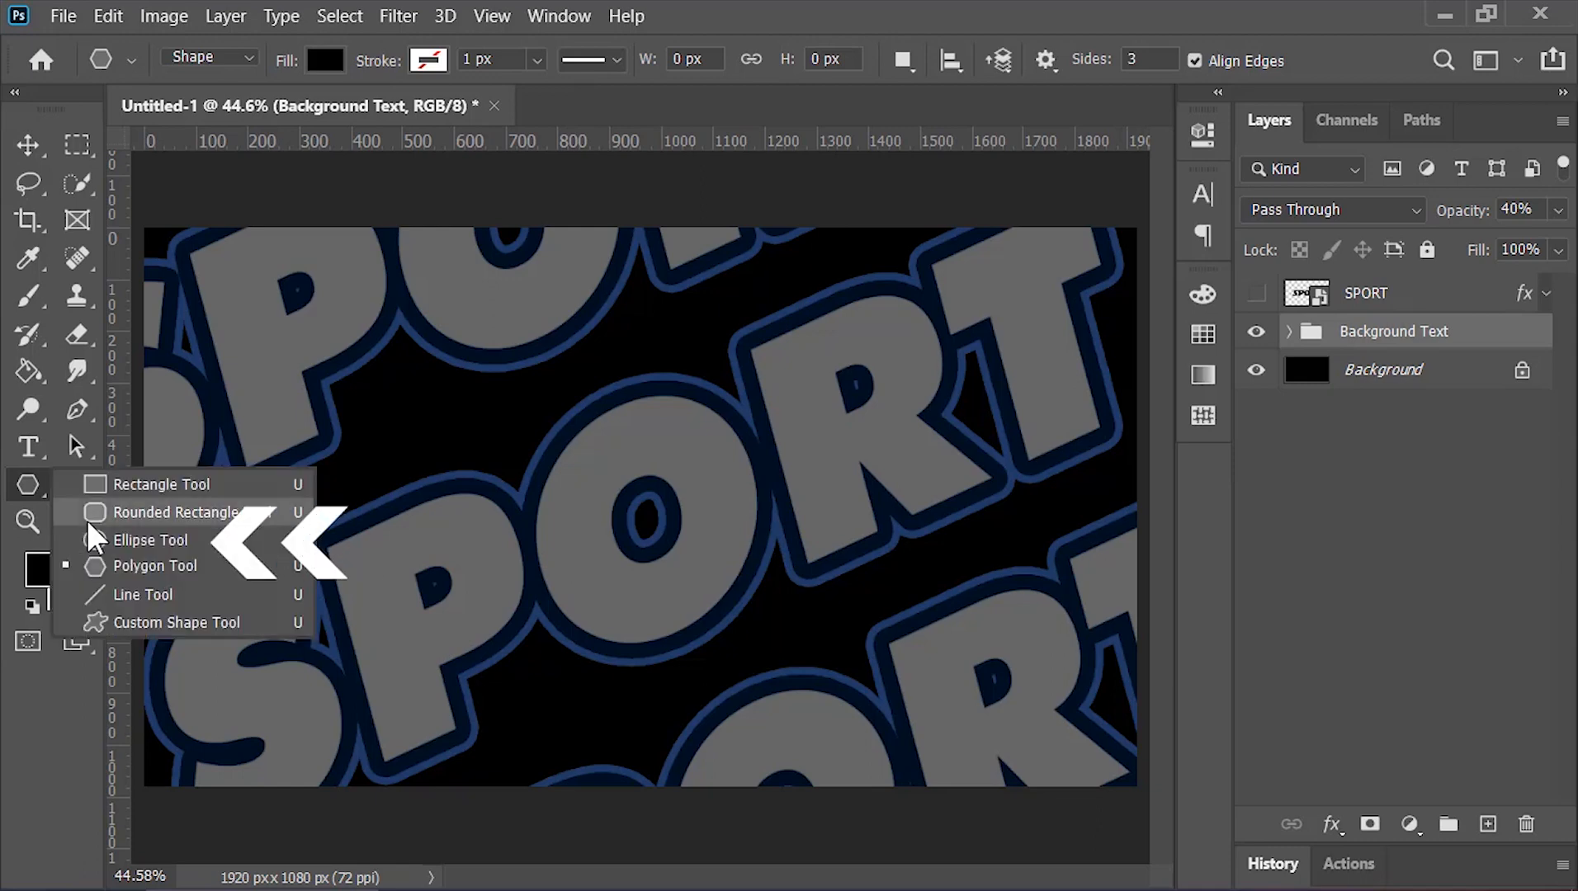
click(165, 541)
drag(228, 251, 274, 285)
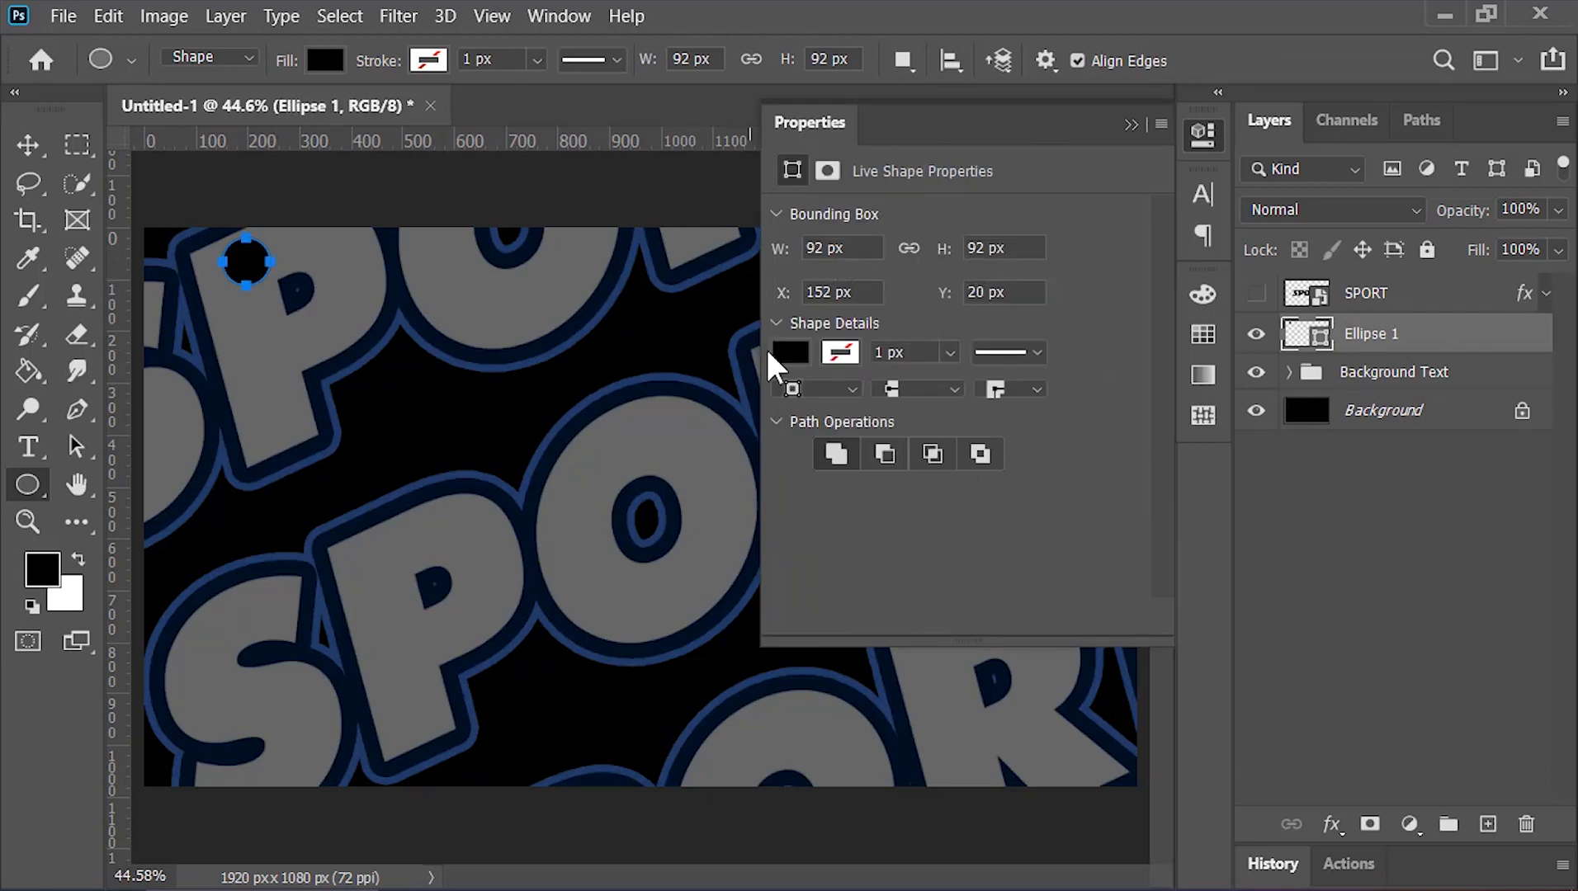
Step: Remove the circle's fill and give it a 10 px white #ffffff stroke
click(790, 354)
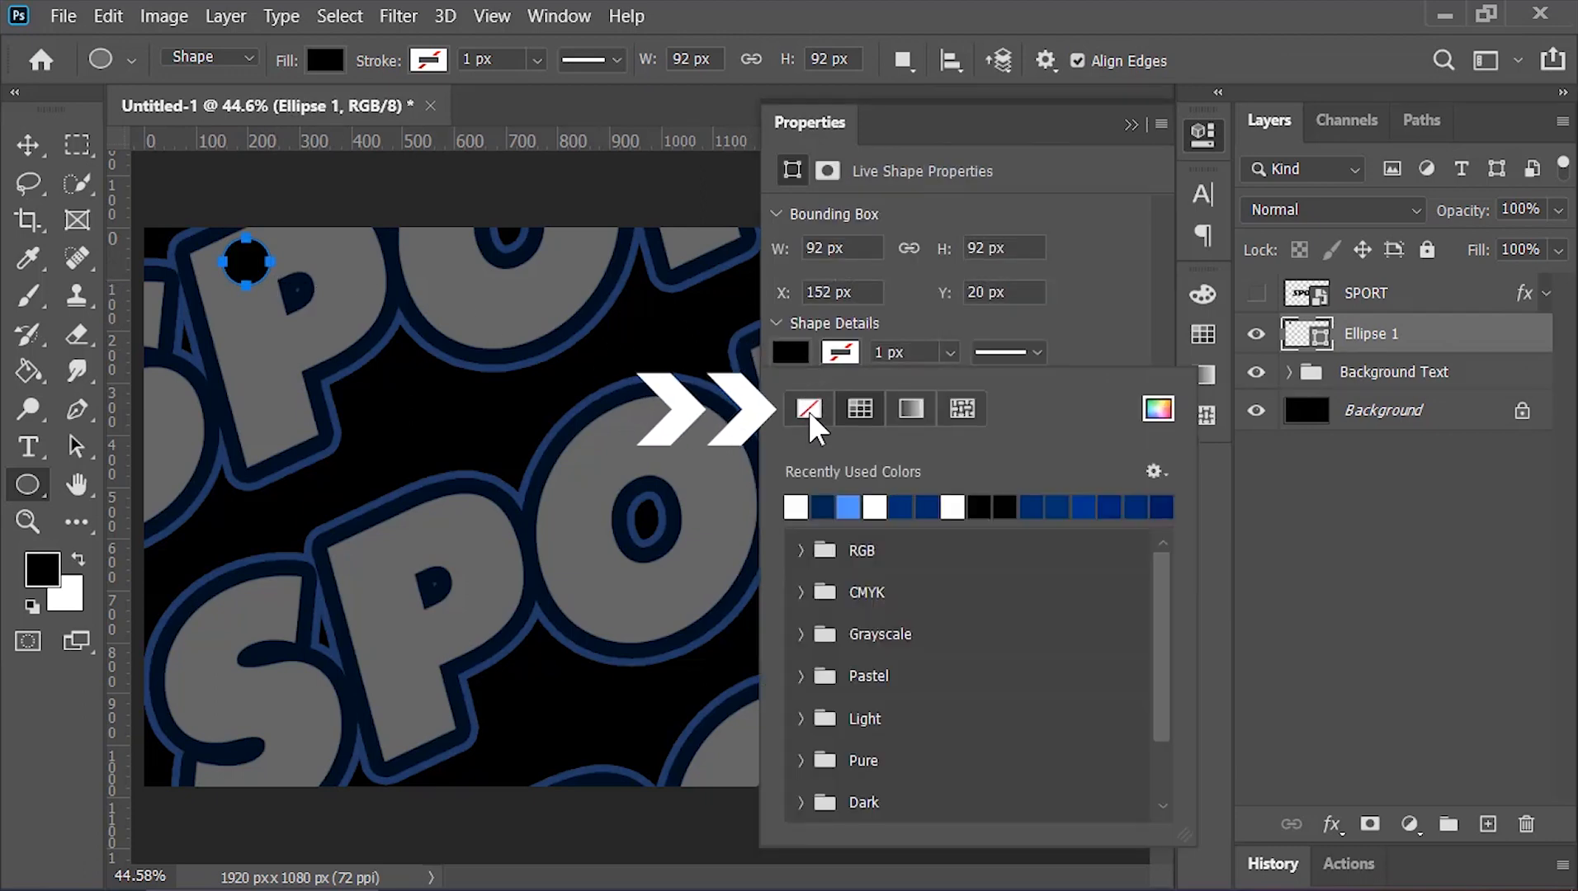
click(809, 411)
click(912, 354)
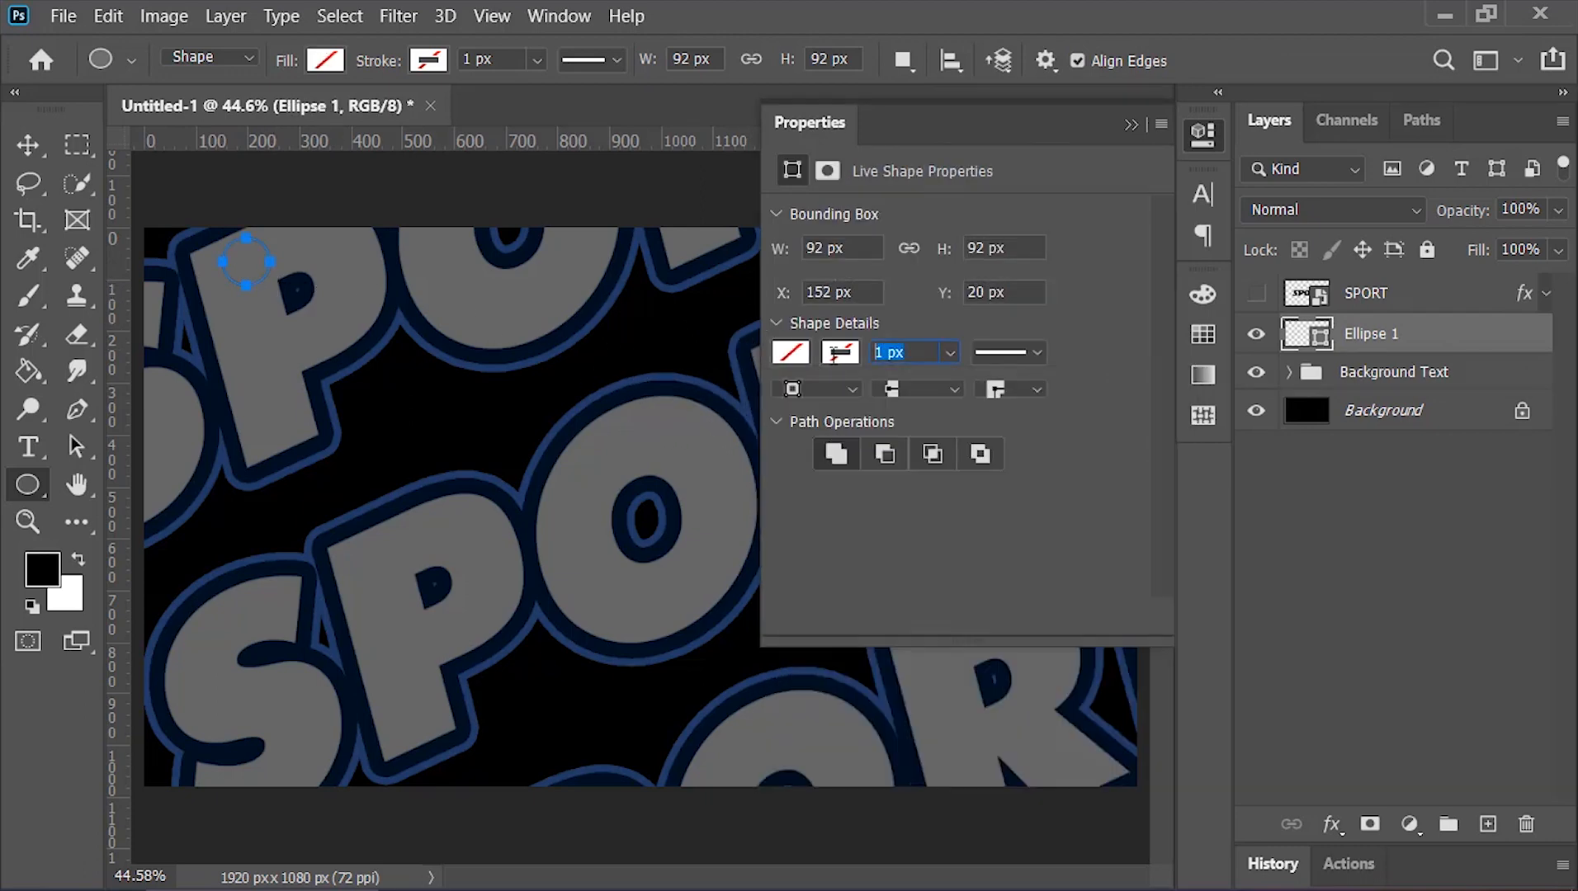
key(Return)
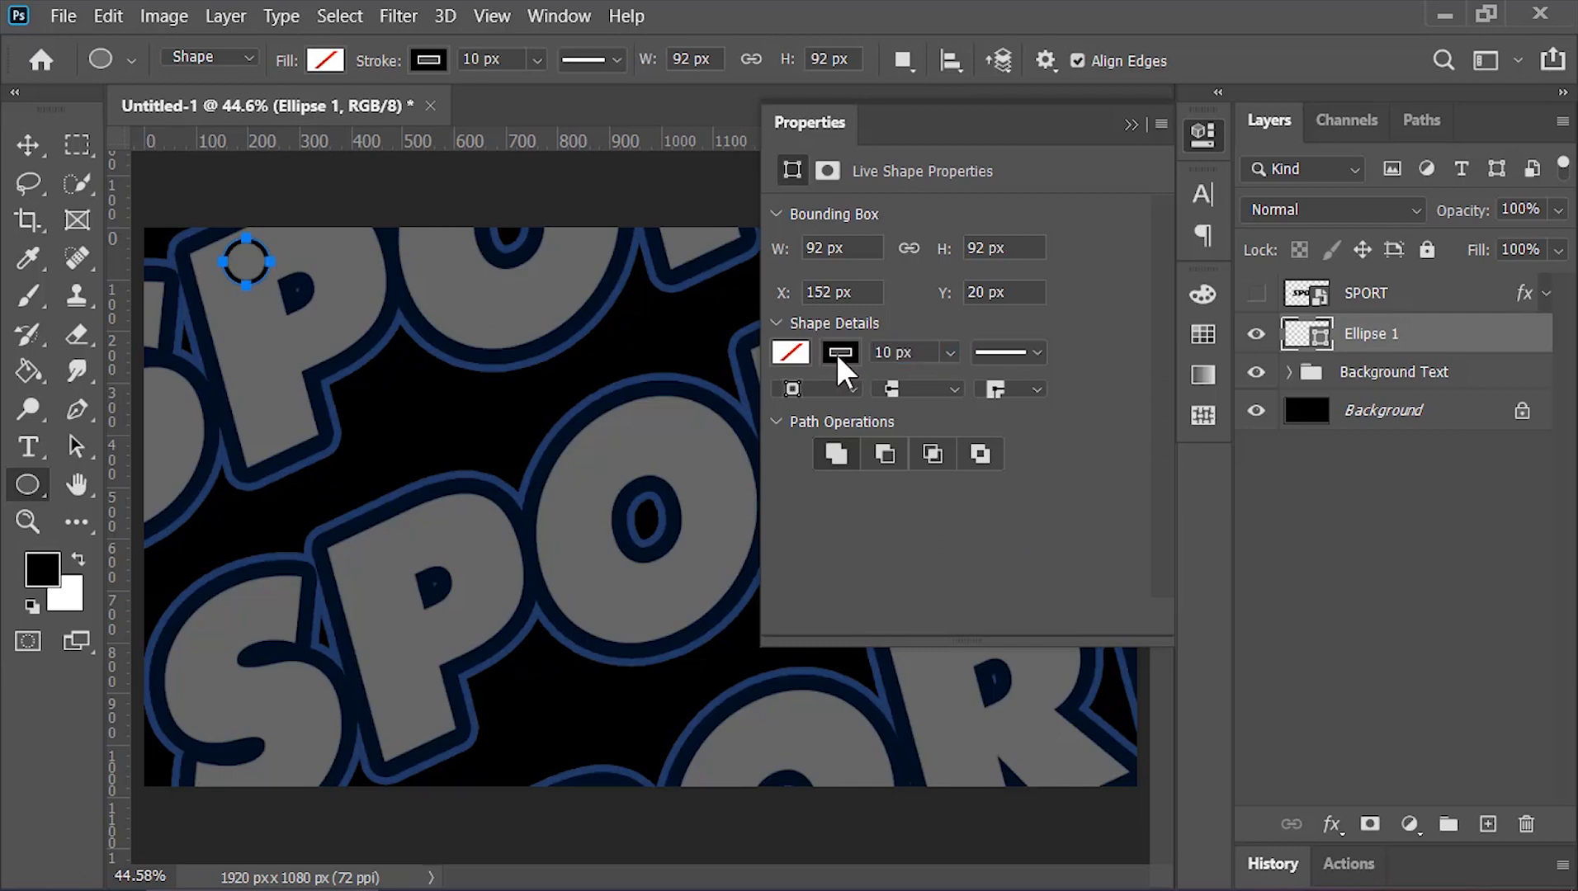
click(839, 353)
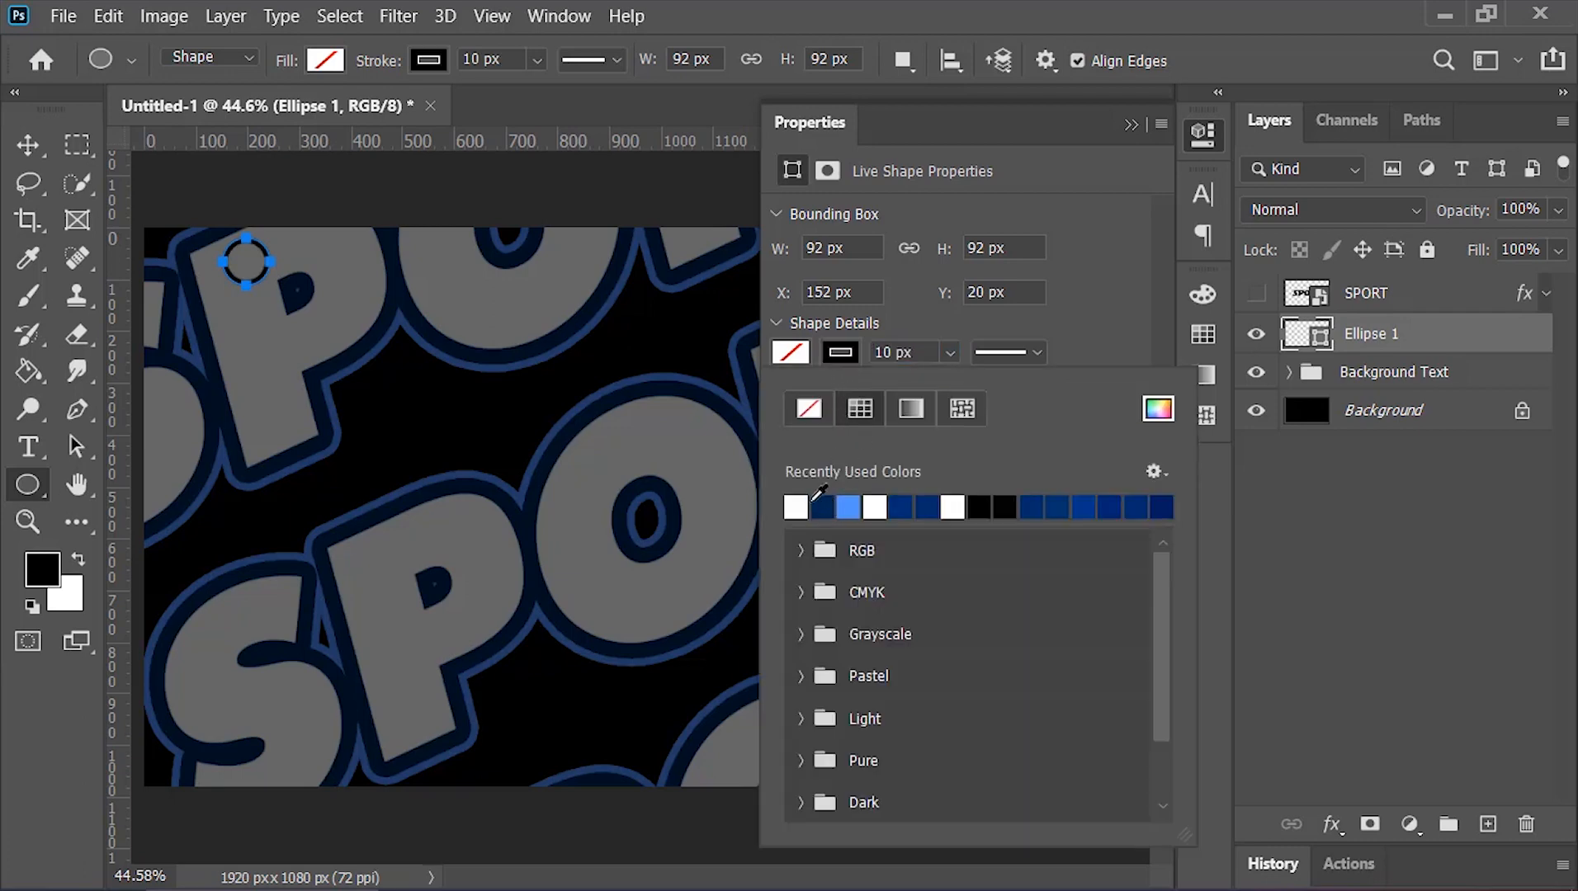
click(805, 502)
click(1158, 408)
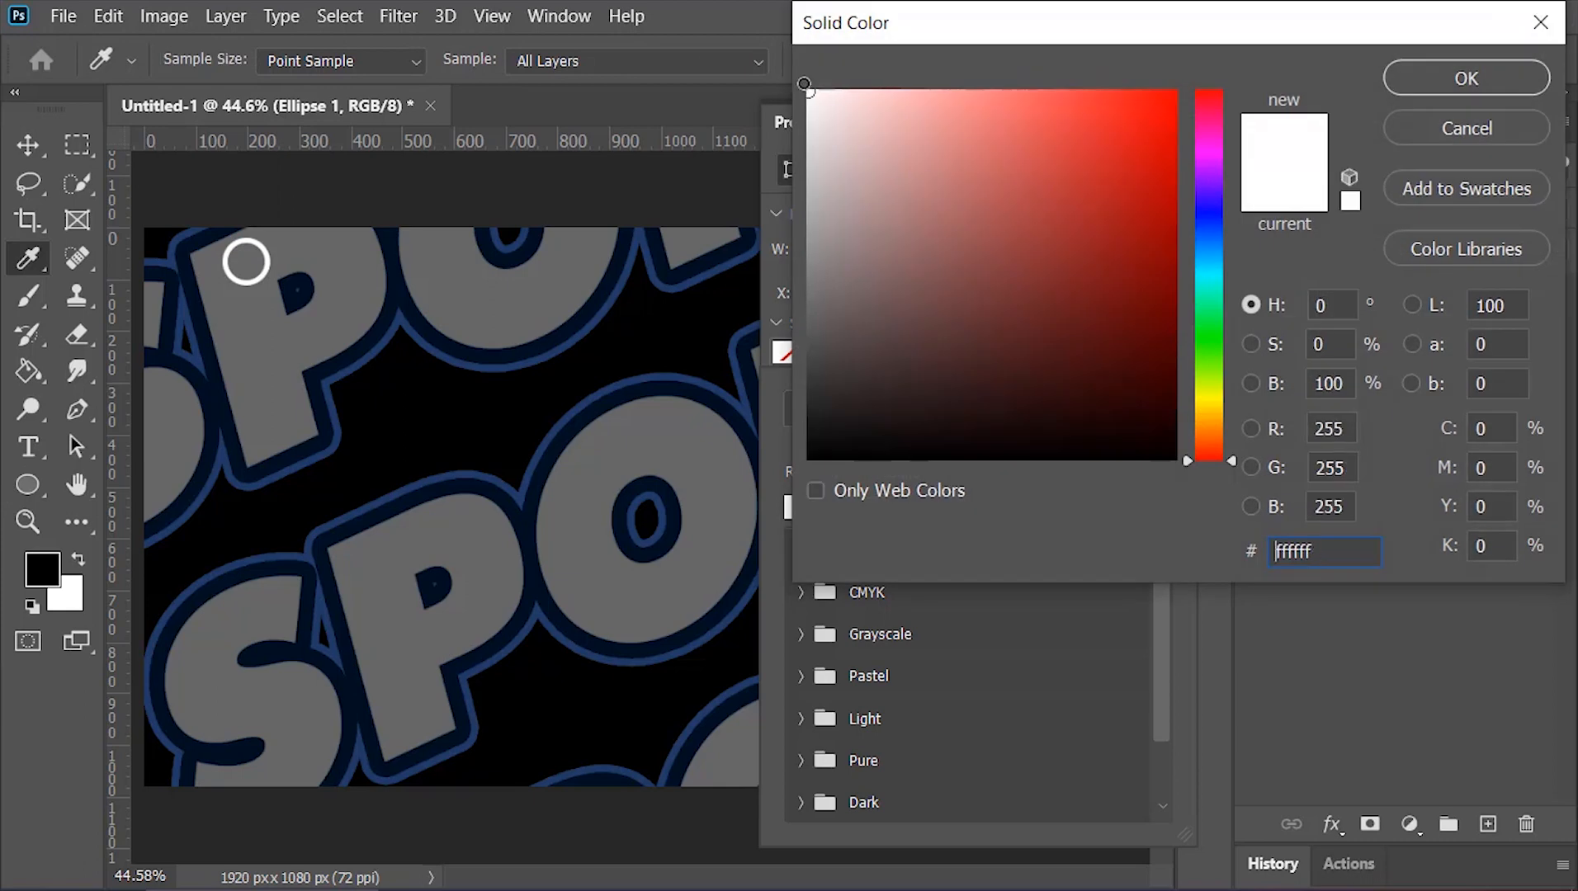
click(1490, 77)
click(1130, 125)
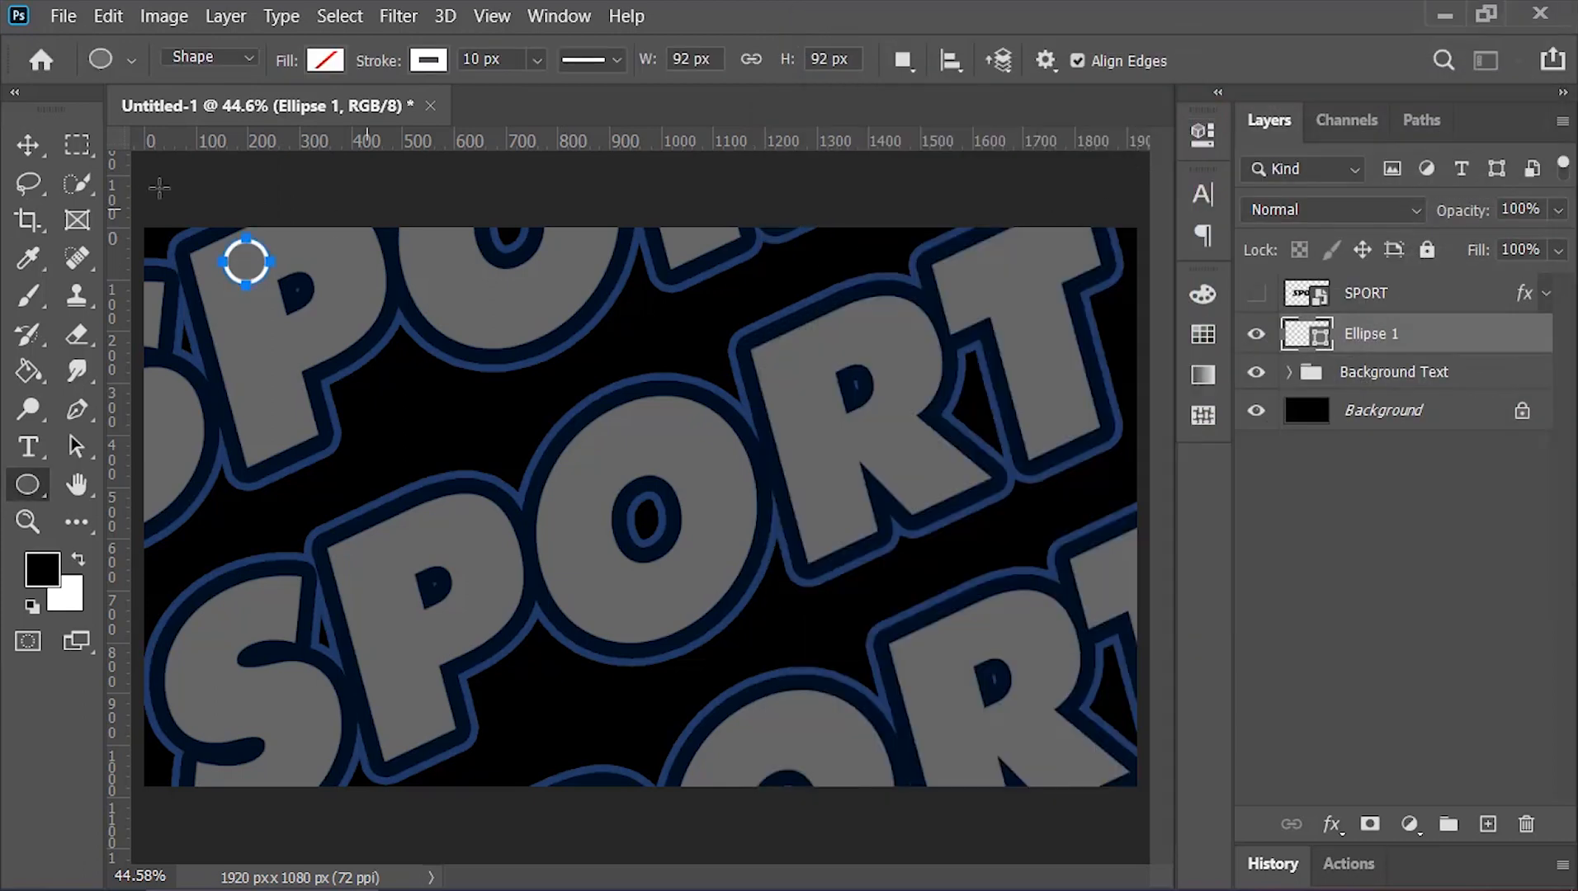
Step: Duplicate the white circle outline six times and scatter the copies across the canvas
click(38, 147)
key(alt)
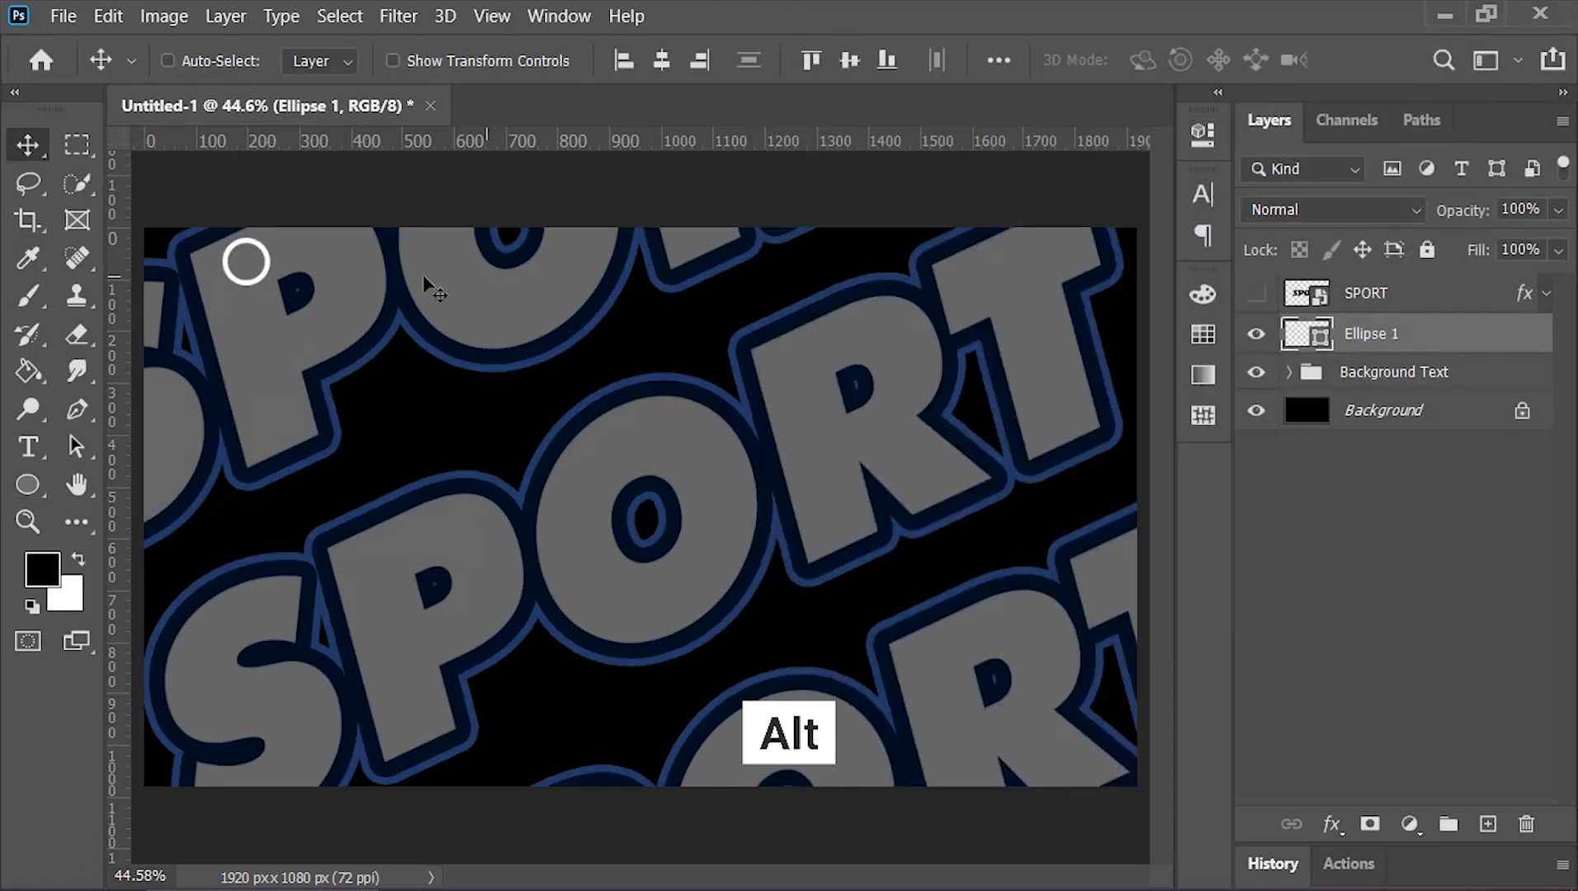
drag(261, 278, 1078, 537)
drag(1078, 538, 619, 390)
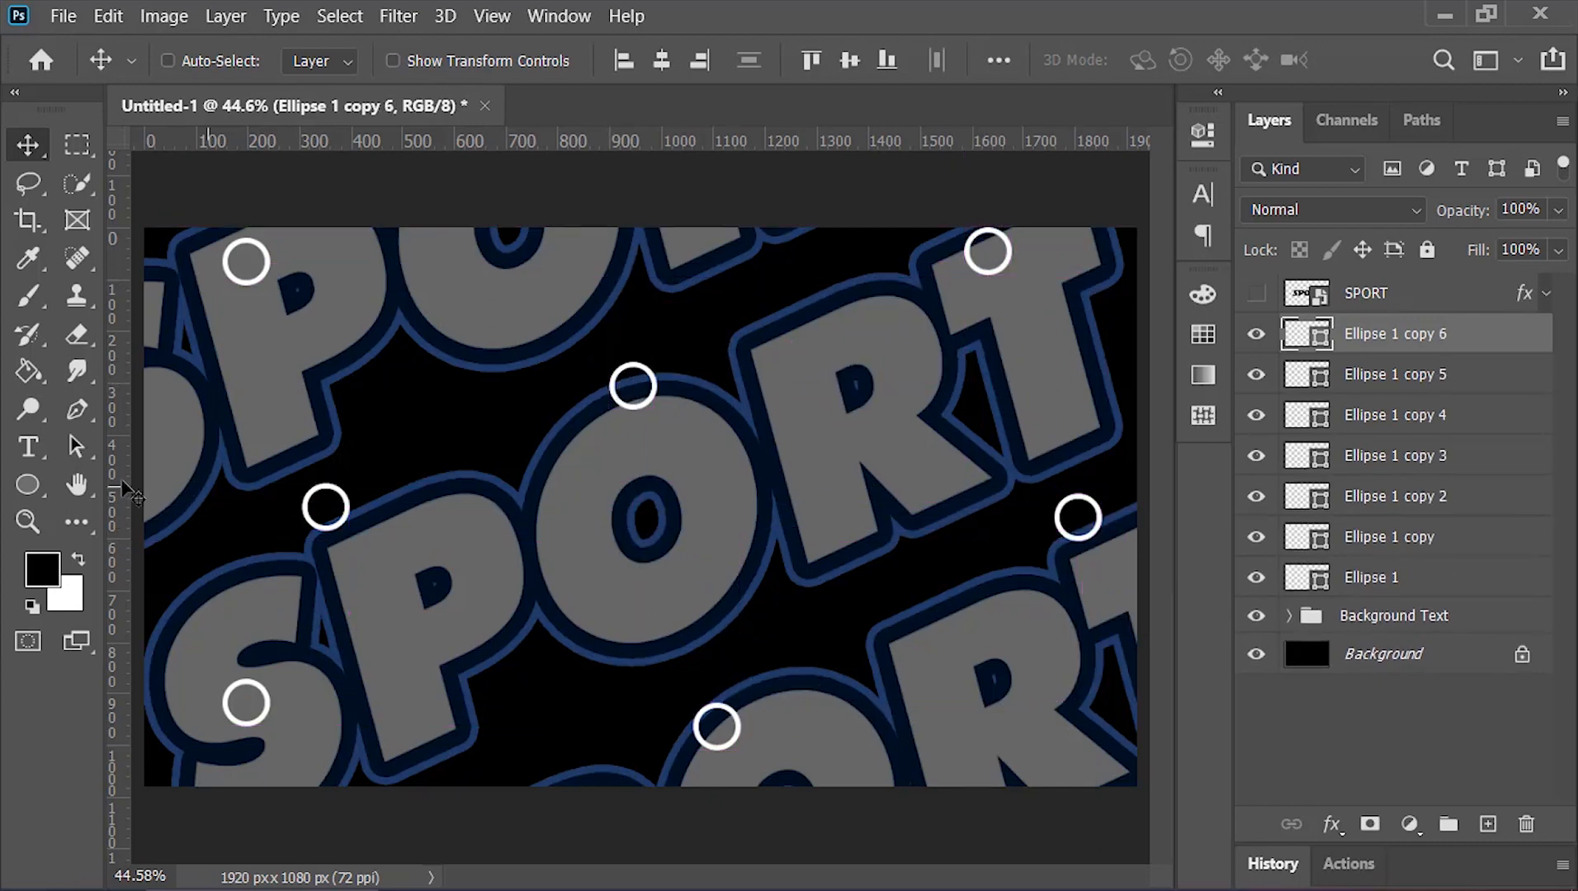
Step: Draw a three-sided polygon about 117 by 106 px between the upper row's P and O, with no fill and a 10 px white stroke
click(29, 483)
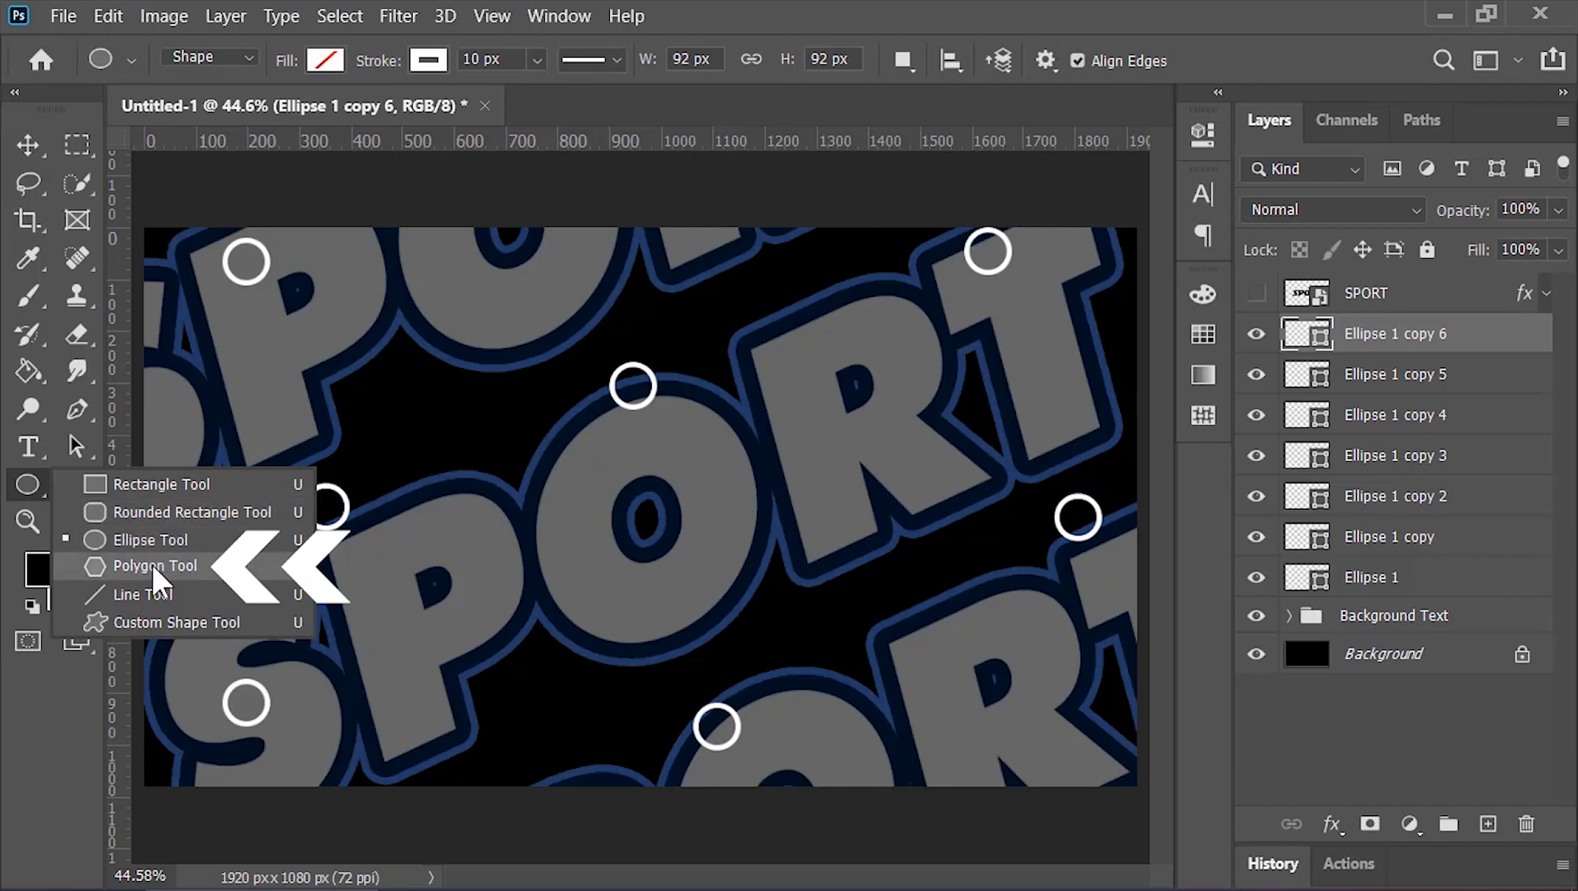
click(208, 559)
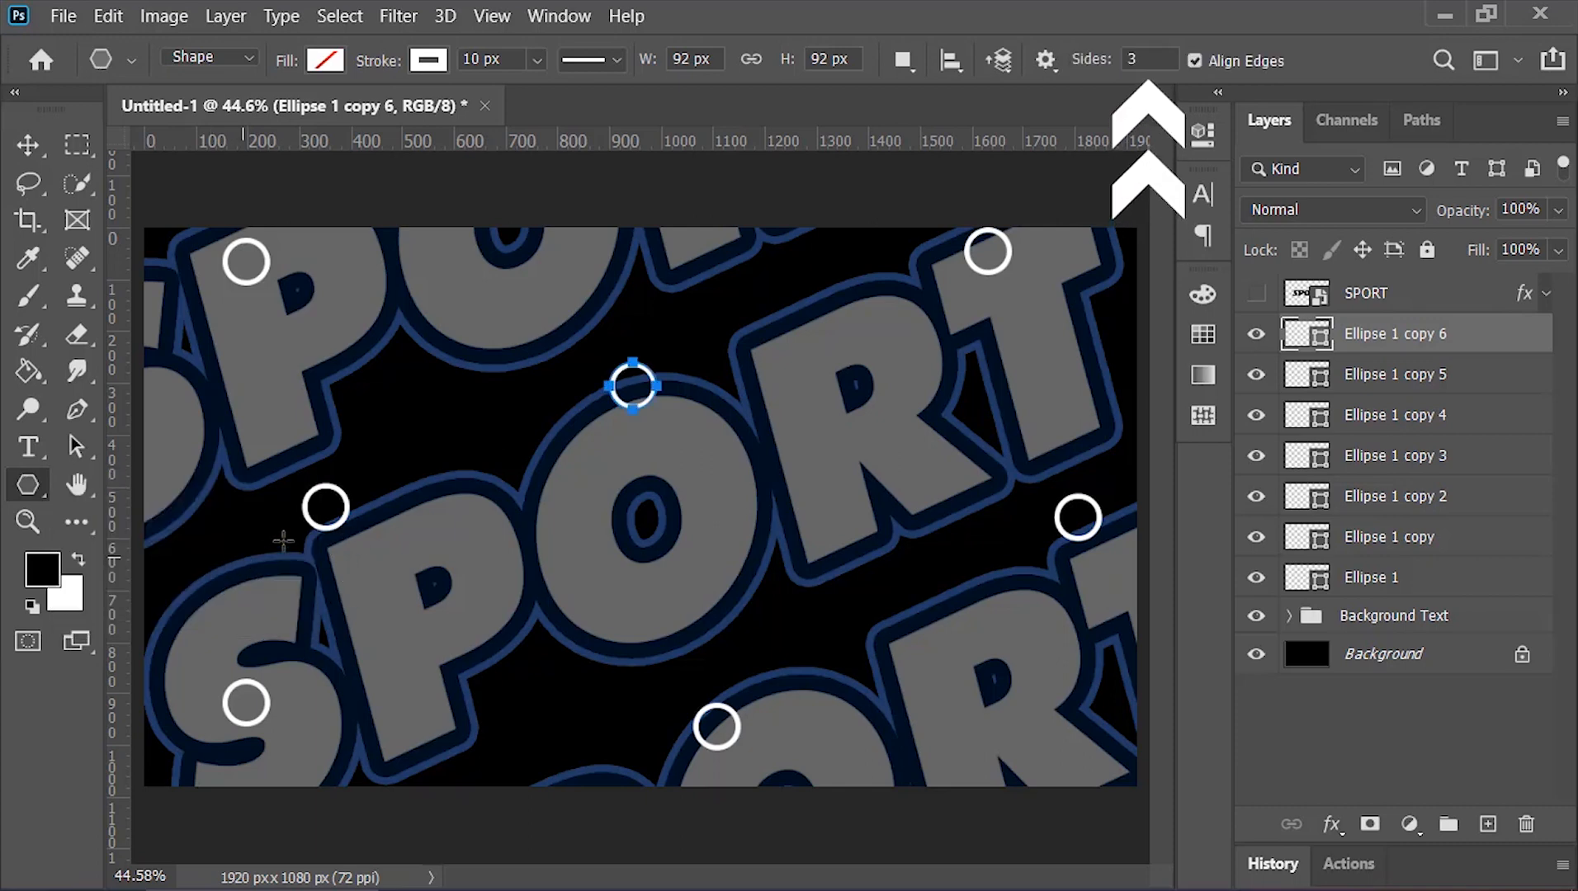
drag(384, 294, 411, 319)
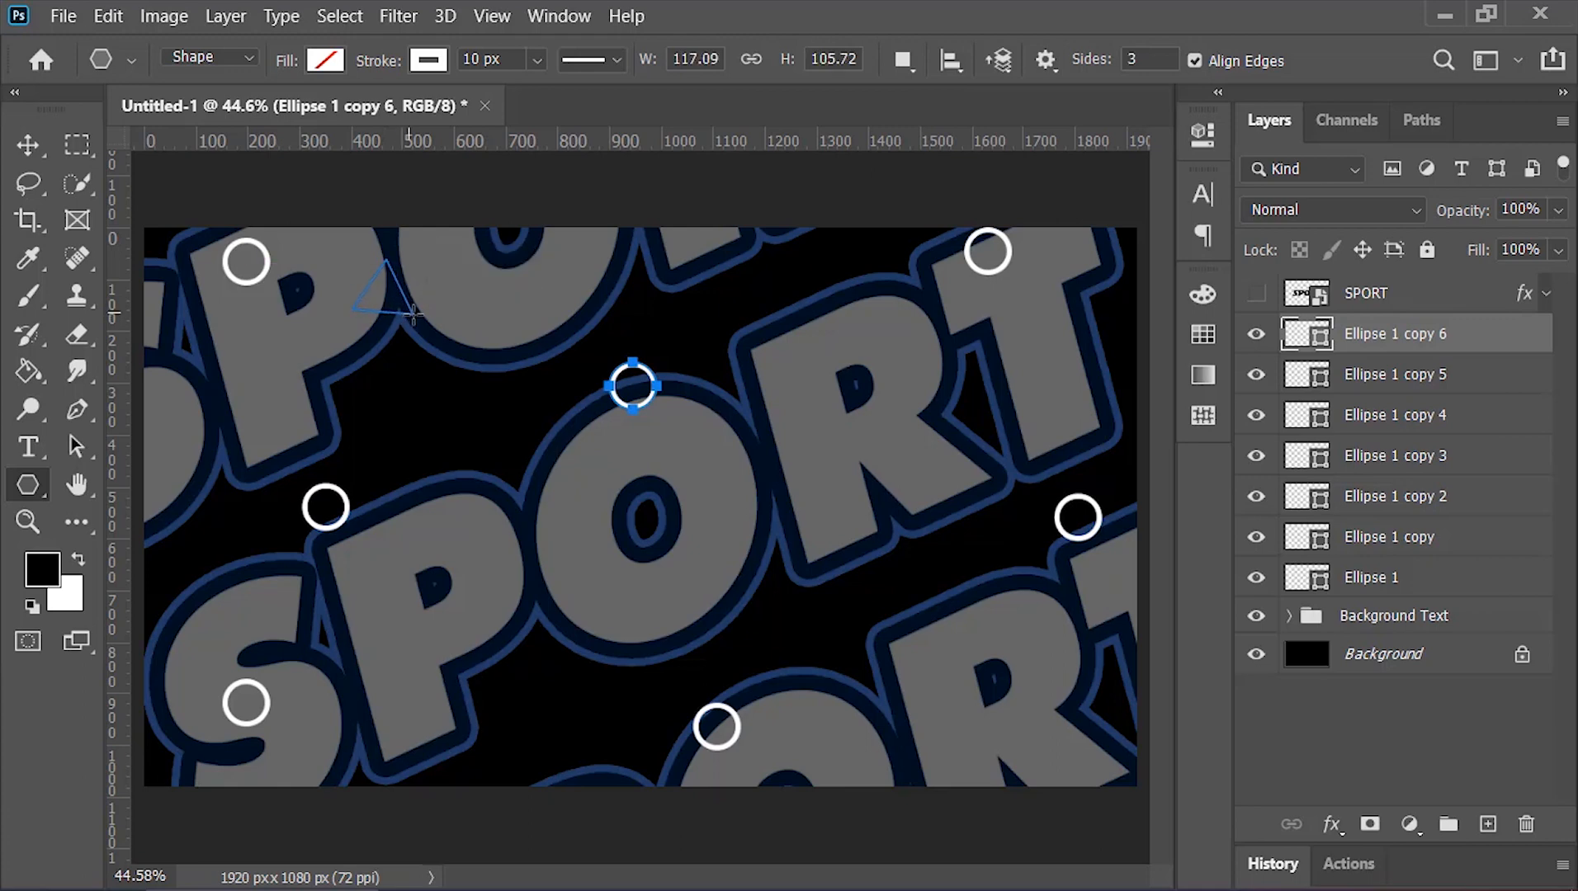
Step: Duplicate the triangle three times across the canvas and rotate the copy near the lower-right corner
click(29, 149)
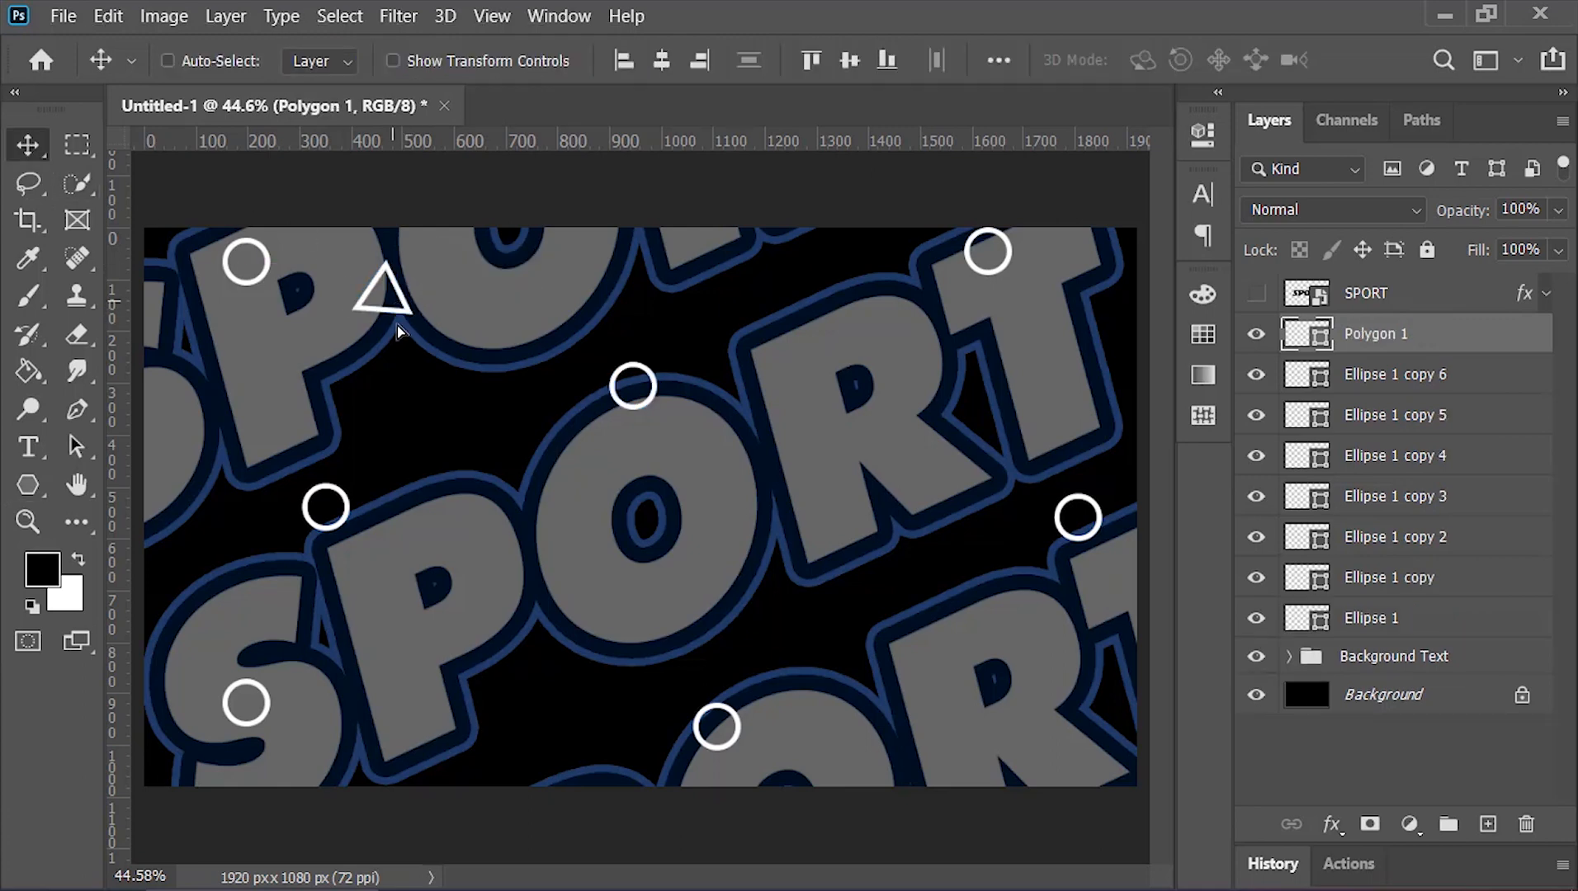
drag(398, 331, 1023, 747)
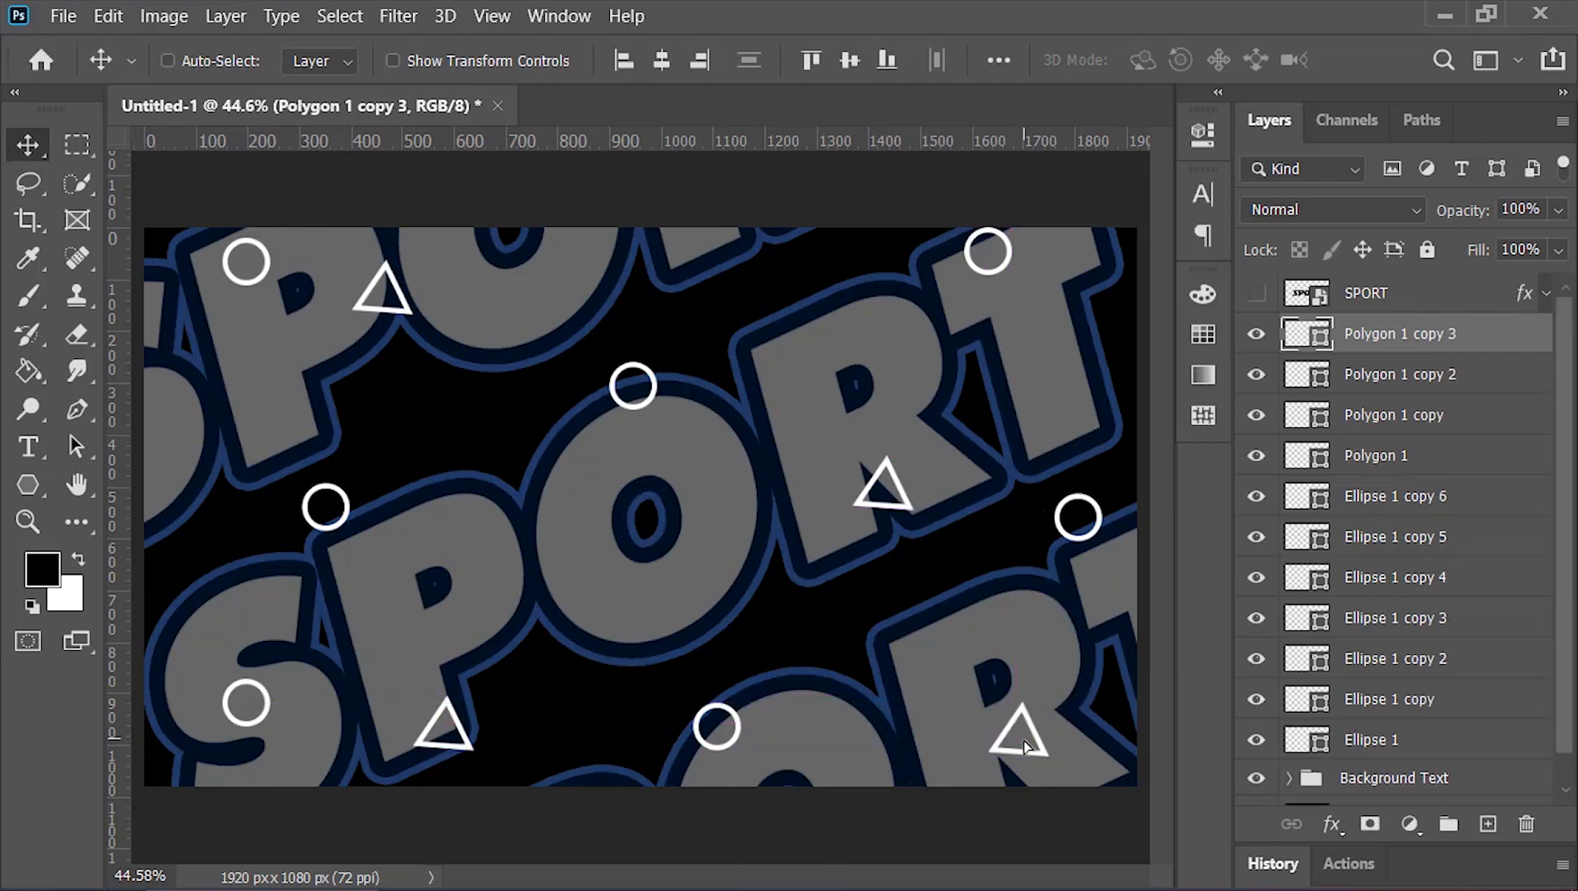
key(ctrl+t)
drag(983, 678, 978, 712)
key(Return)
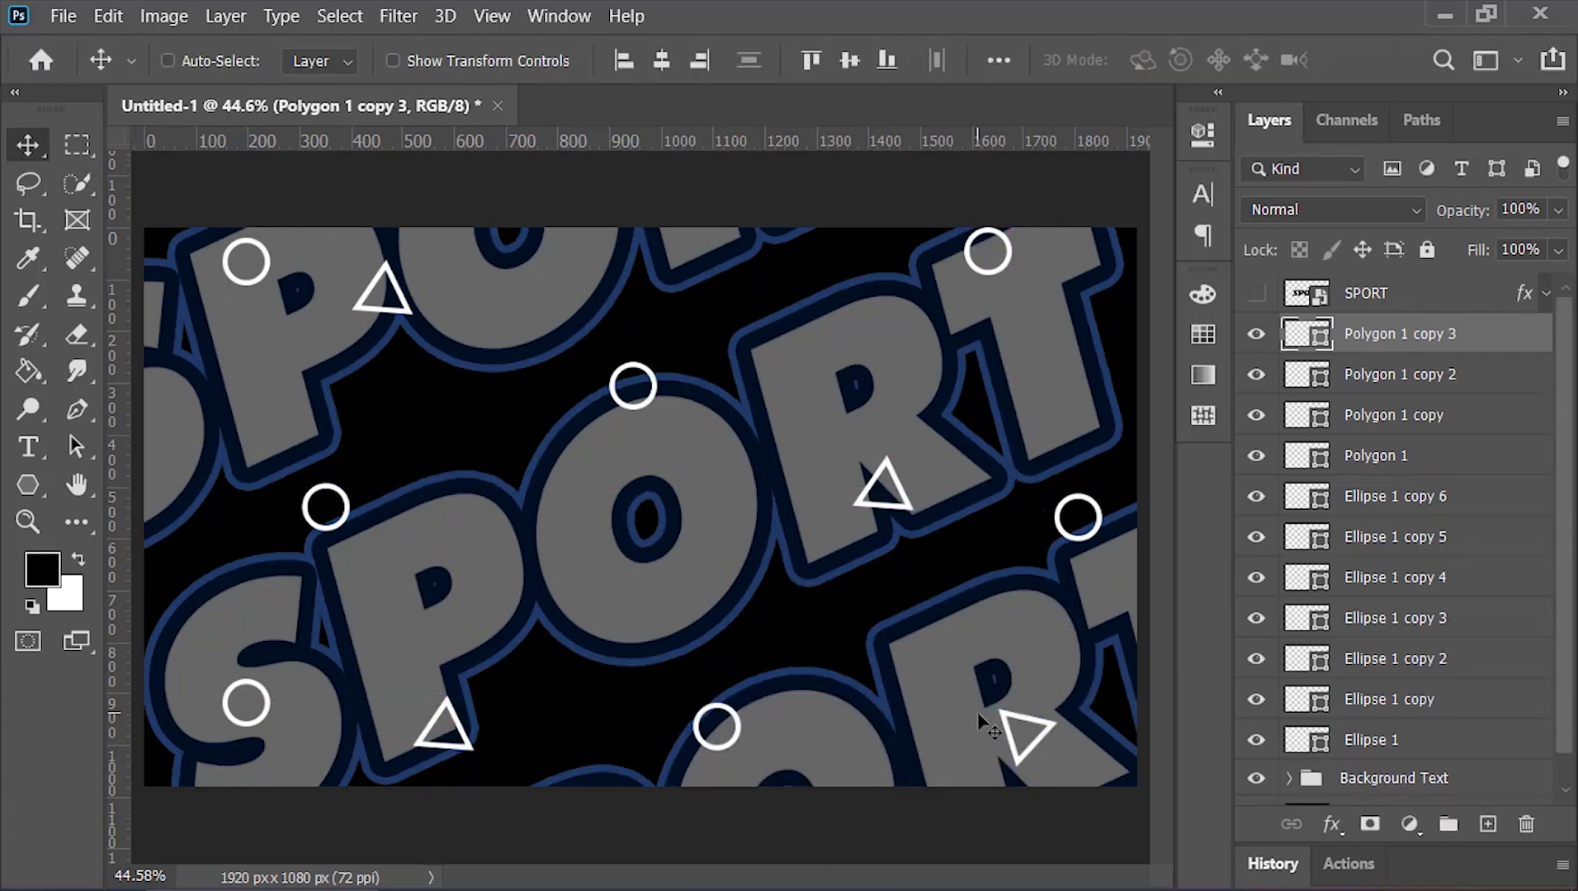
Step: Add a new layer and create a white "+" text in Futura XBlk BT Extra Black at 134 pt
click(1489, 823)
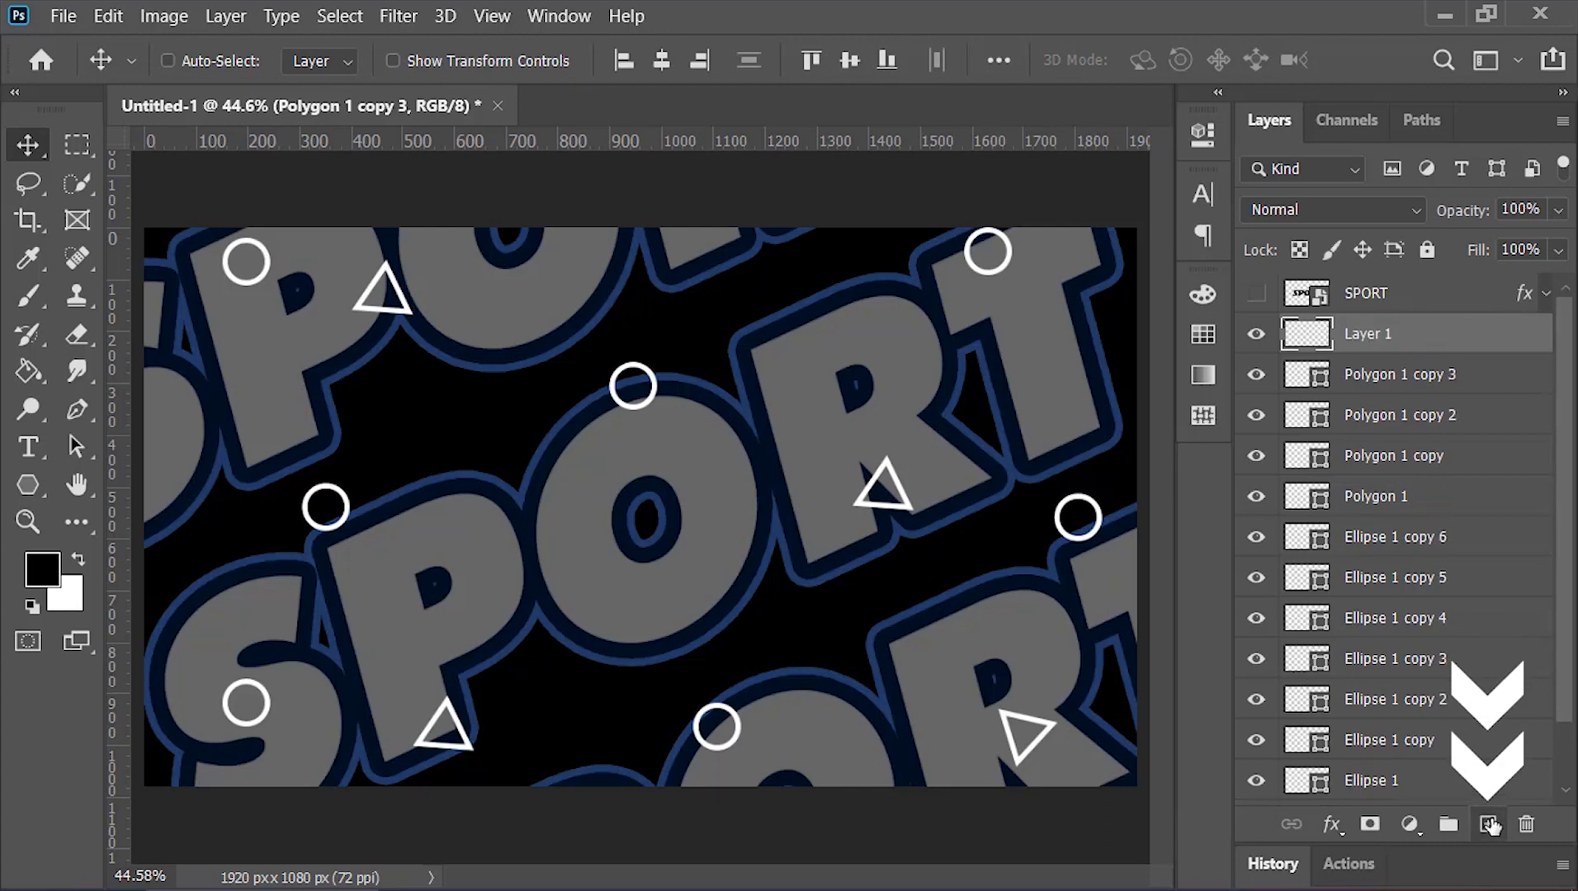
click(31, 449)
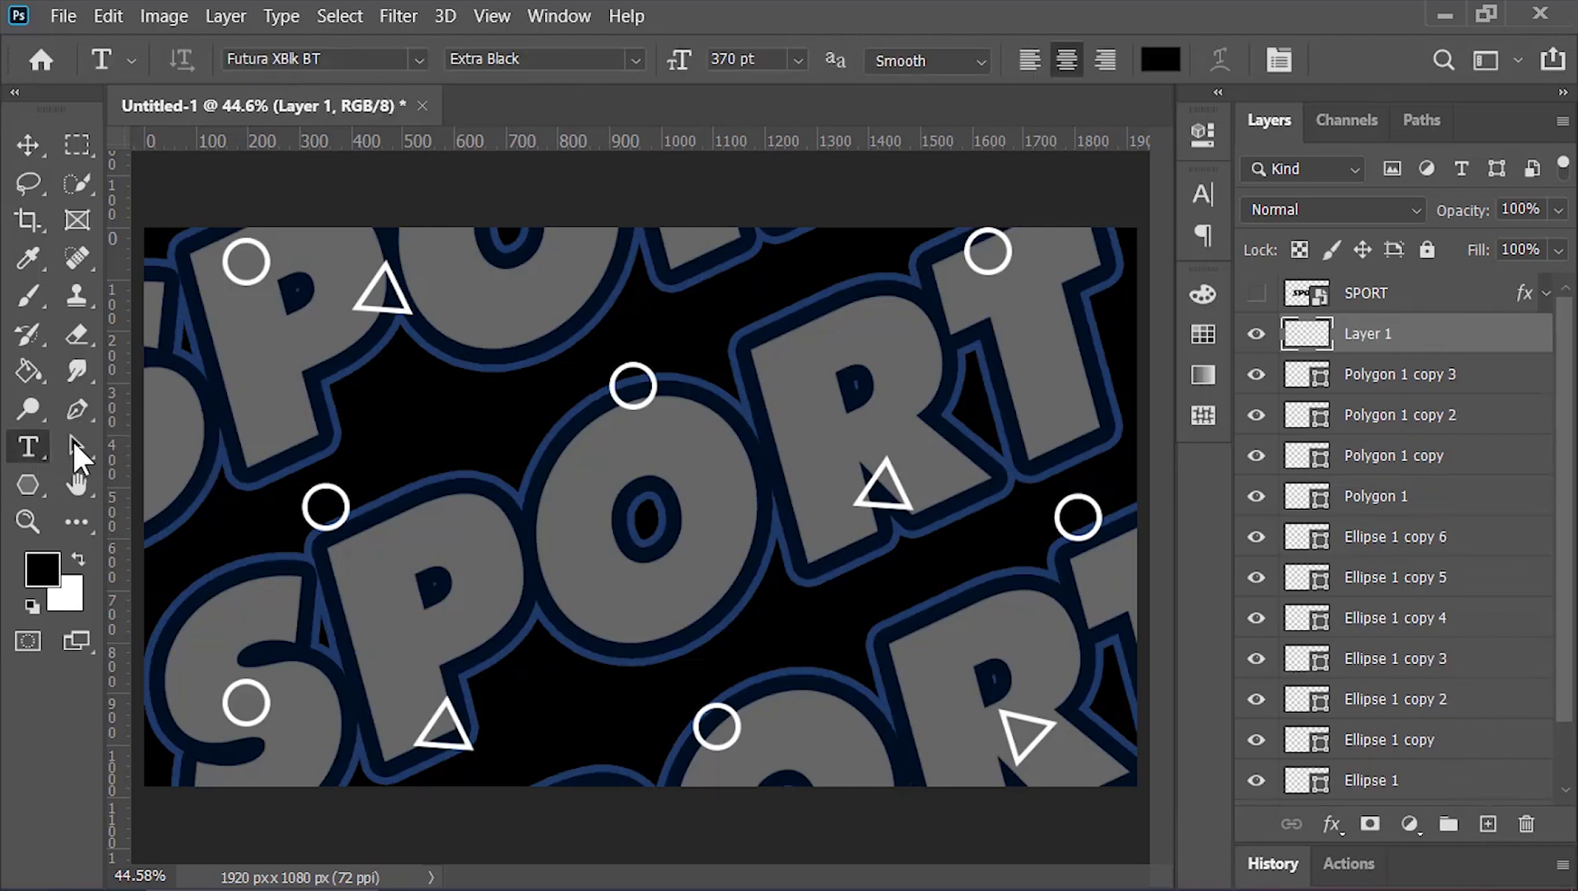
click(564, 587)
text(+)
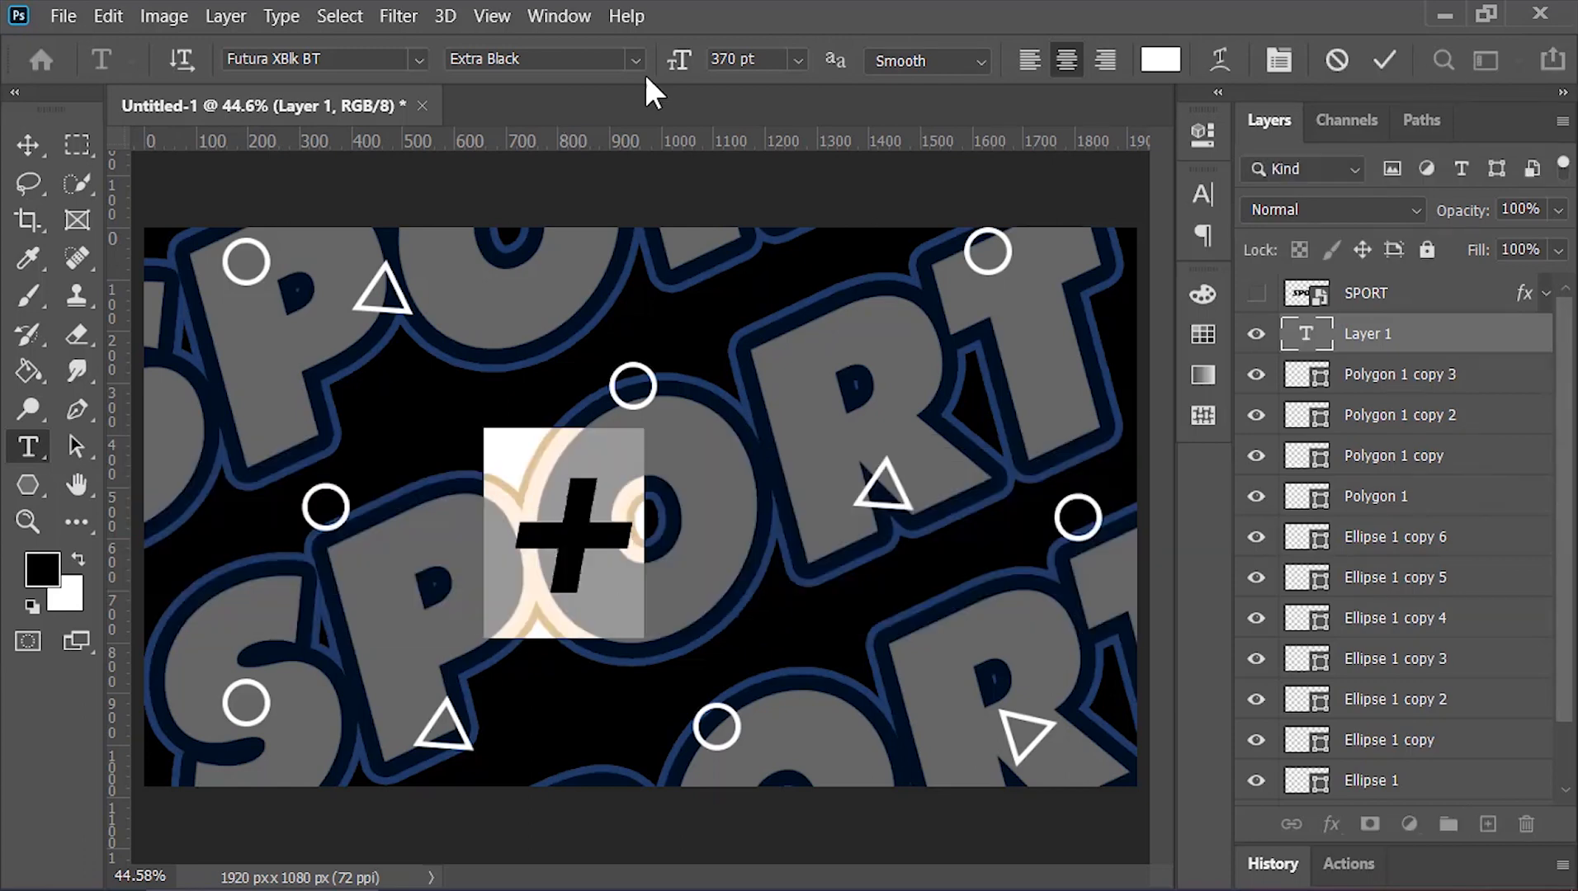
drag(678, 65, 341, 93)
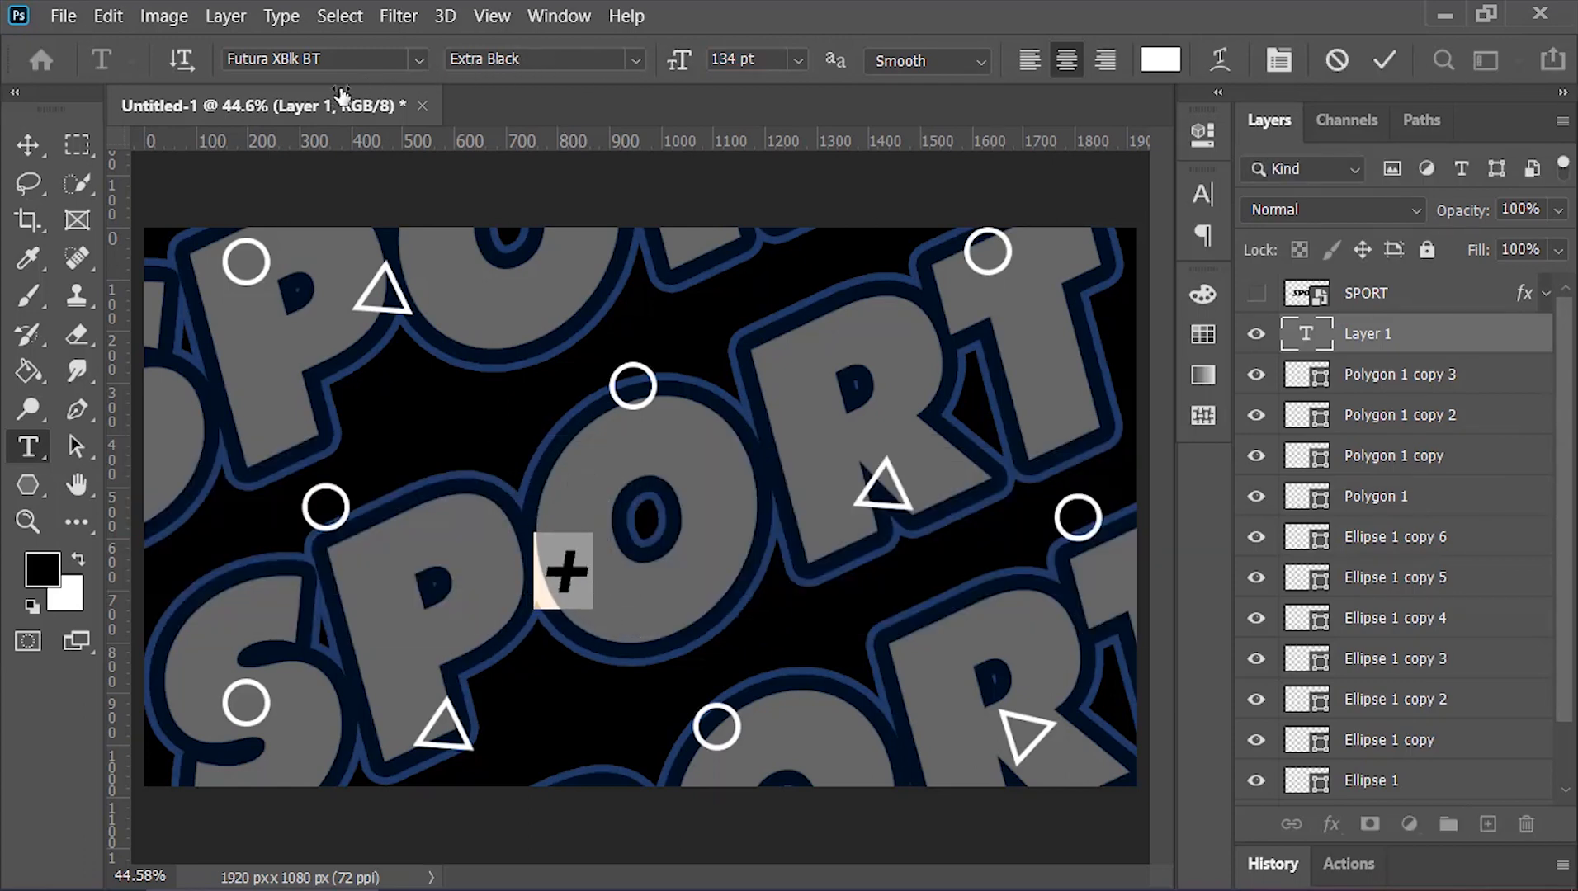
Step: Move the "+" between the large S and P, then scatter three rotated copies across the canvas
click(22, 149)
drag(590, 588, 440, 410)
key(alt)
key(ctrl+t)
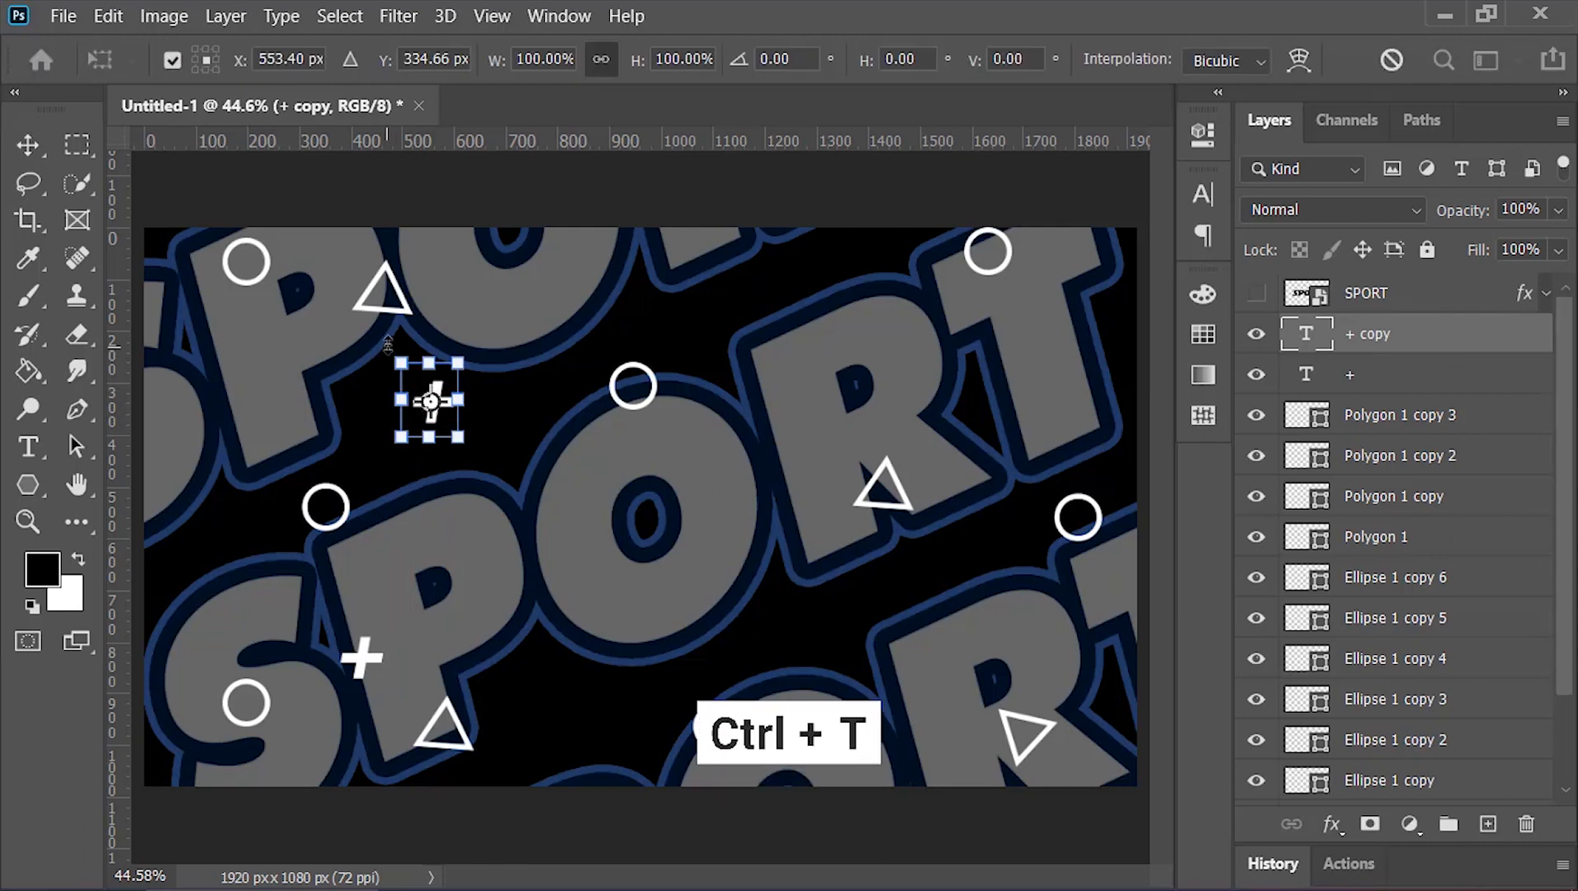
drag(388, 343, 904, 718)
key(Return)
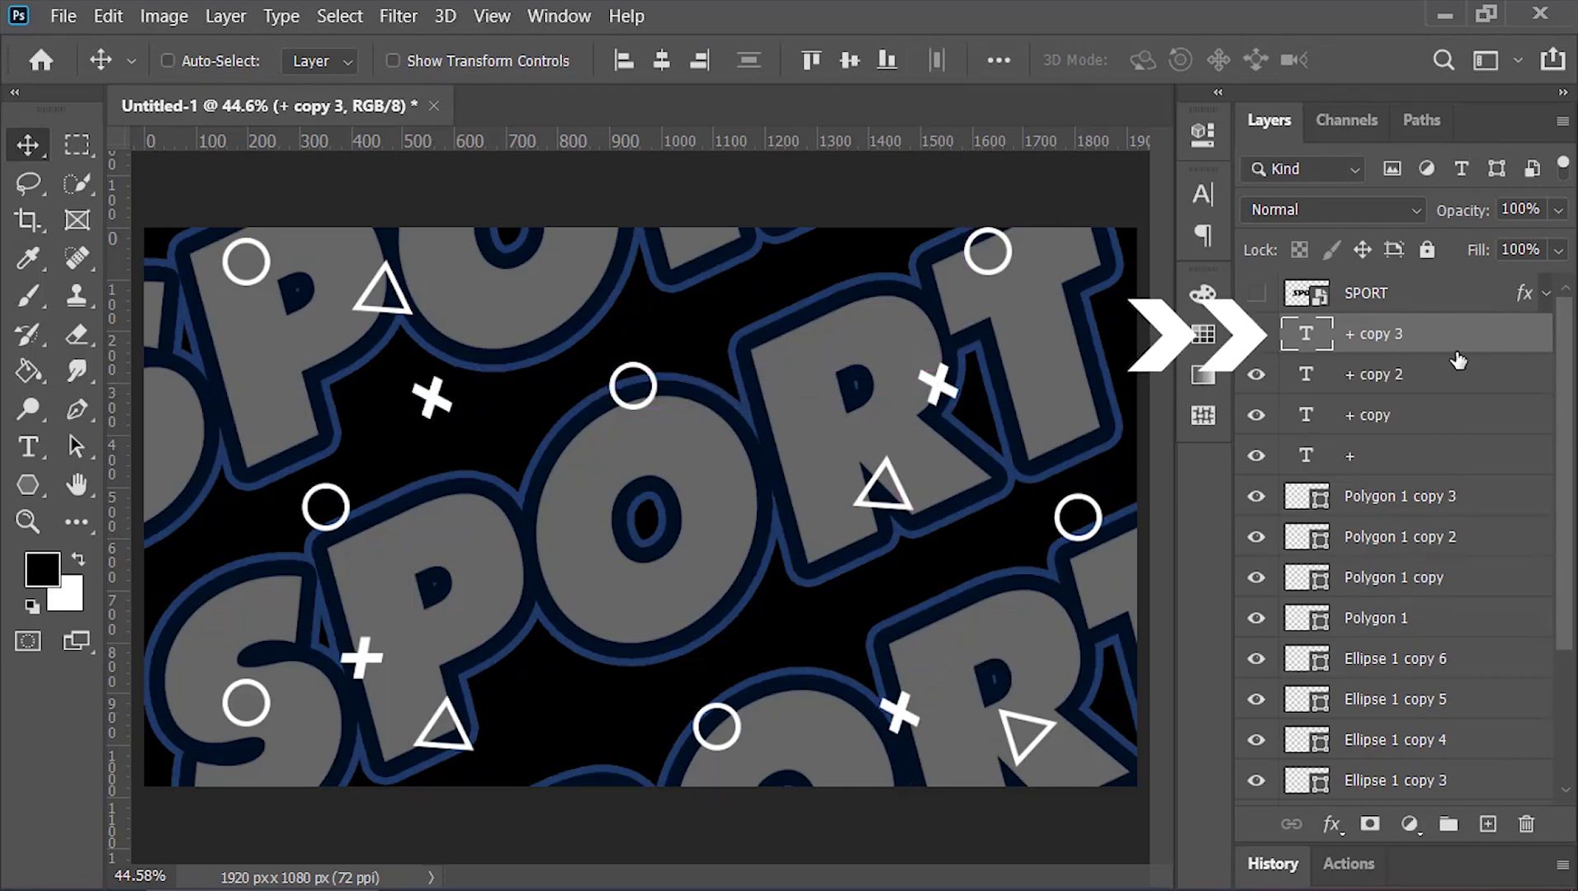
Step: Group all plus, polygon and ellipse layers as "Shape Elements" and set the group's opacity to 40%
drag(1568, 376, 1551, 592)
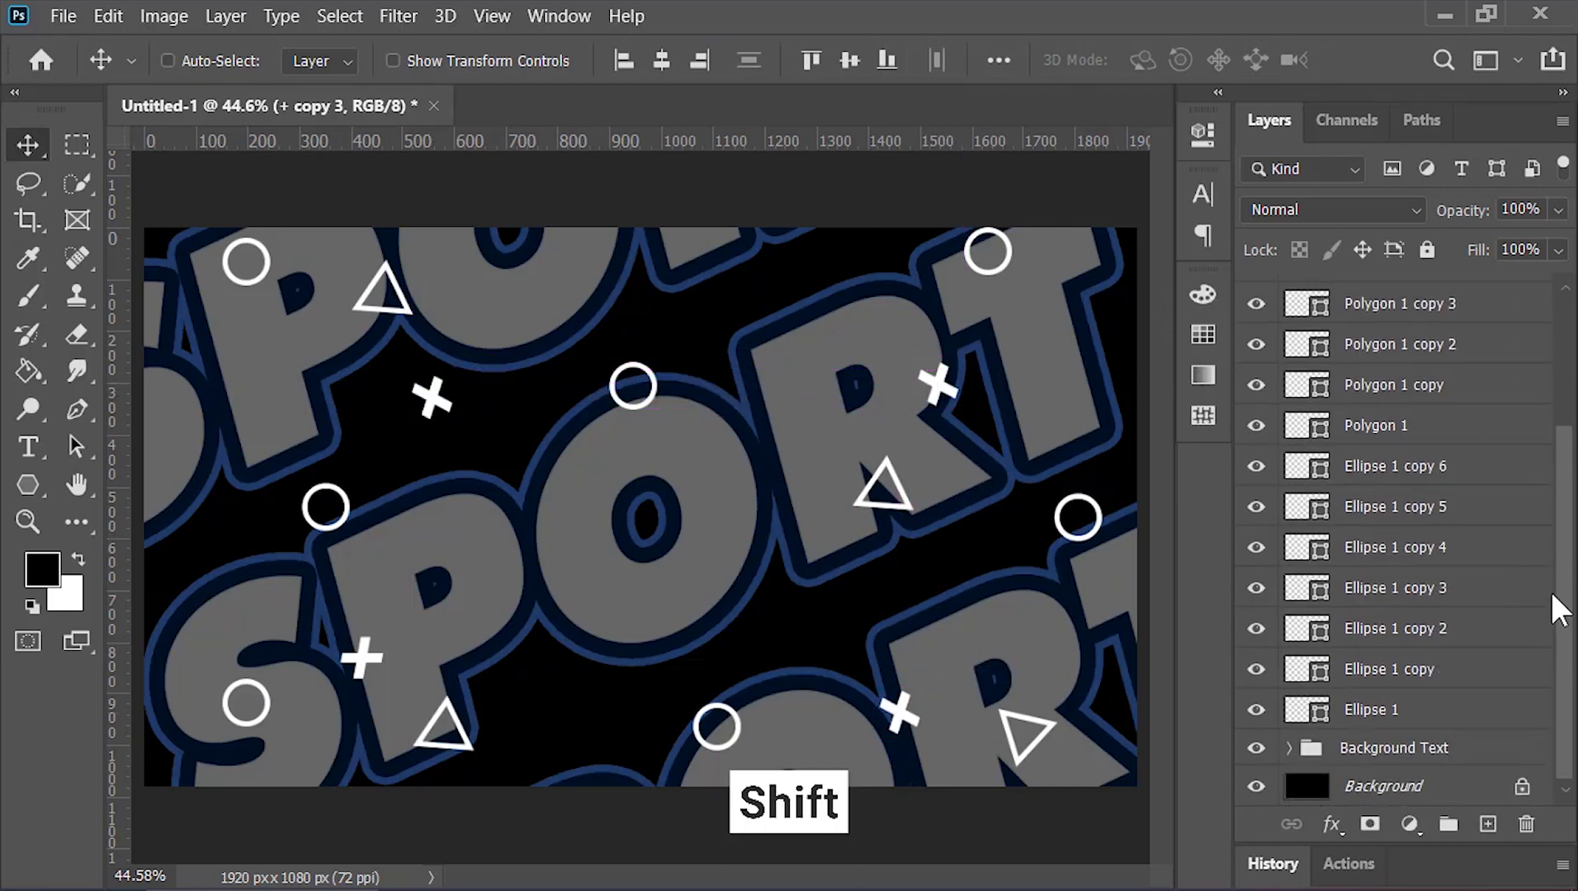
shift+click(1415, 712)
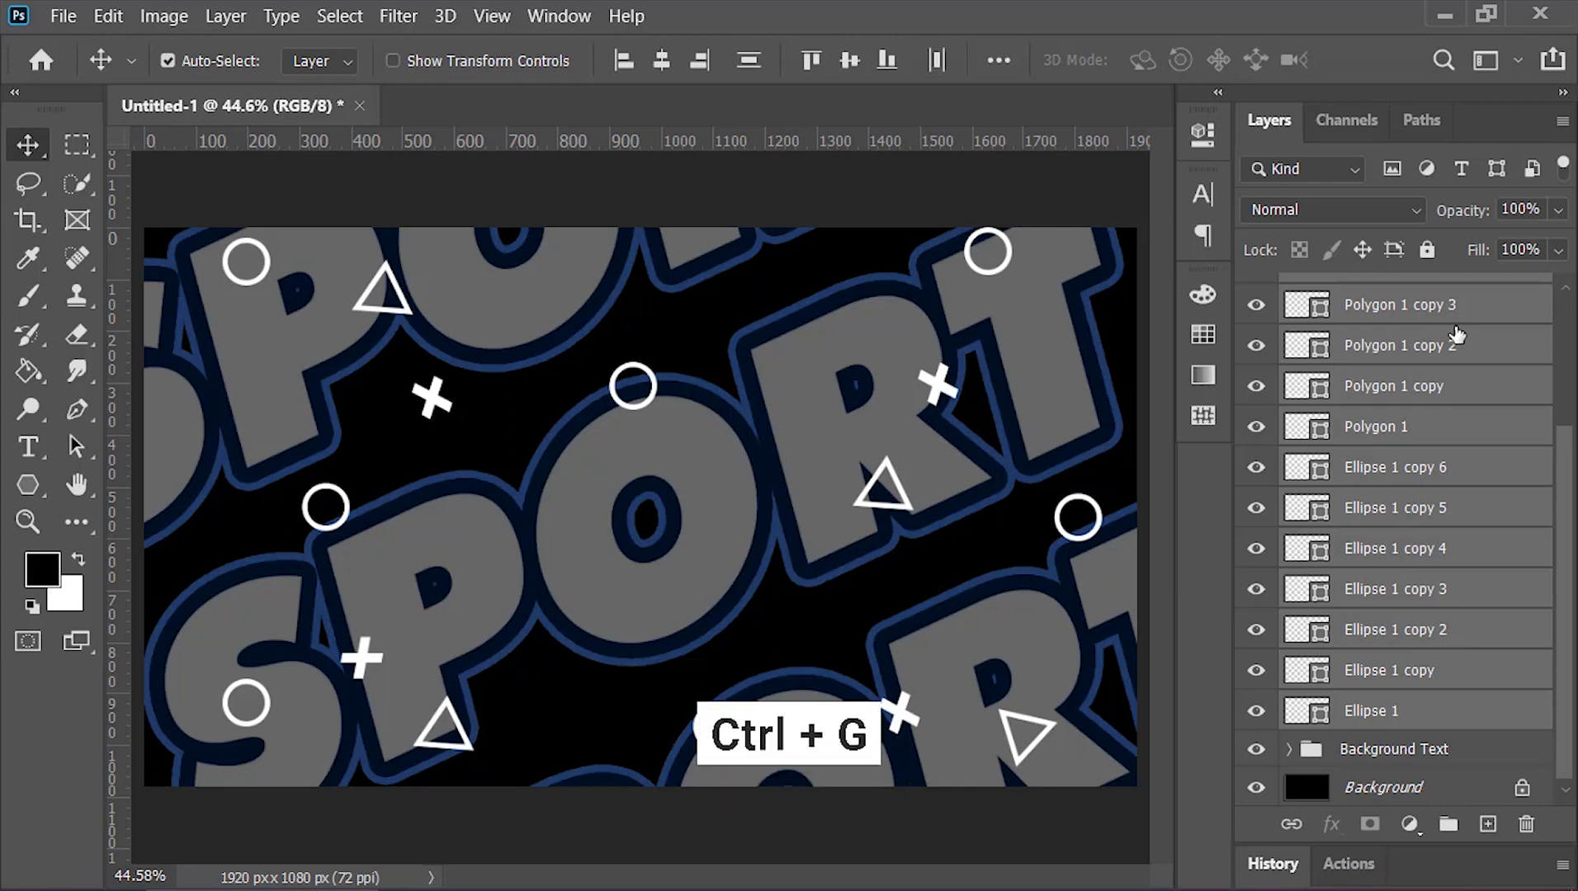
key(ctrl+g)
double_click(1364, 331)
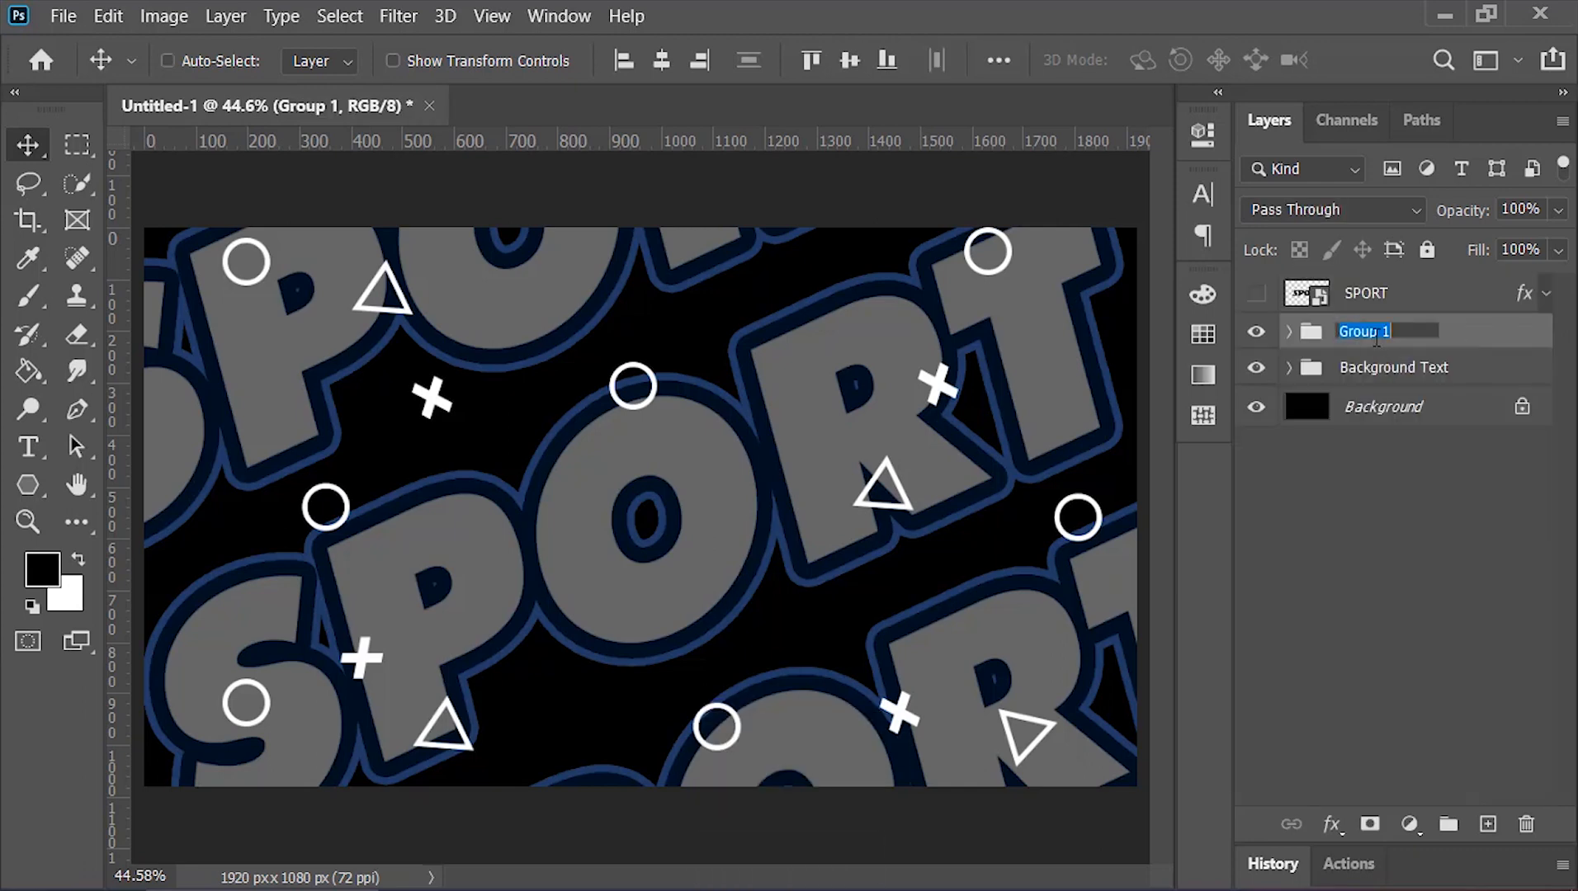
text(Shape Elements)
key(Return)
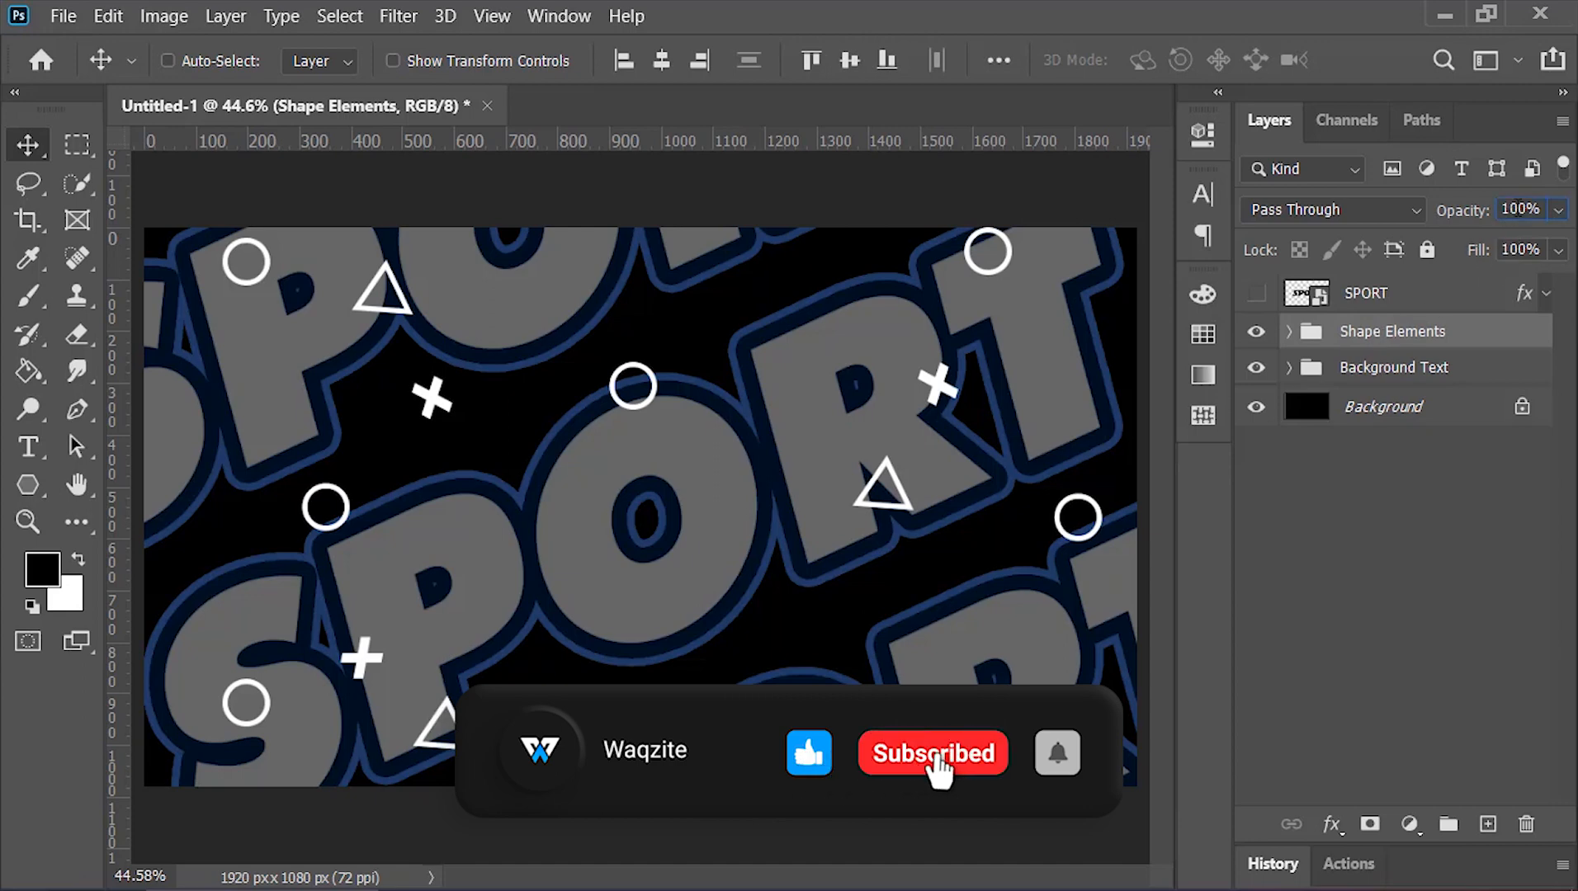
text(40)
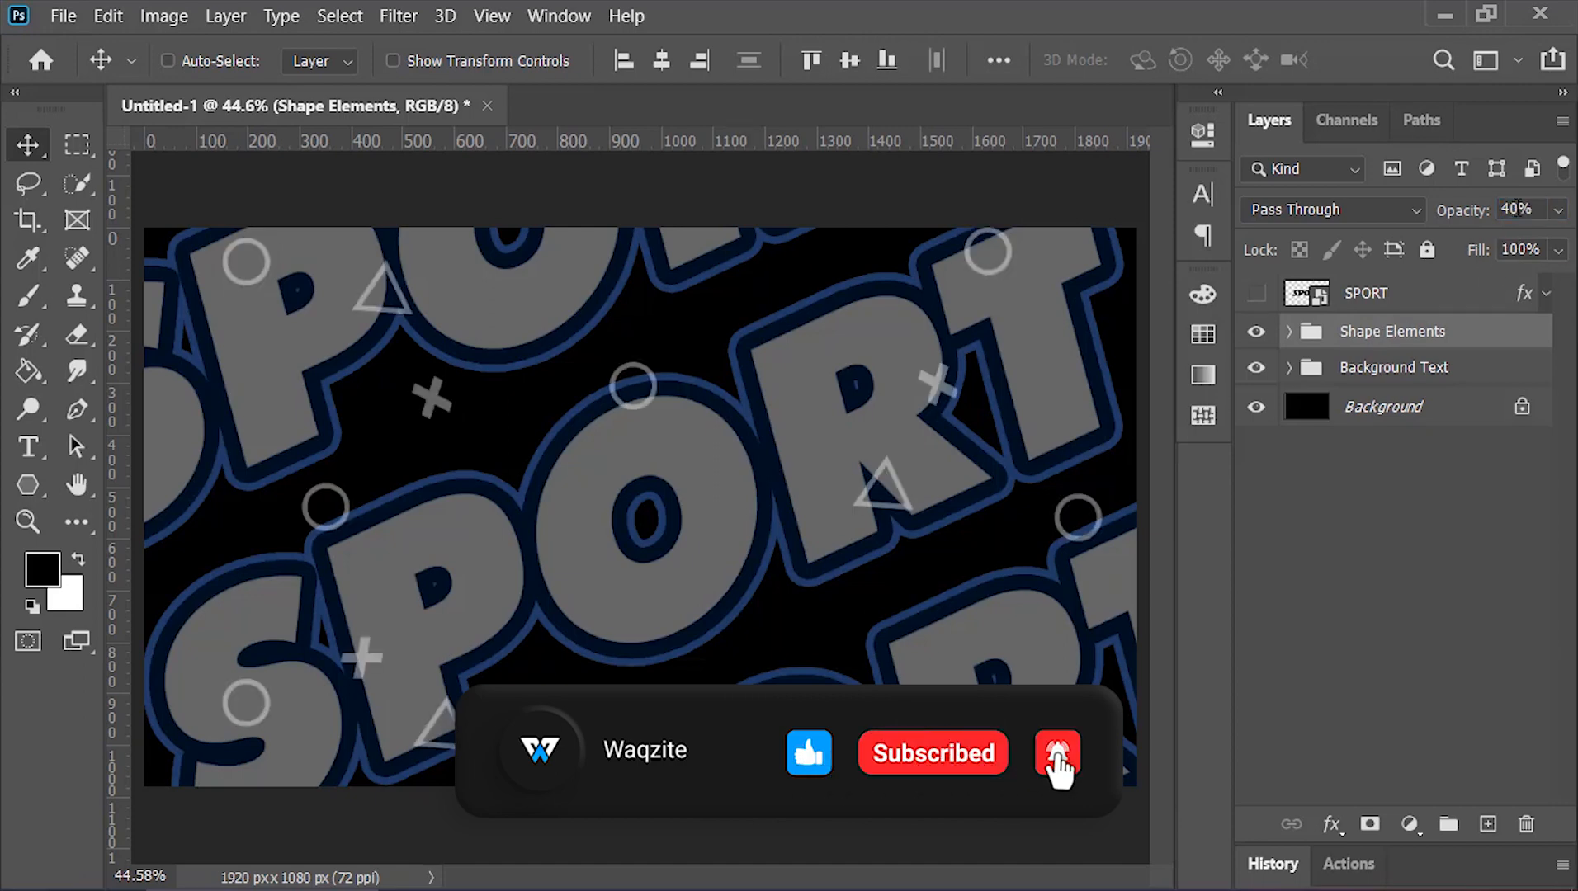
Step: Add a Gradient Map adjustment above the Shape Elements group, running from black to dark blue #002578
click(1413, 823)
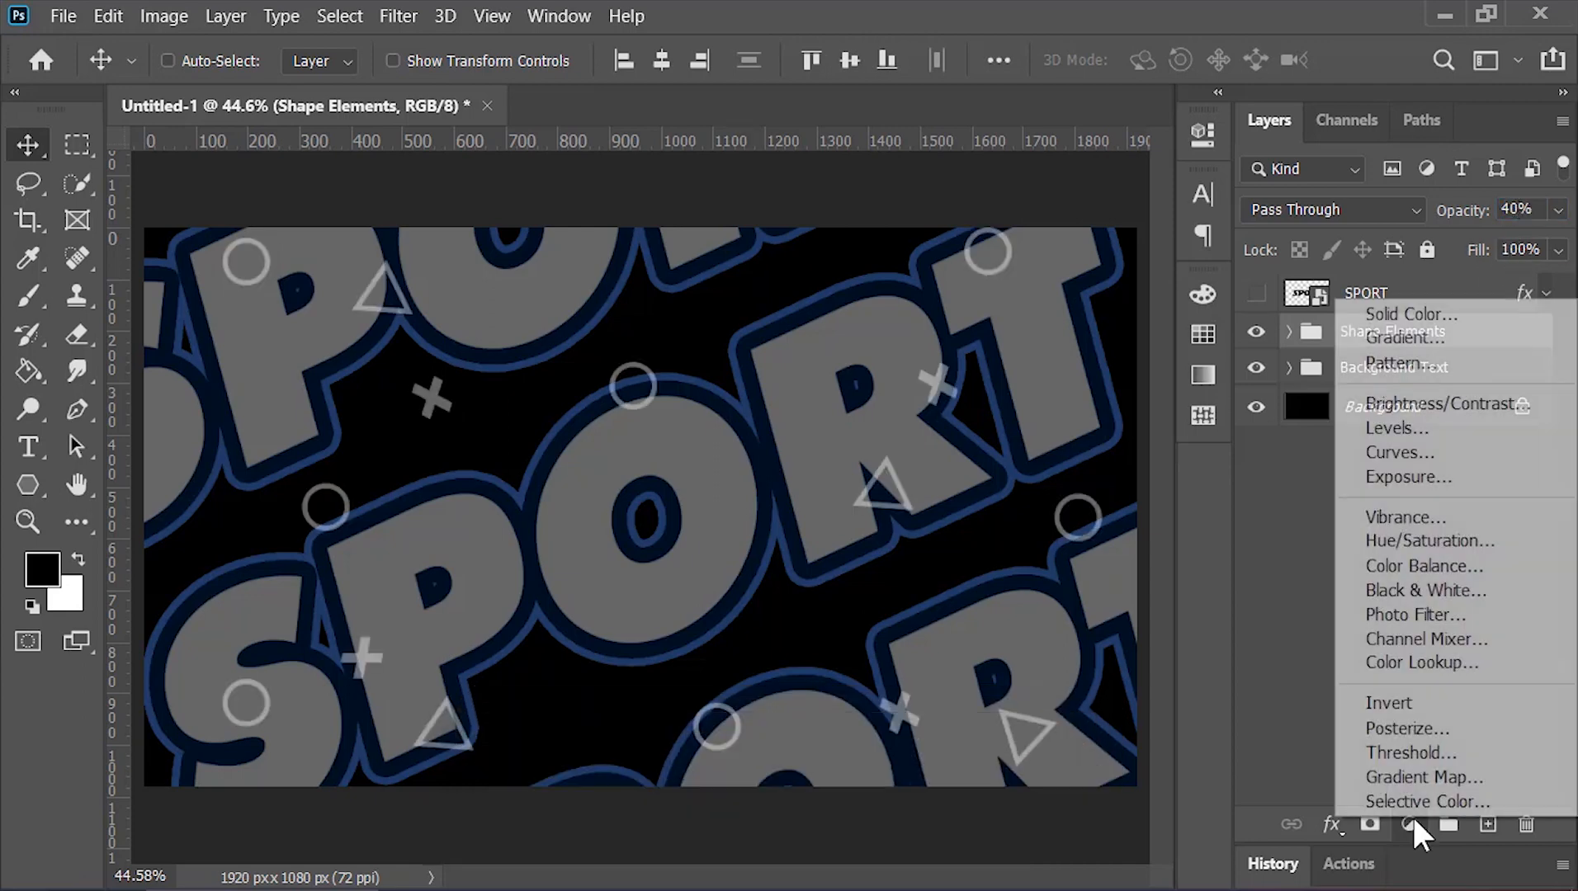
click(1414, 776)
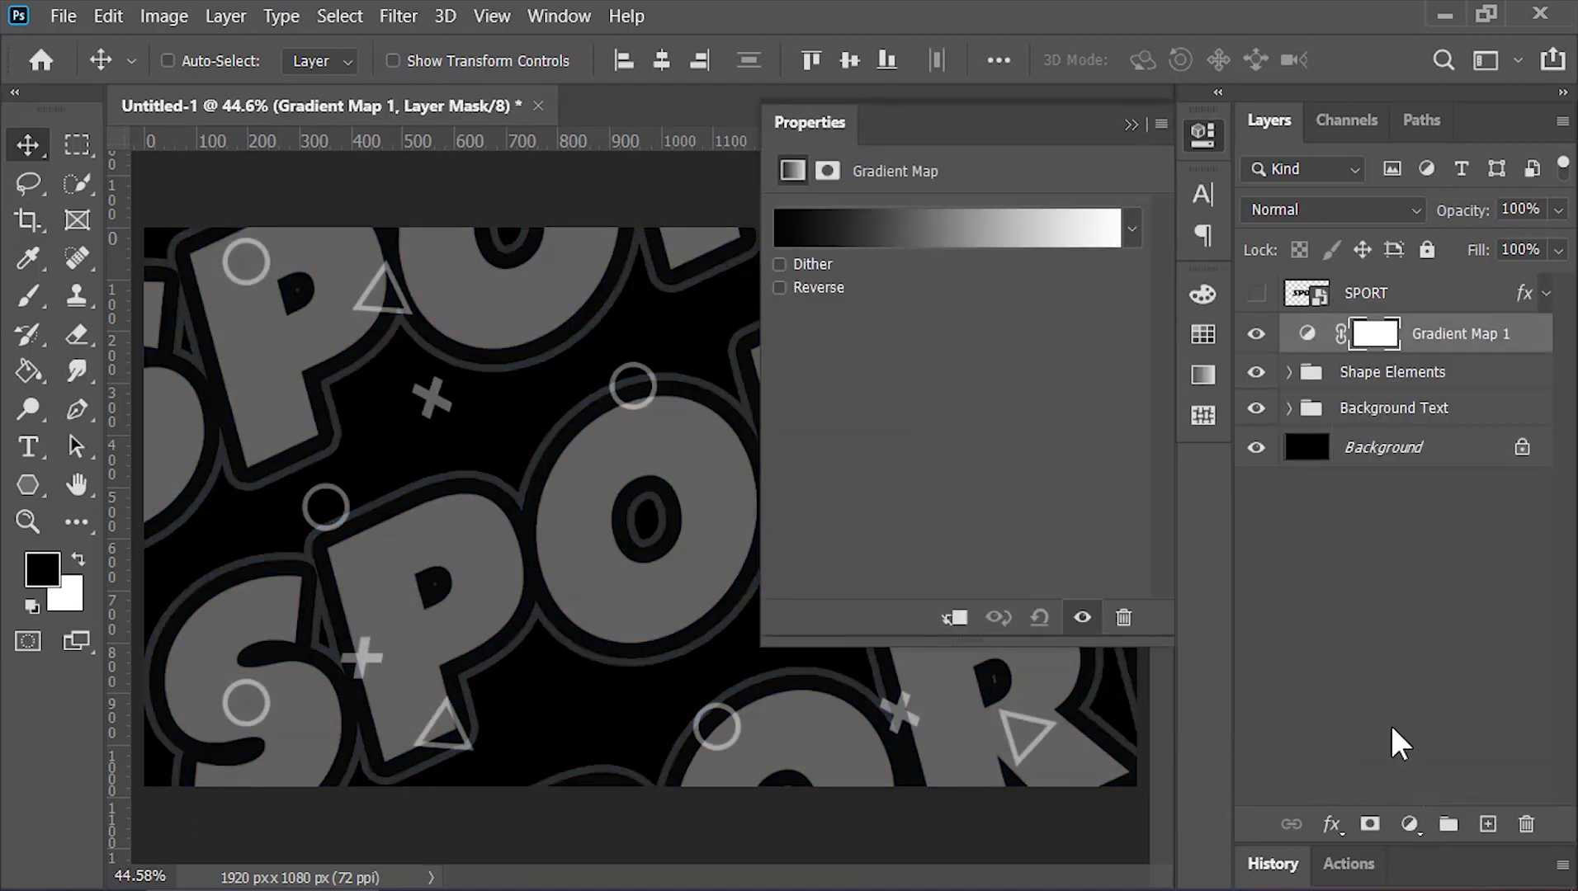
click(1080, 230)
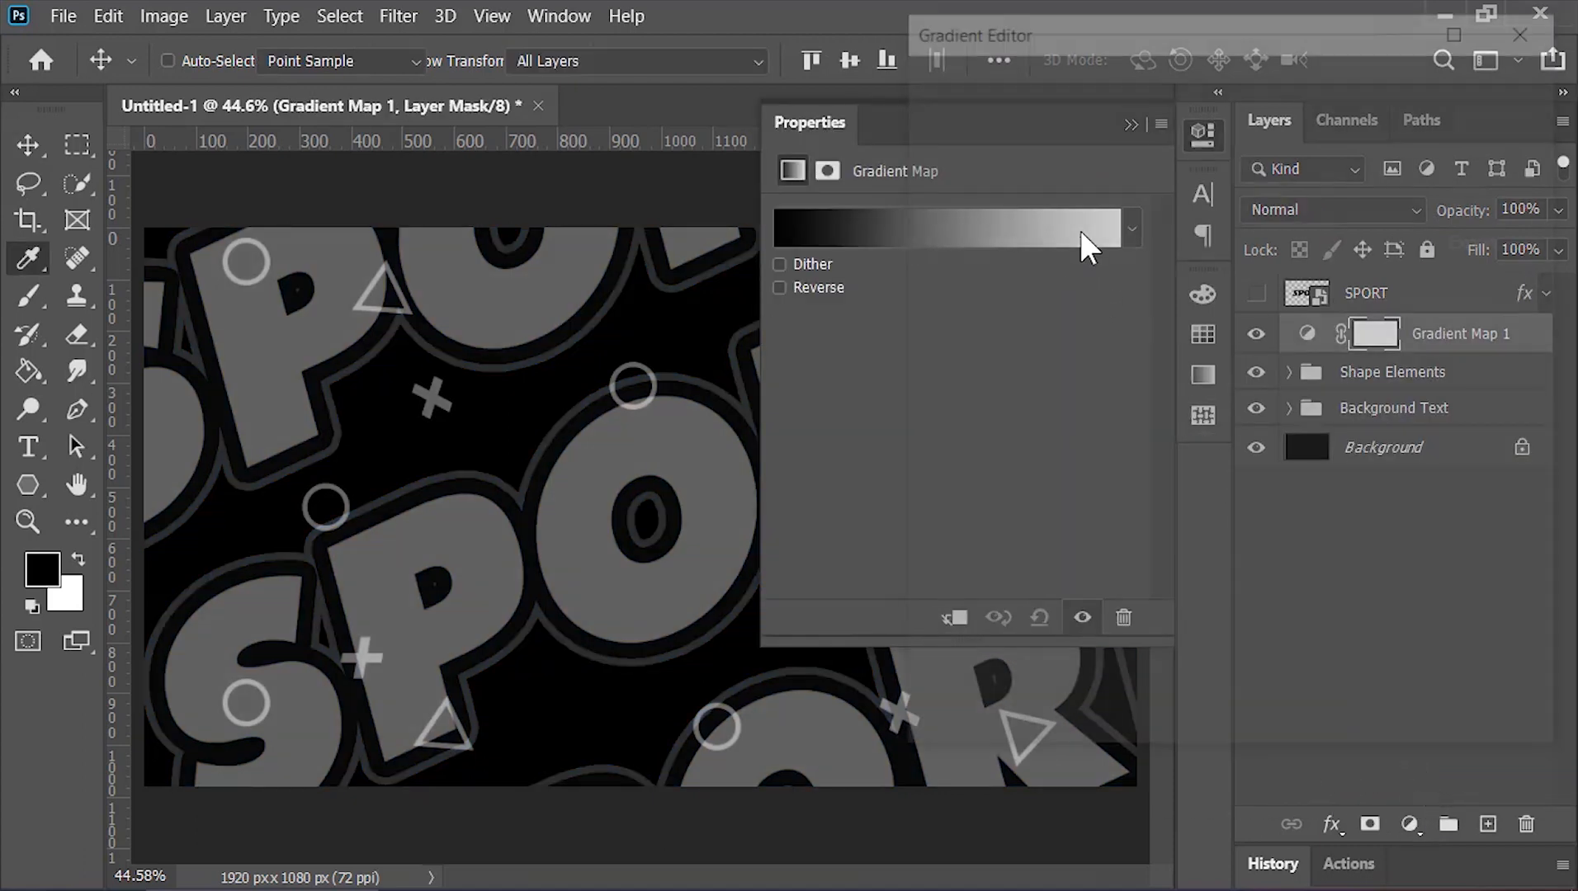
click(1523, 556)
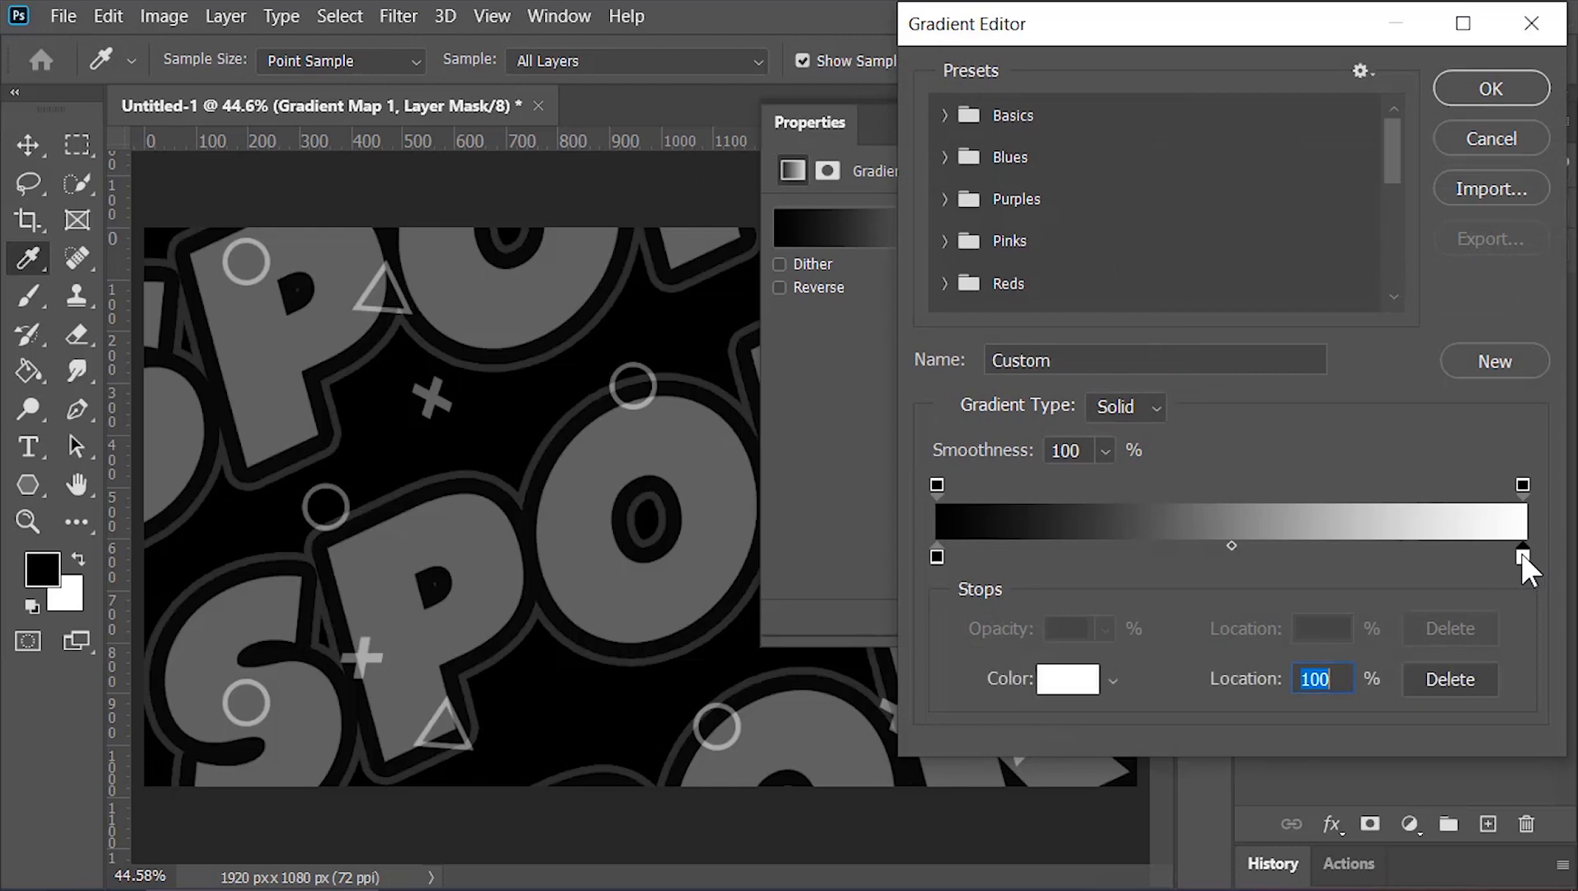
click(1089, 684)
click(1145, 306)
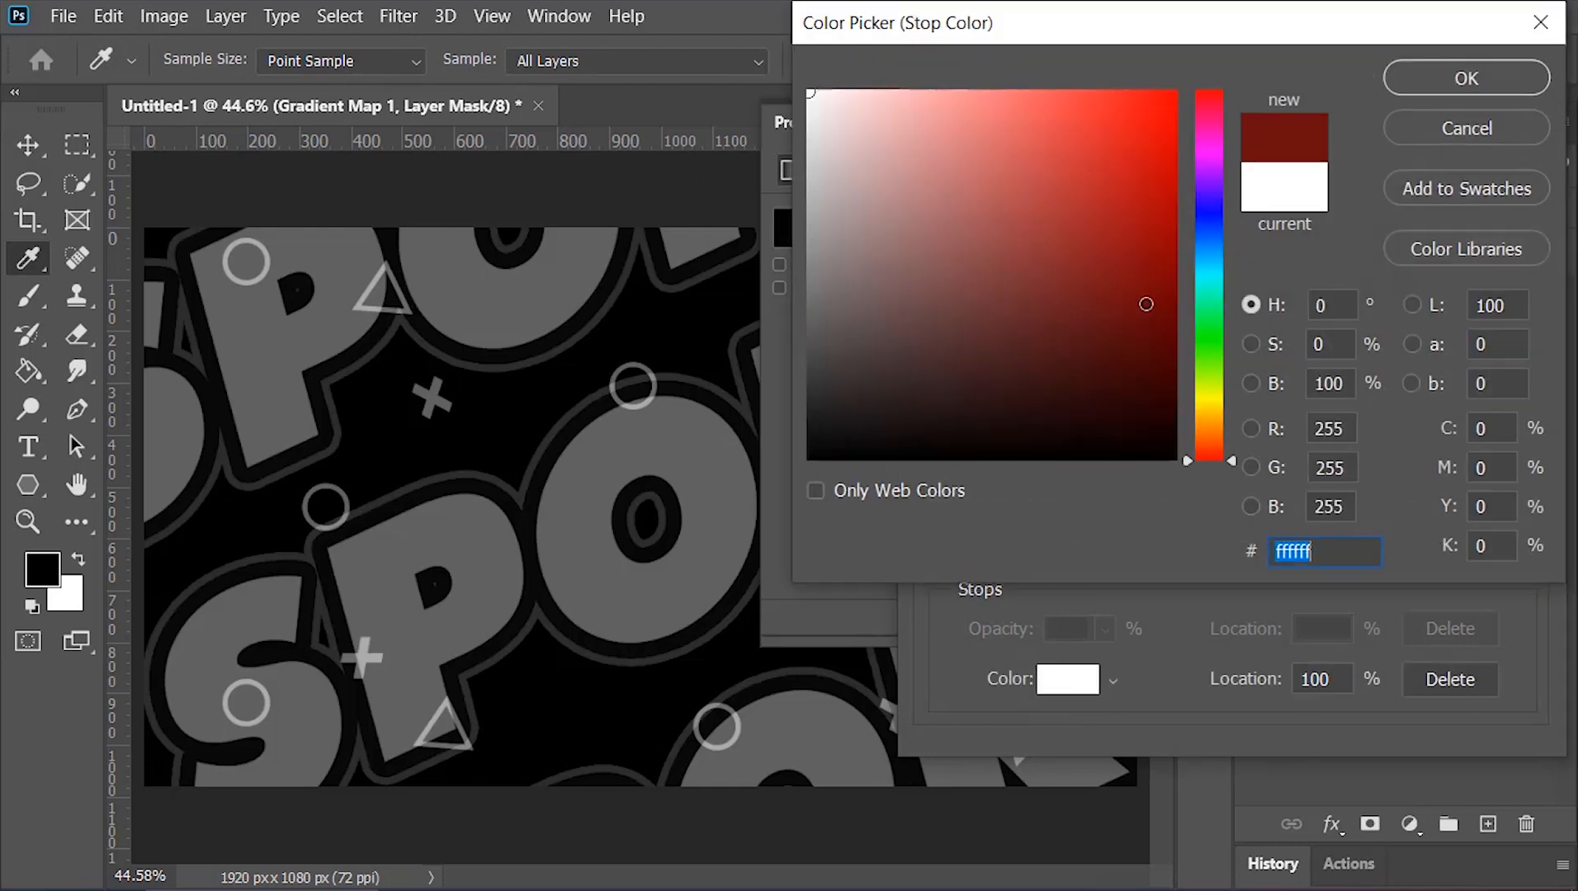
click(1213, 234)
click(1175, 285)
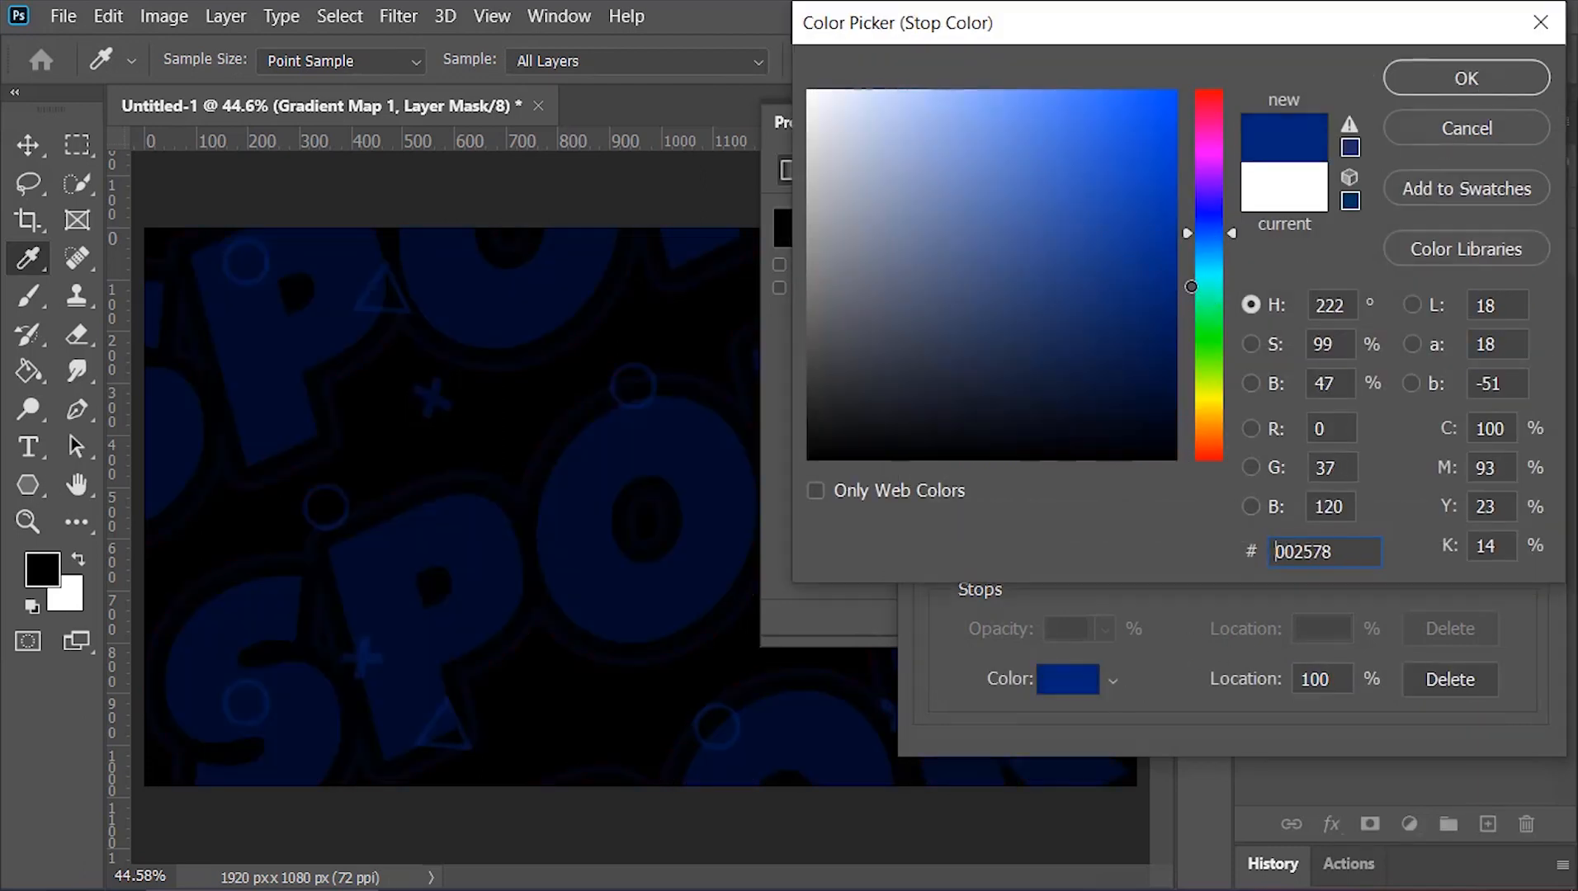
click(1471, 79)
click(1482, 92)
click(1129, 122)
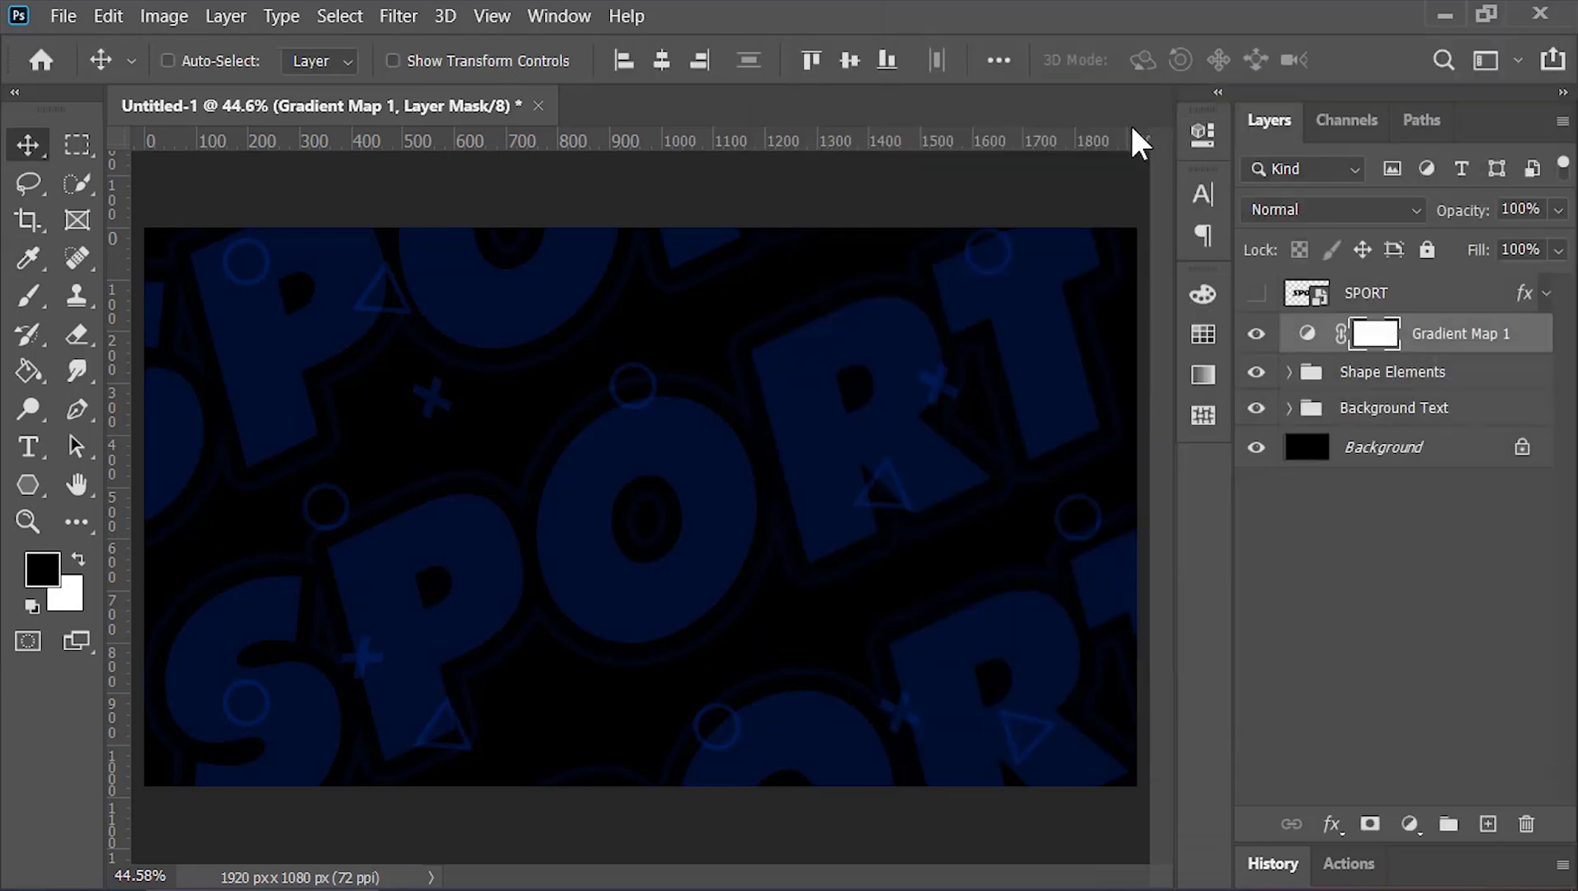
Step: Add a Gradient Fill layer above the gradient map, using the basic Foreground to Background preset with its white stop recoloured blue
click(1409, 819)
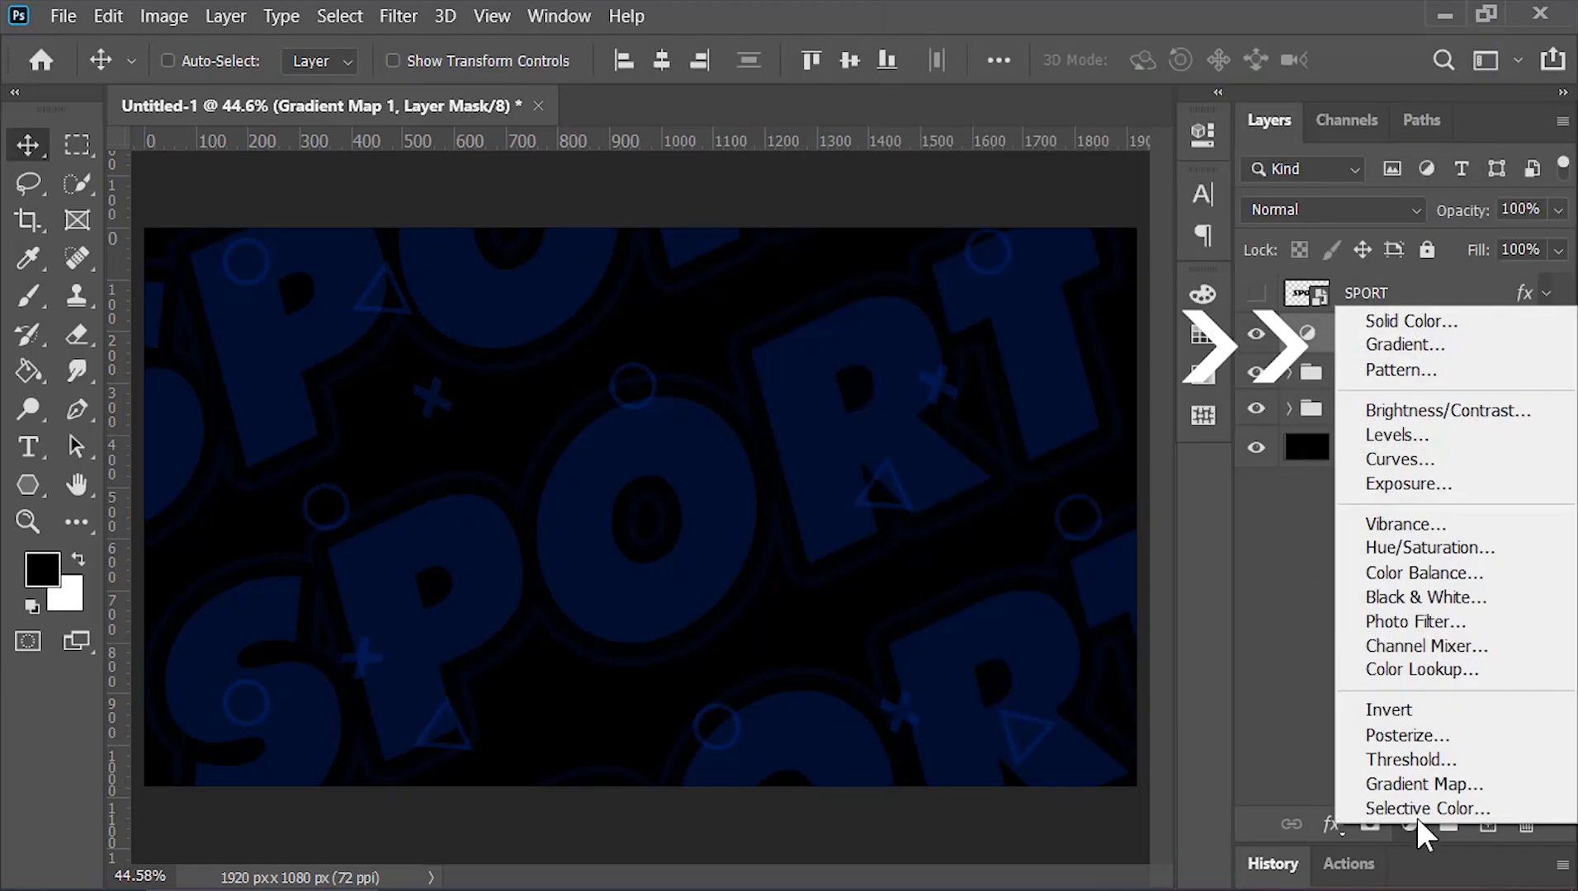
click(1404, 345)
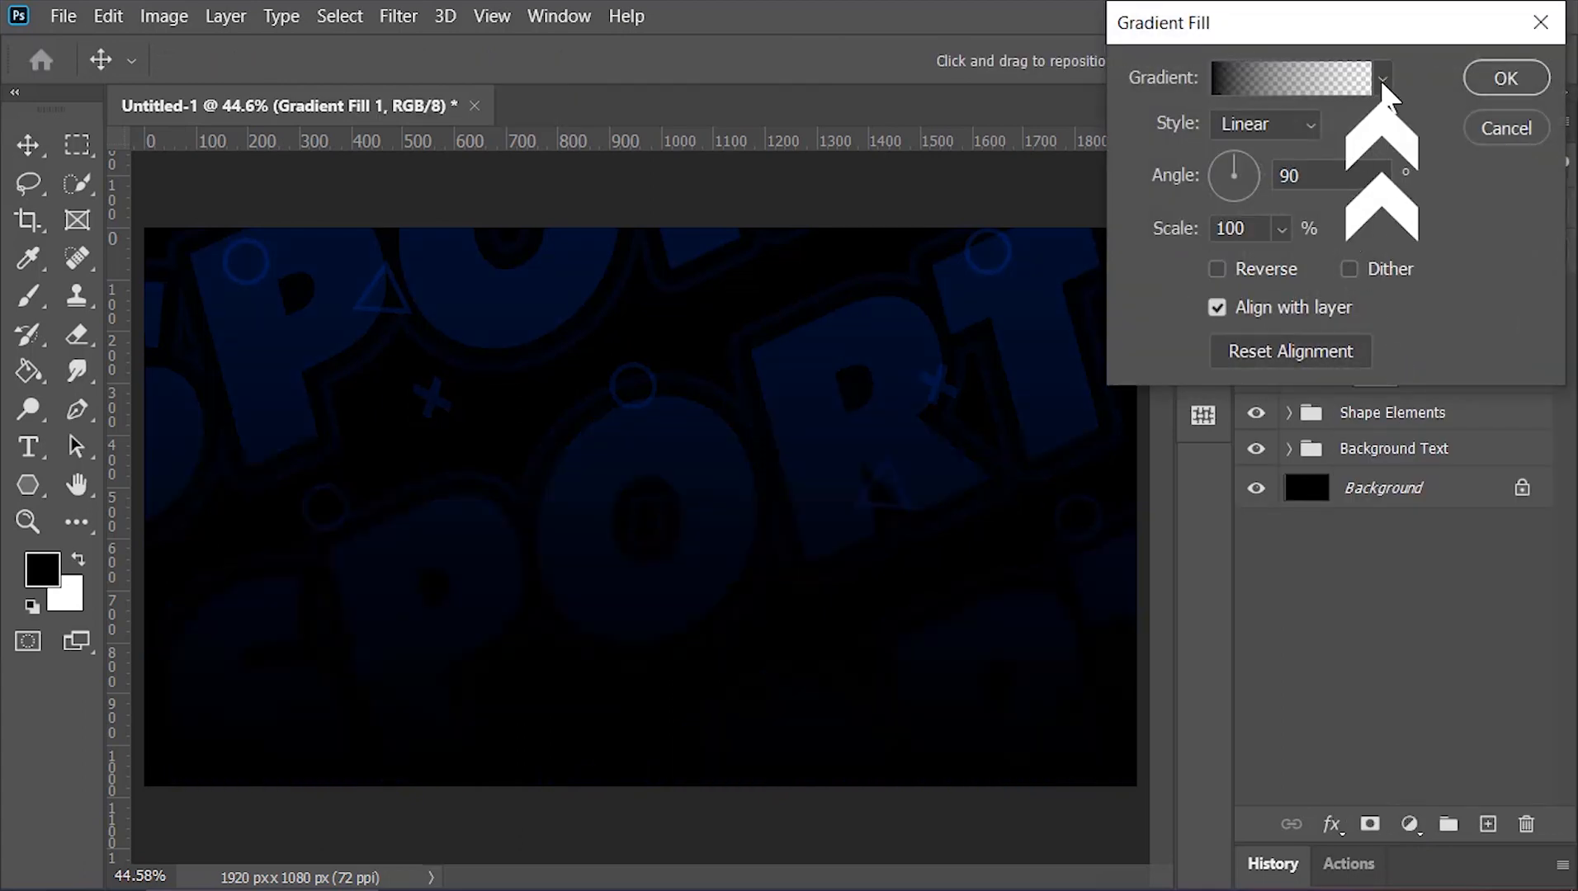
click(1383, 80)
click(1179, 181)
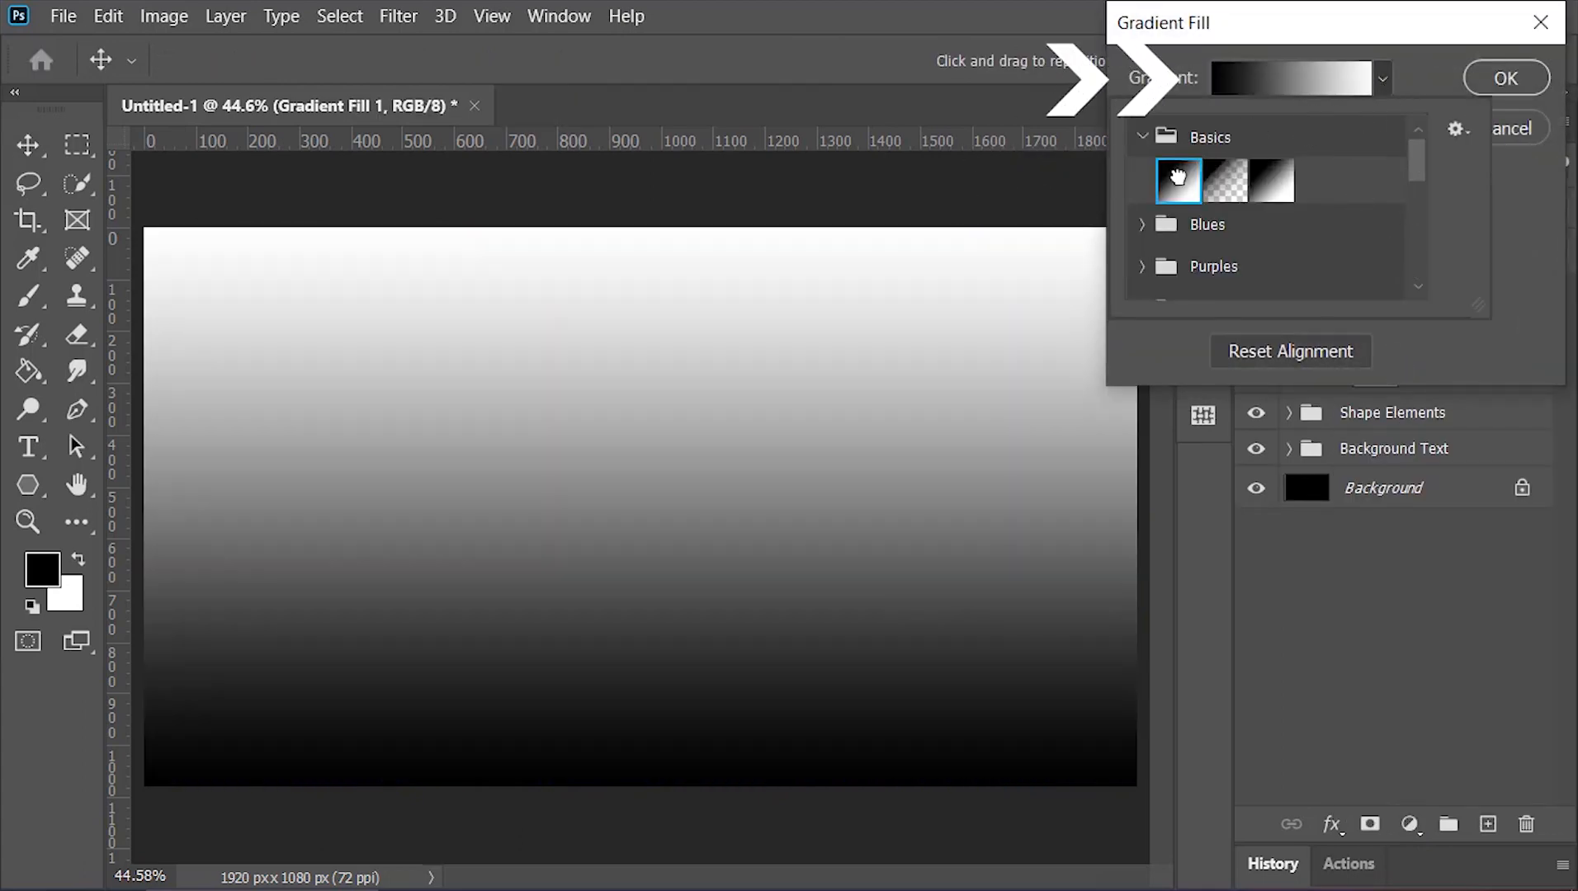
click(1294, 83)
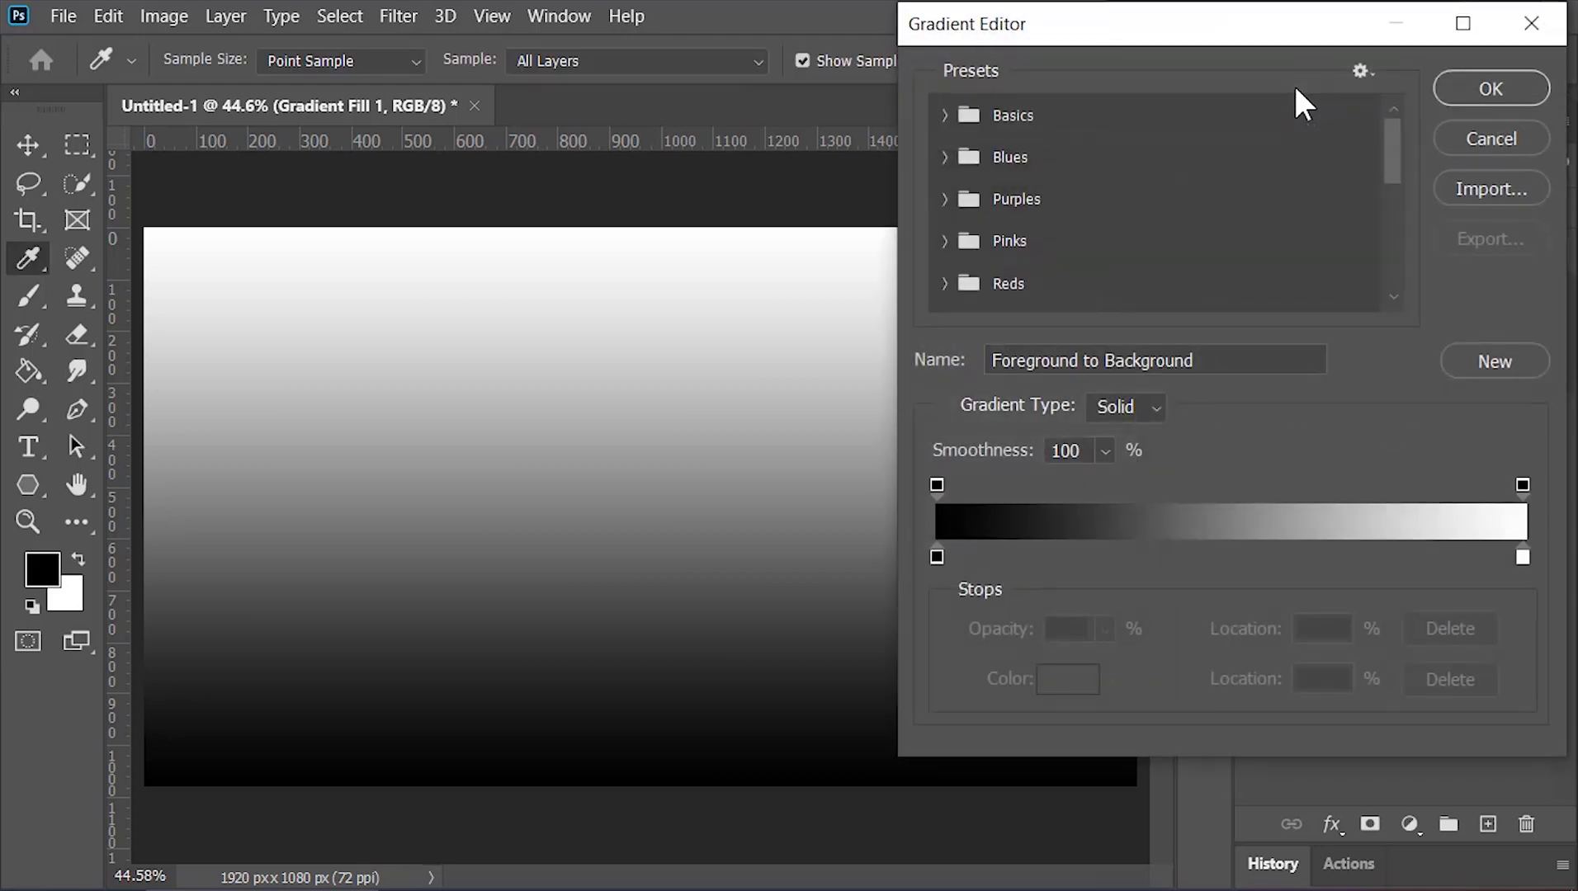
click(1524, 561)
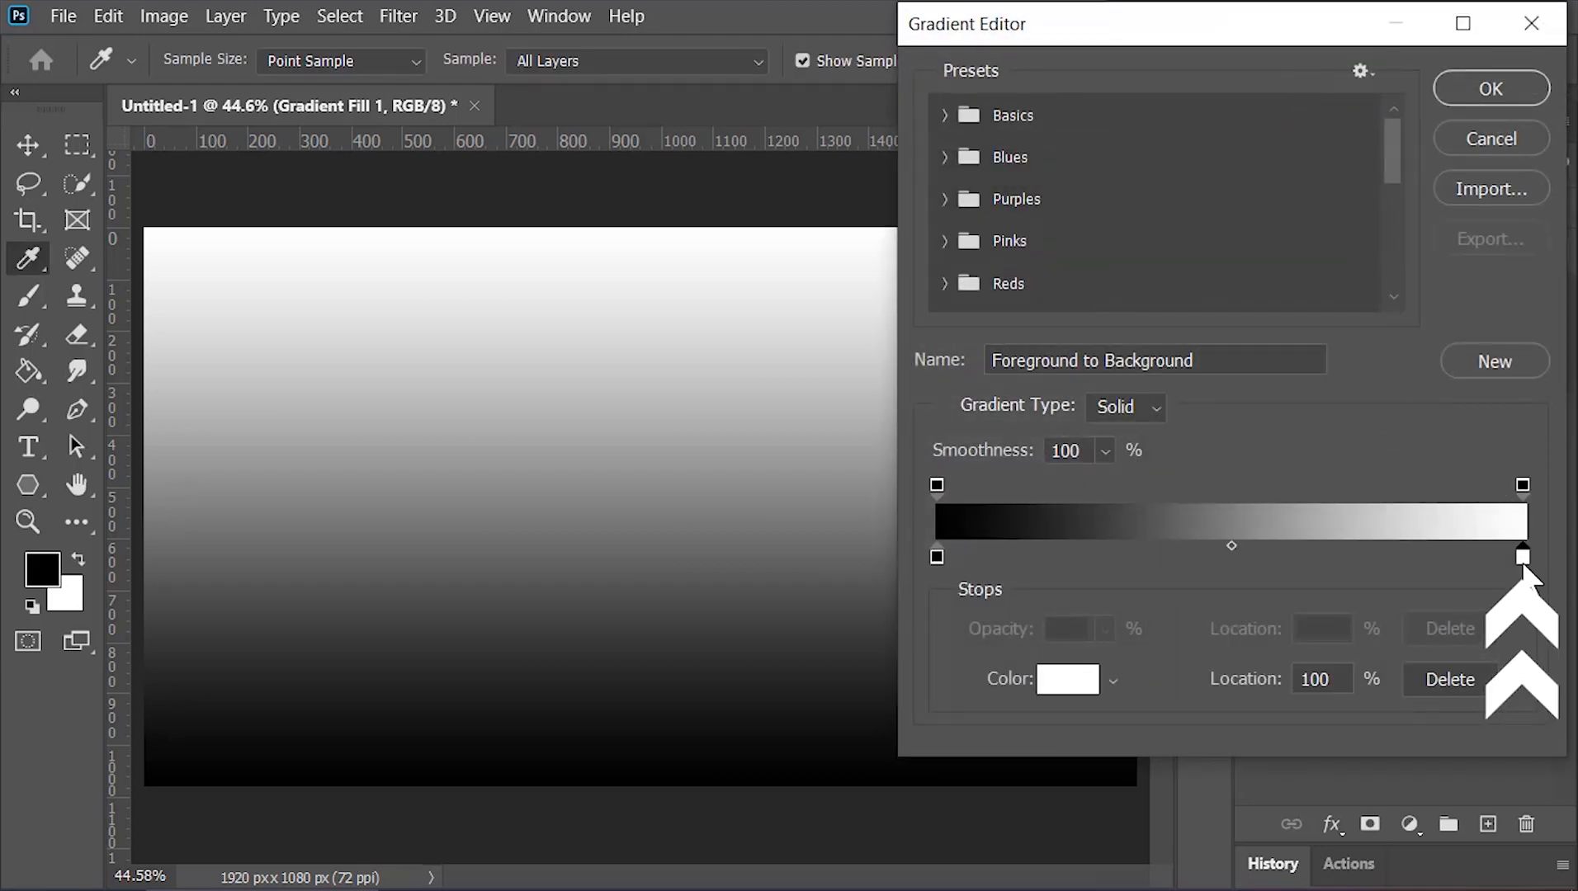
click(1067, 679)
click(1179, 277)
click(1210, 247)
click(1490, 79)
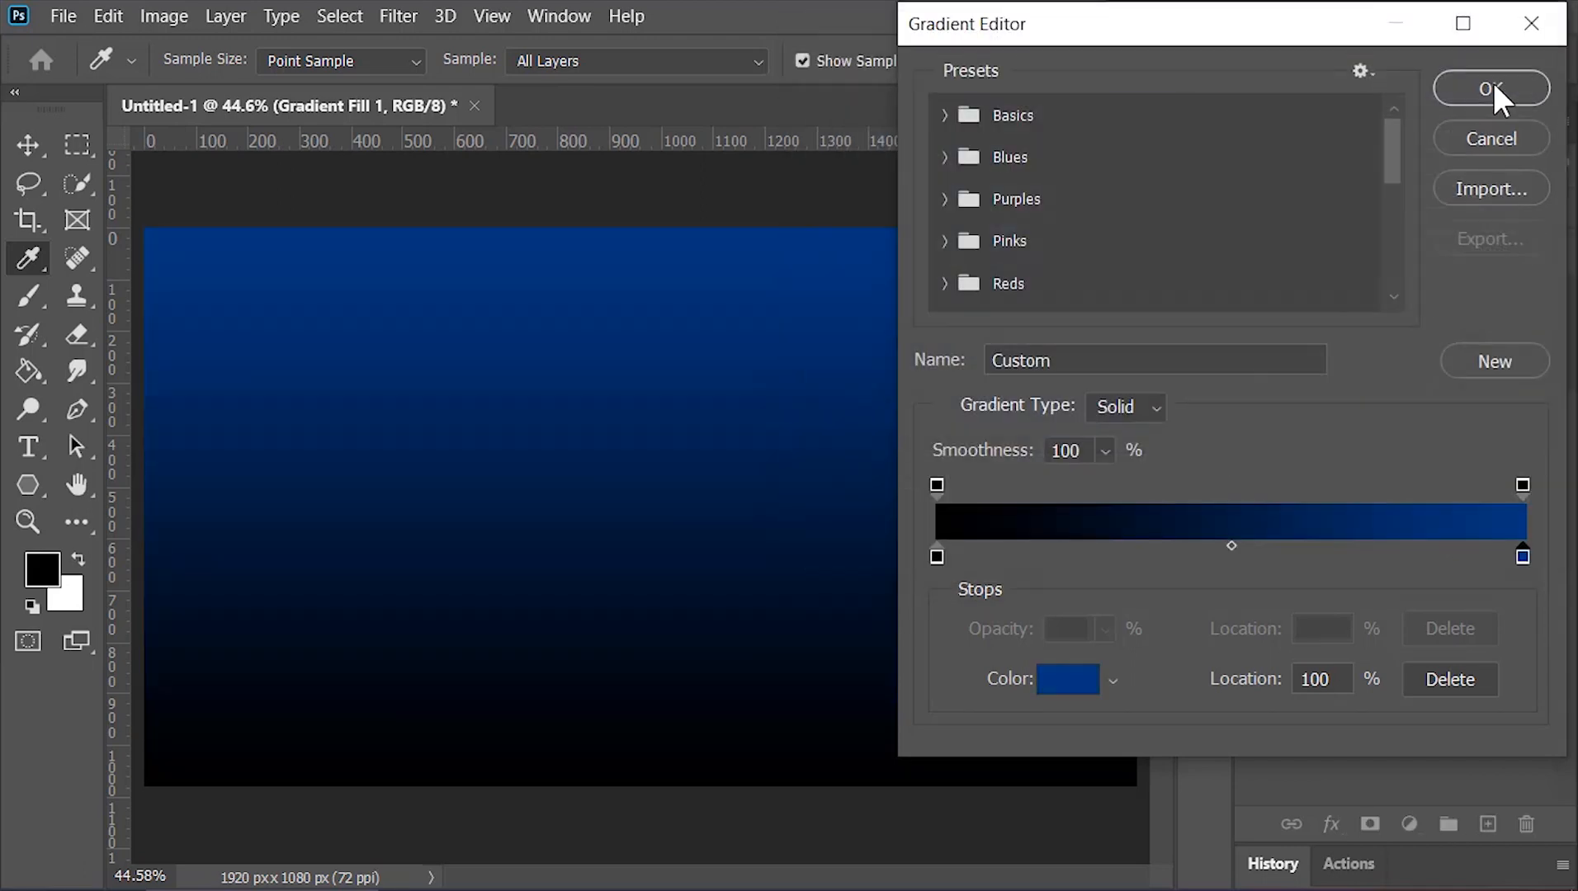
click(1492, 86)
Step: Make the gradient fill radial with a 0° angle and 200% scale, and set its layer opacity to 30%
click(1275, 122)
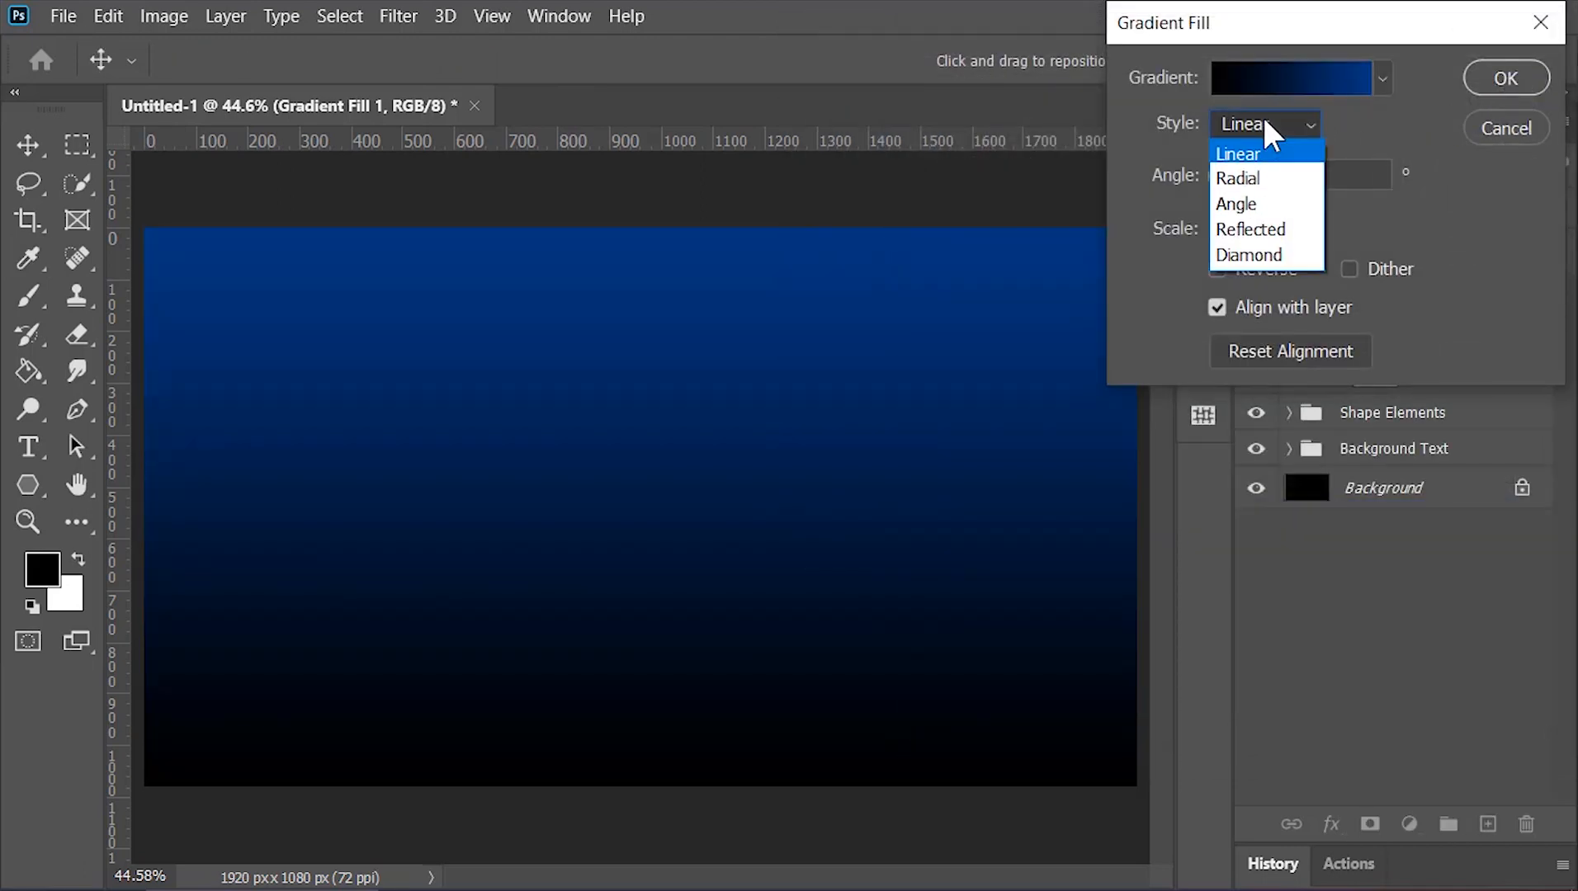
click(1269, 176)
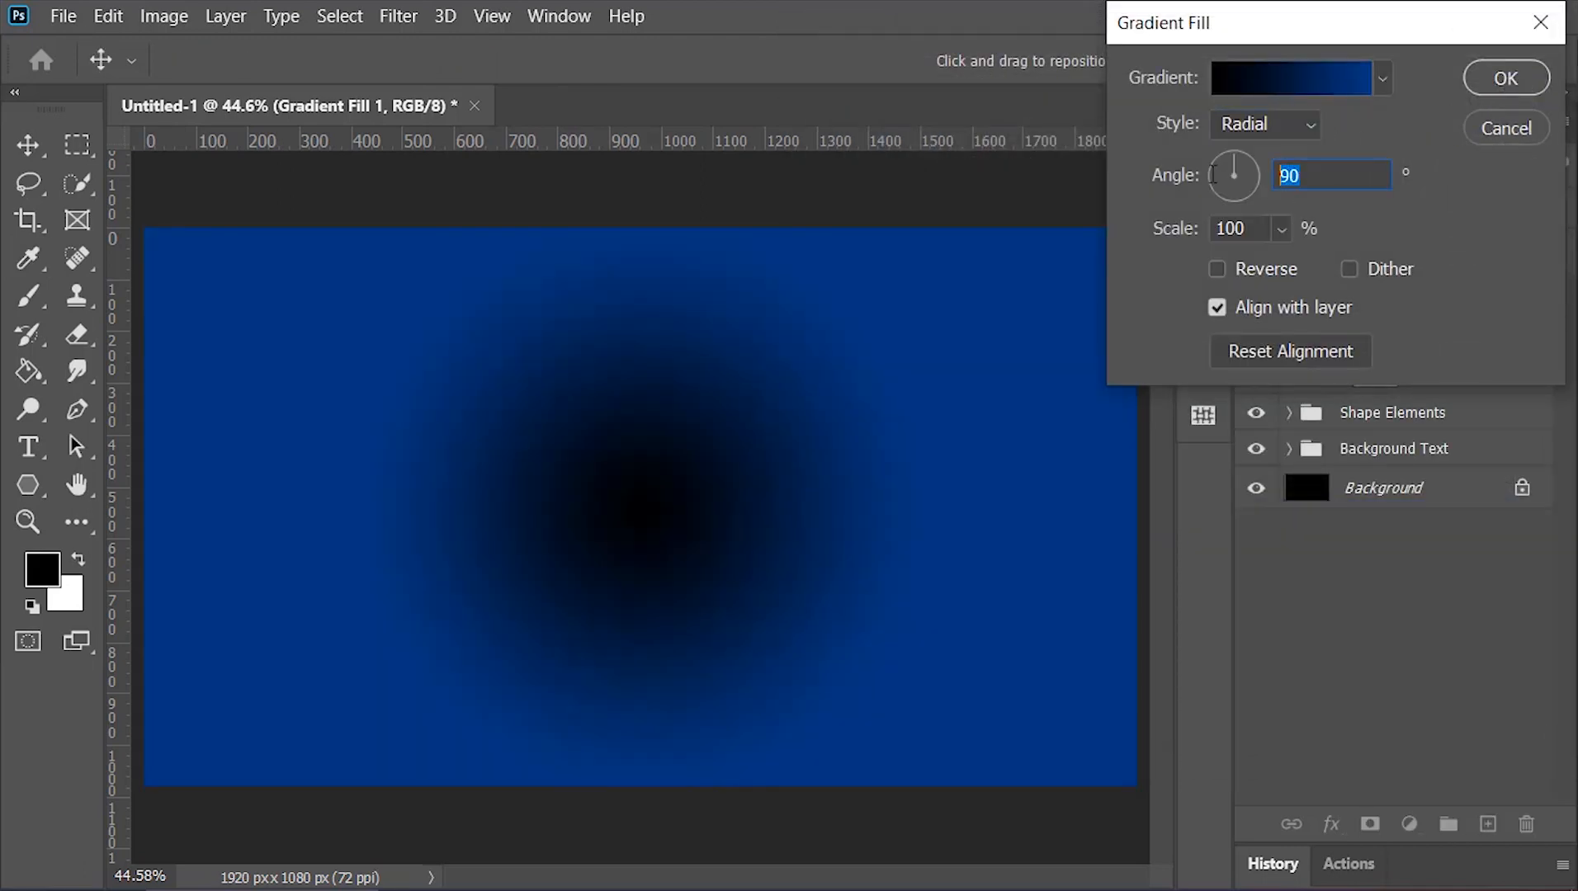
text(0)
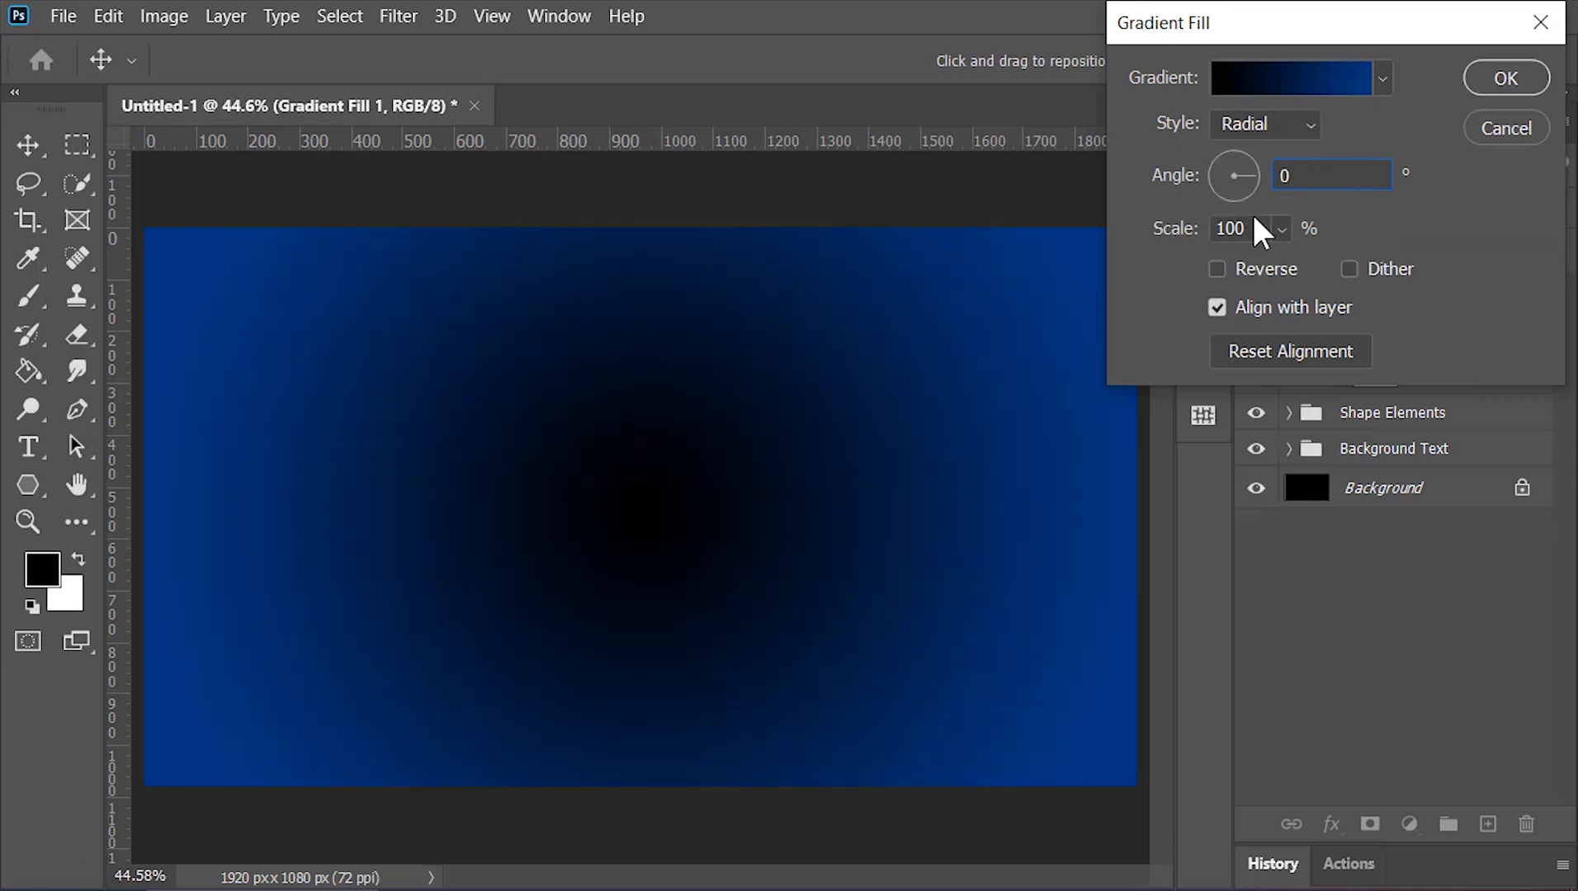
text(200)
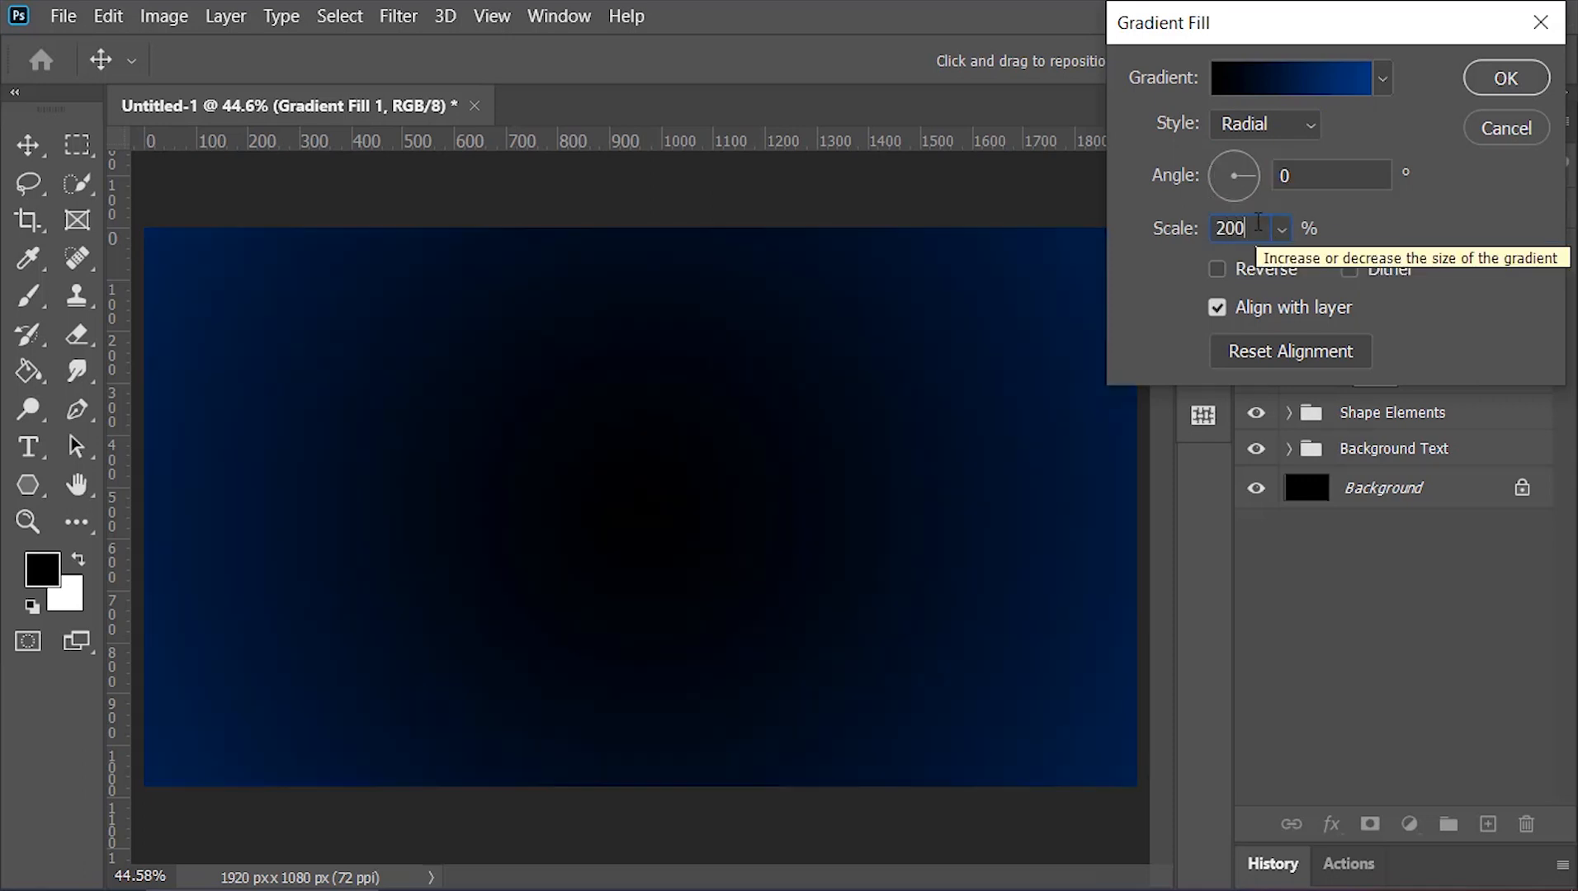
click(1507, 77)
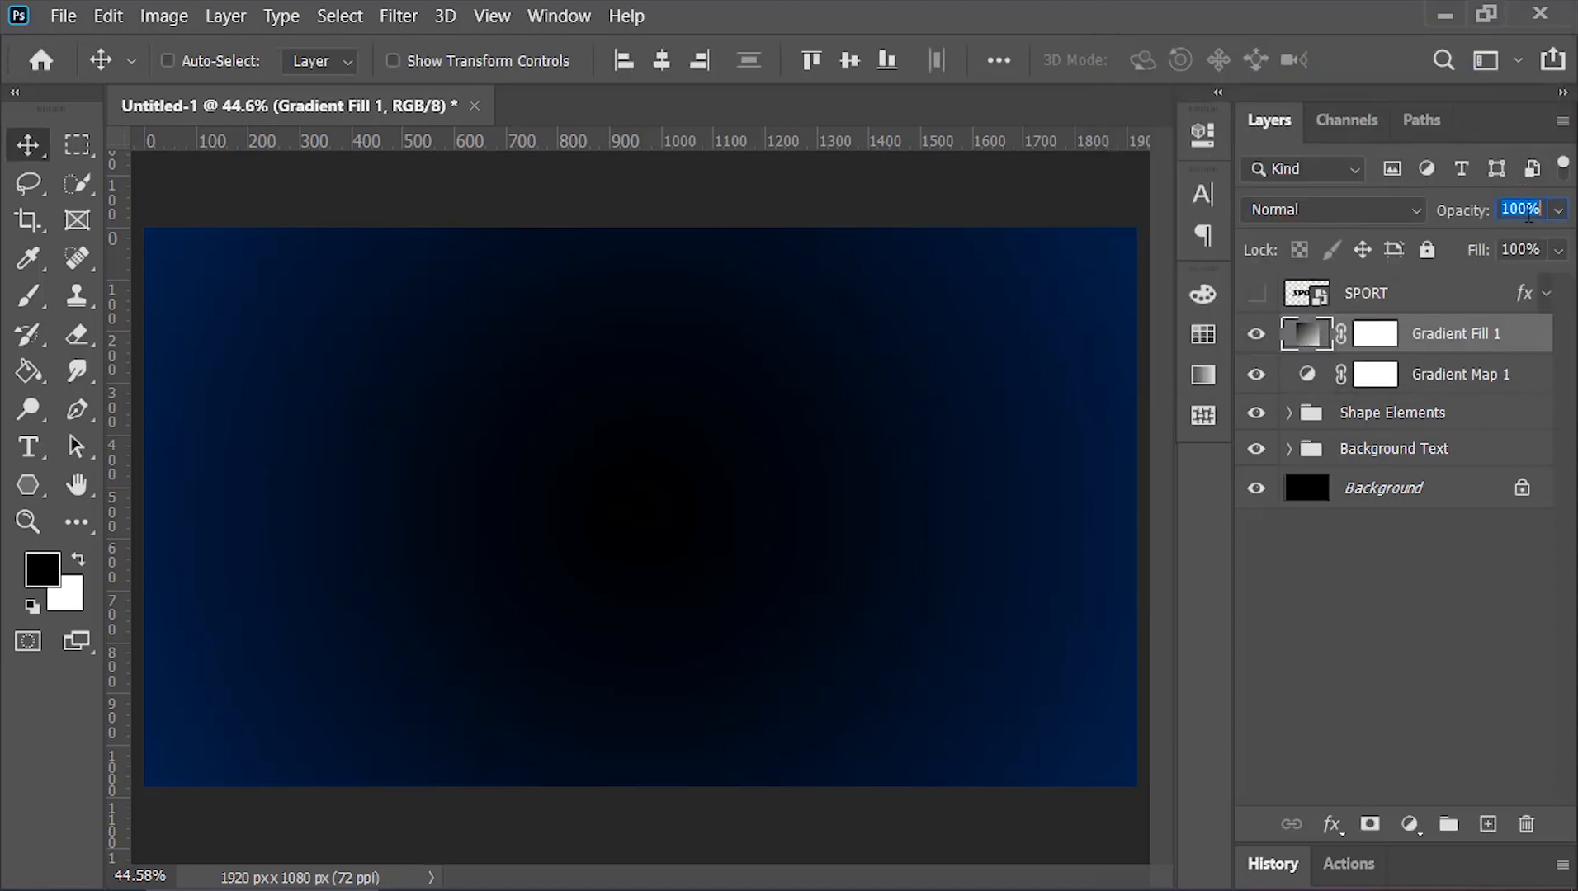
text(30)
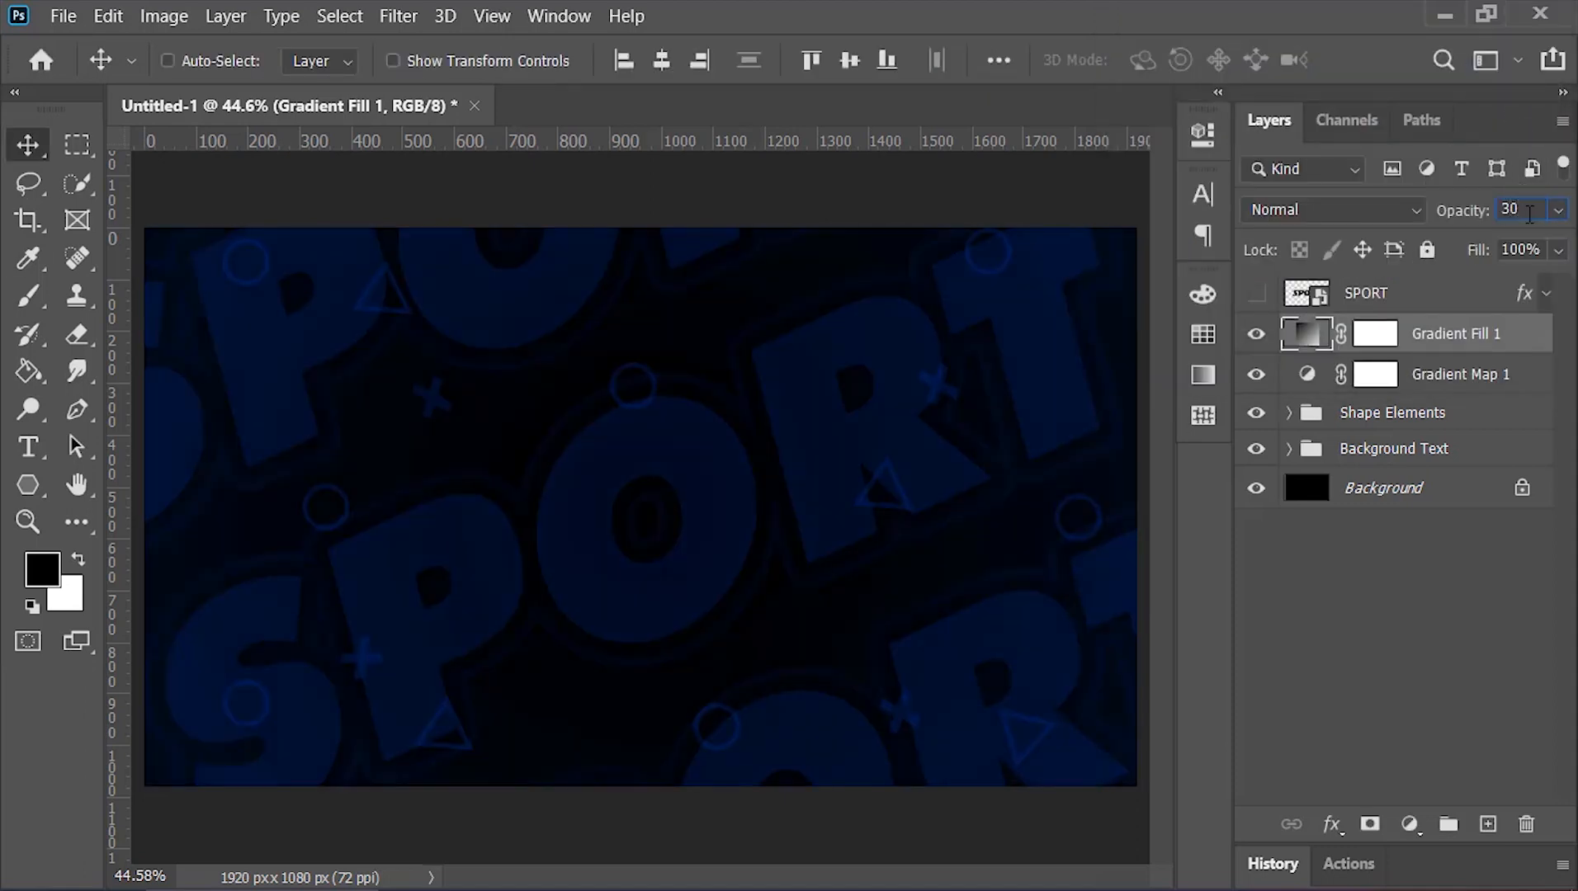
Step: Show the SPORT layer and add a Hue/Saturation adjustment above it that shifts the artwork's hue from blue to green
click(1420, 303)
click(1258, 295)
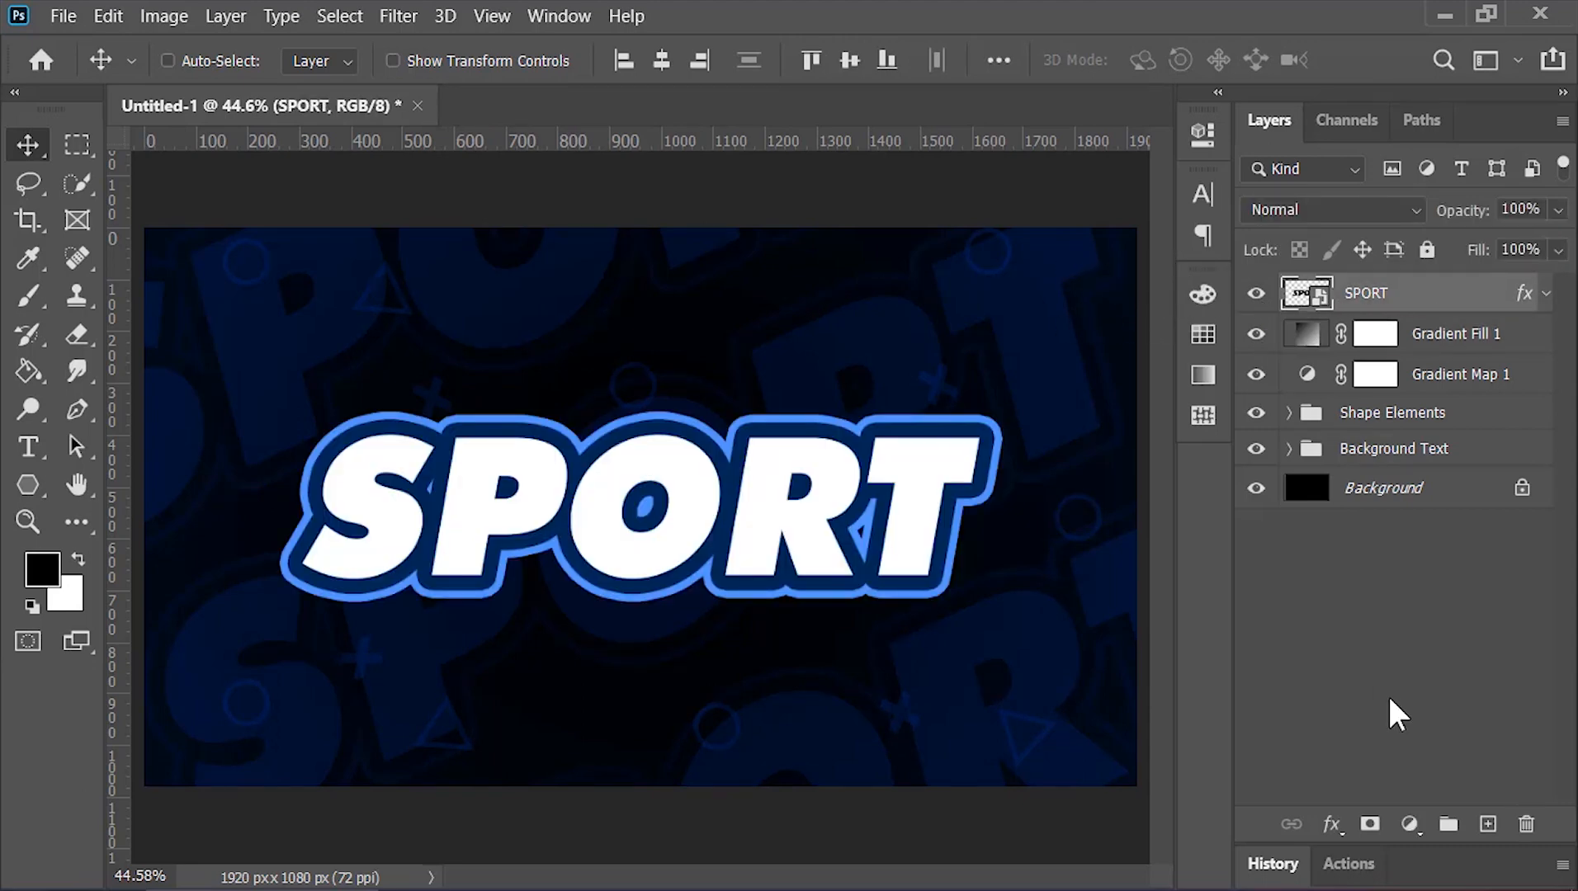
click(1411, 824)
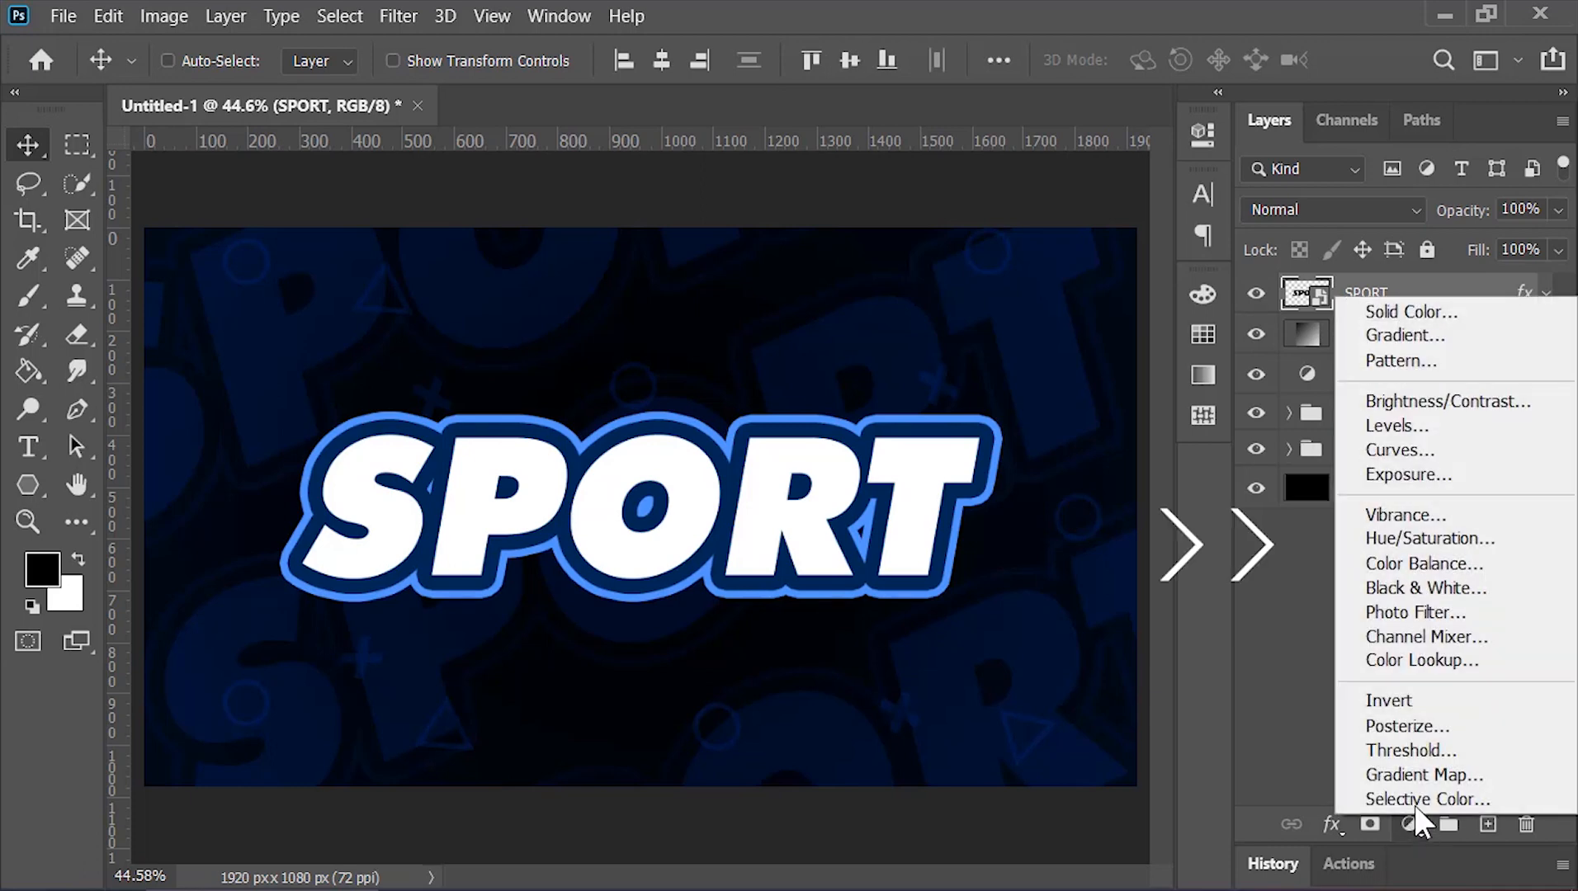
click(1402, 540)
drag(956, 324, 831, 345)
click(1131, 124)
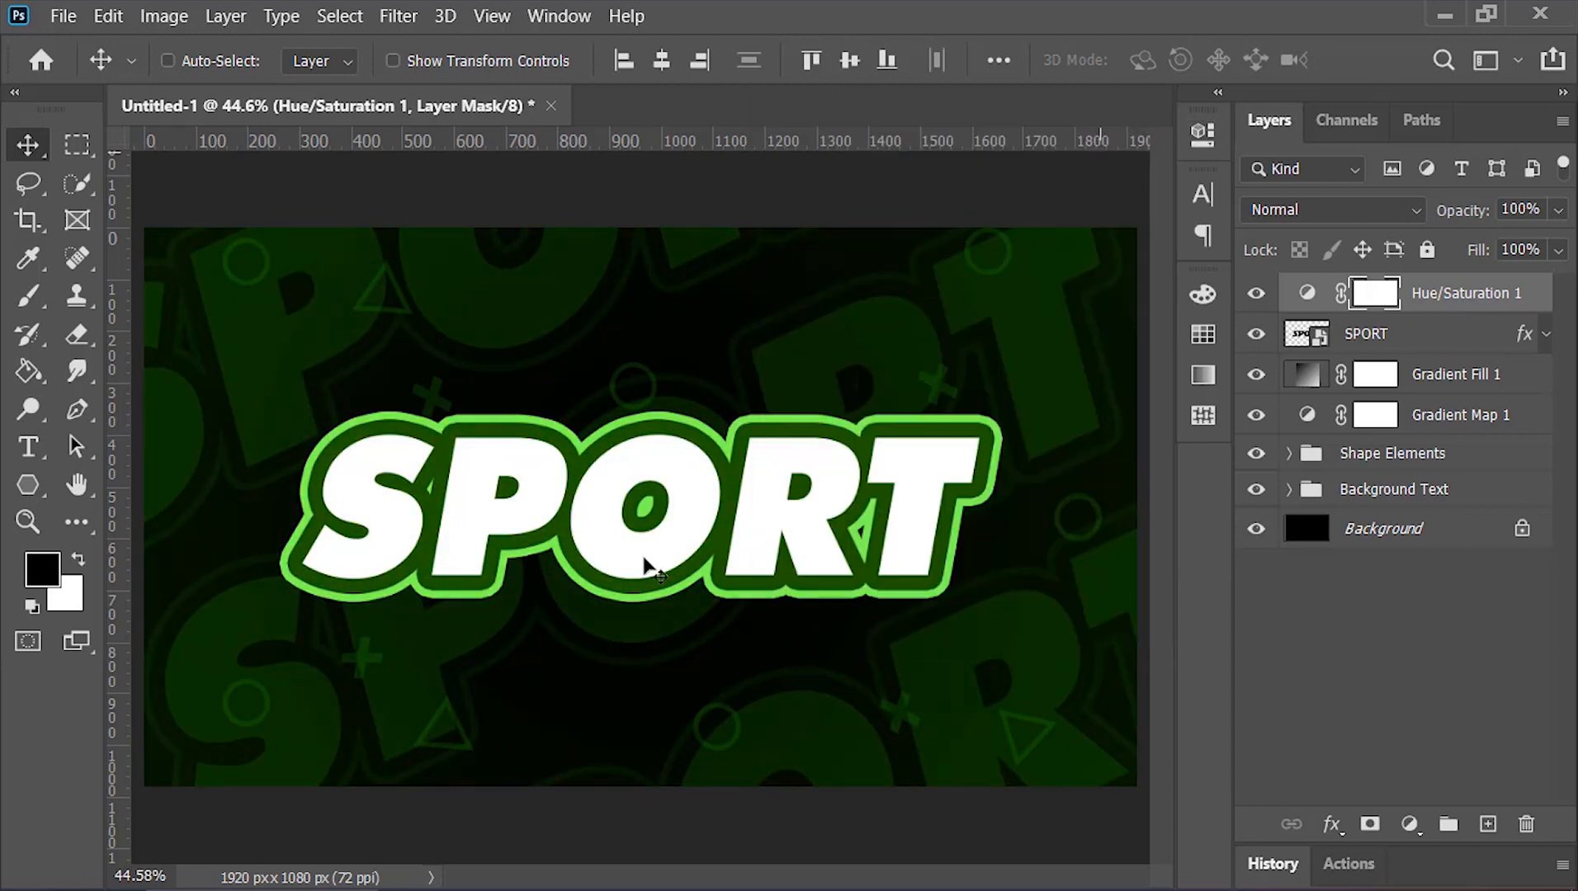
Step: Open the contents of the SPORT smart object and replace its text with "STROKE"
click(1350, 338)
double_click(1315, 337)
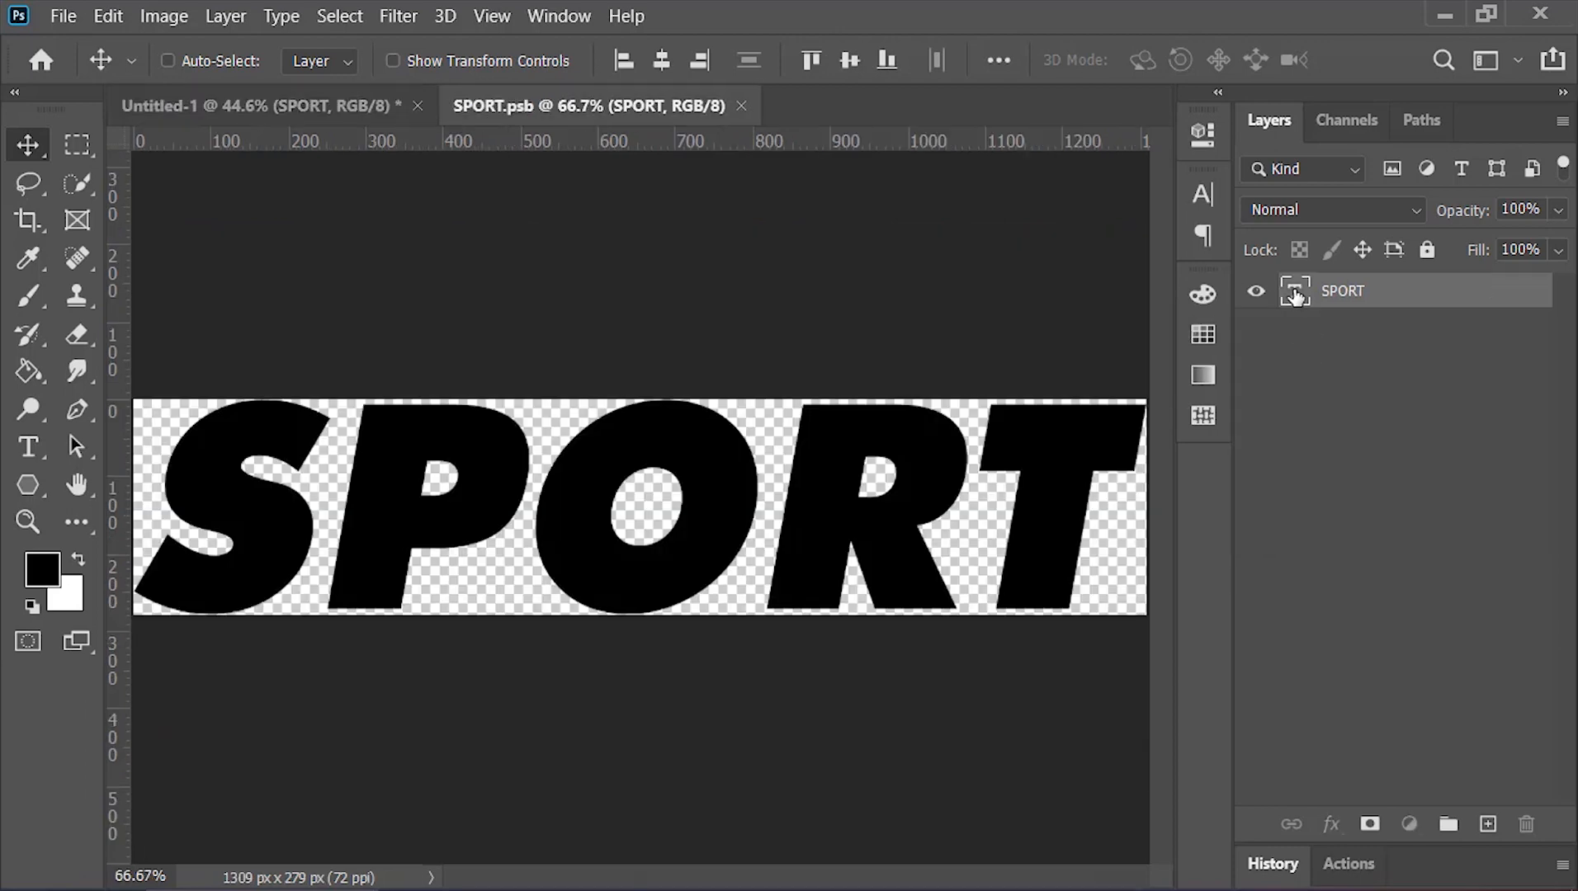
double_click(1294, 293)
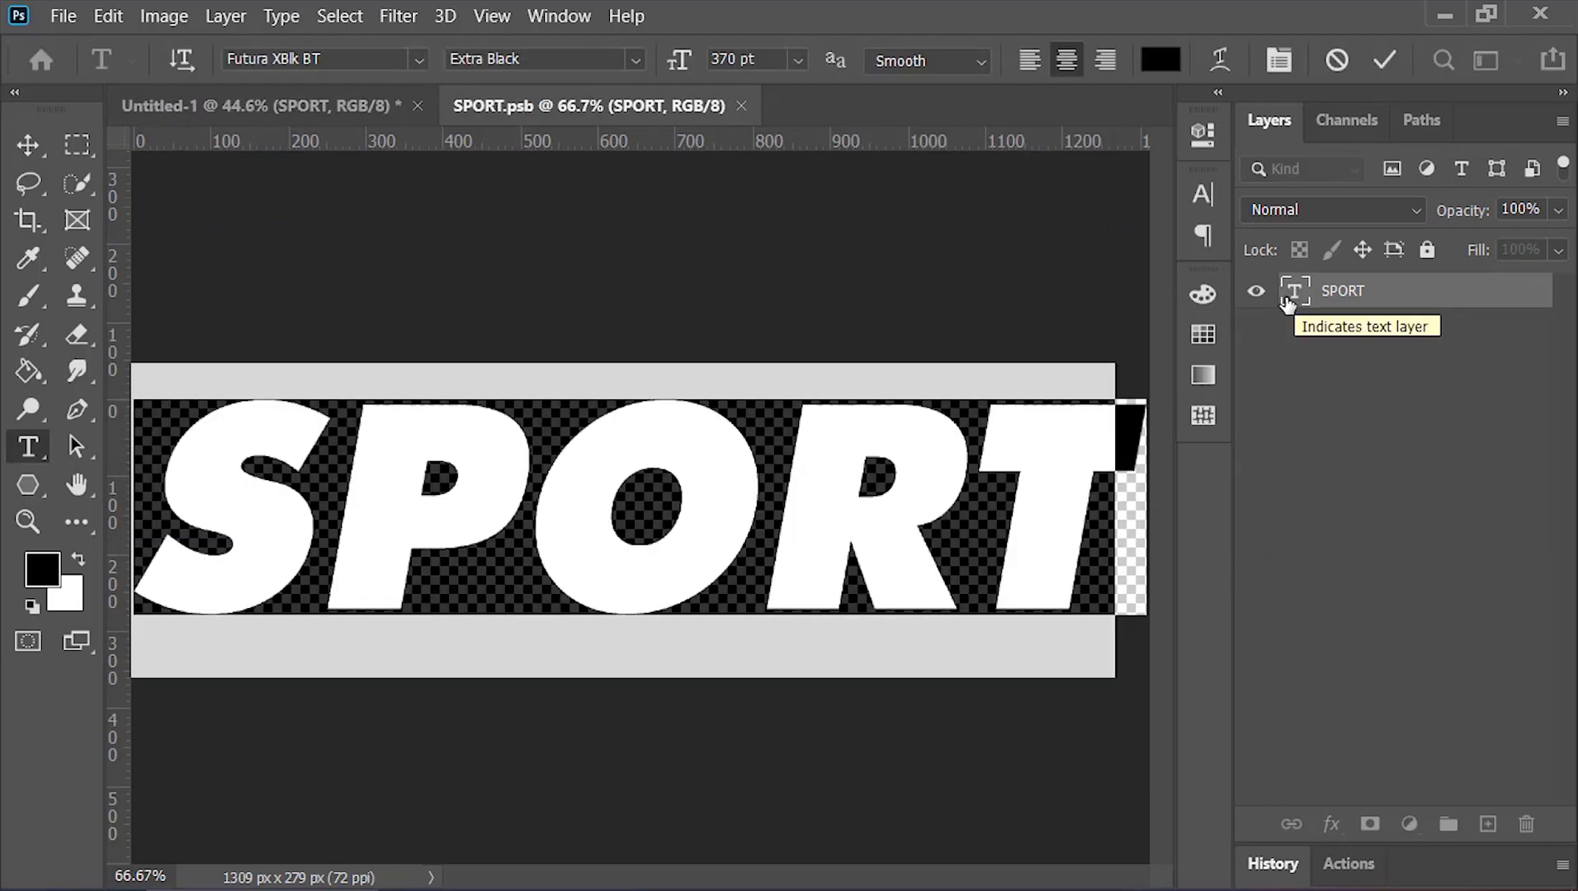
text(STROKE)
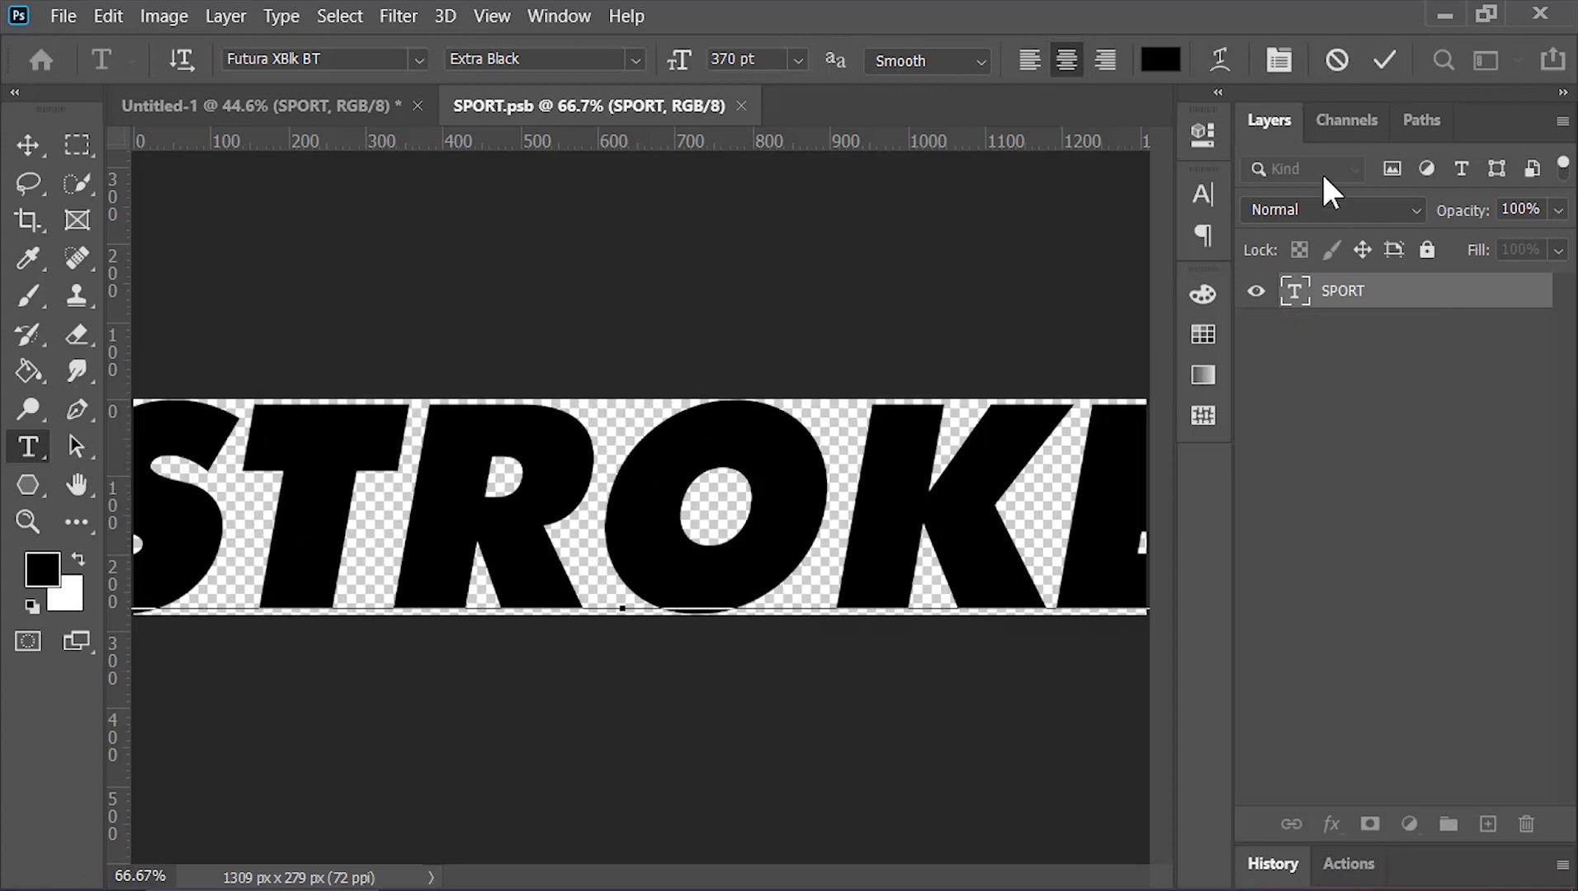
click(1384, 60)
key(v)
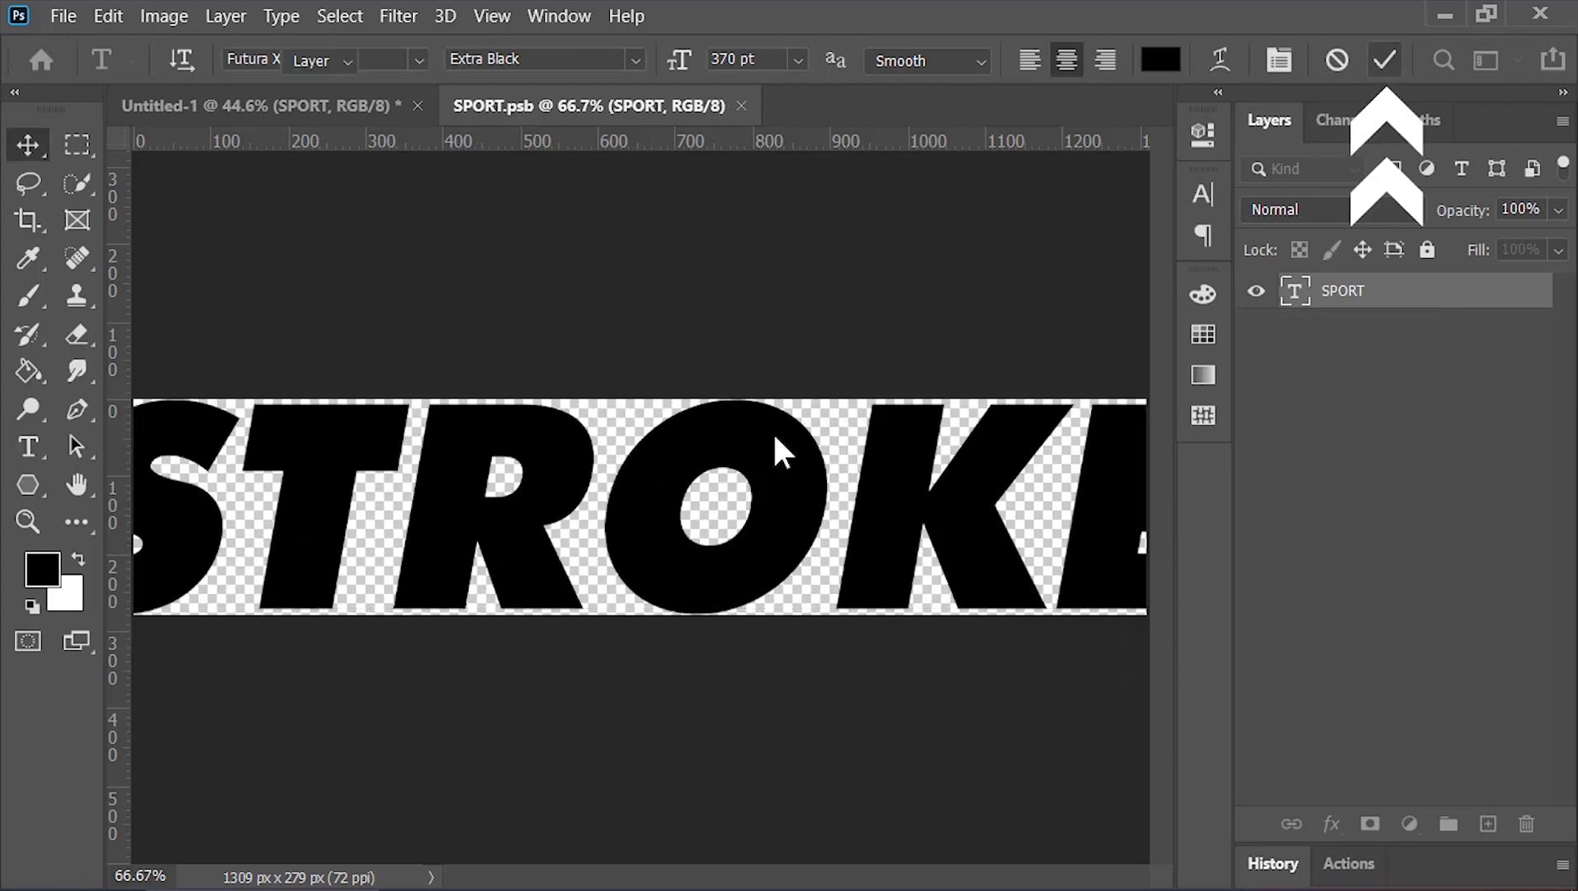
Step: Expand the smart object's canvas with Reveal All to fit the whole word, and close the document with its changes saved
scroll(773, 430, down, 2)
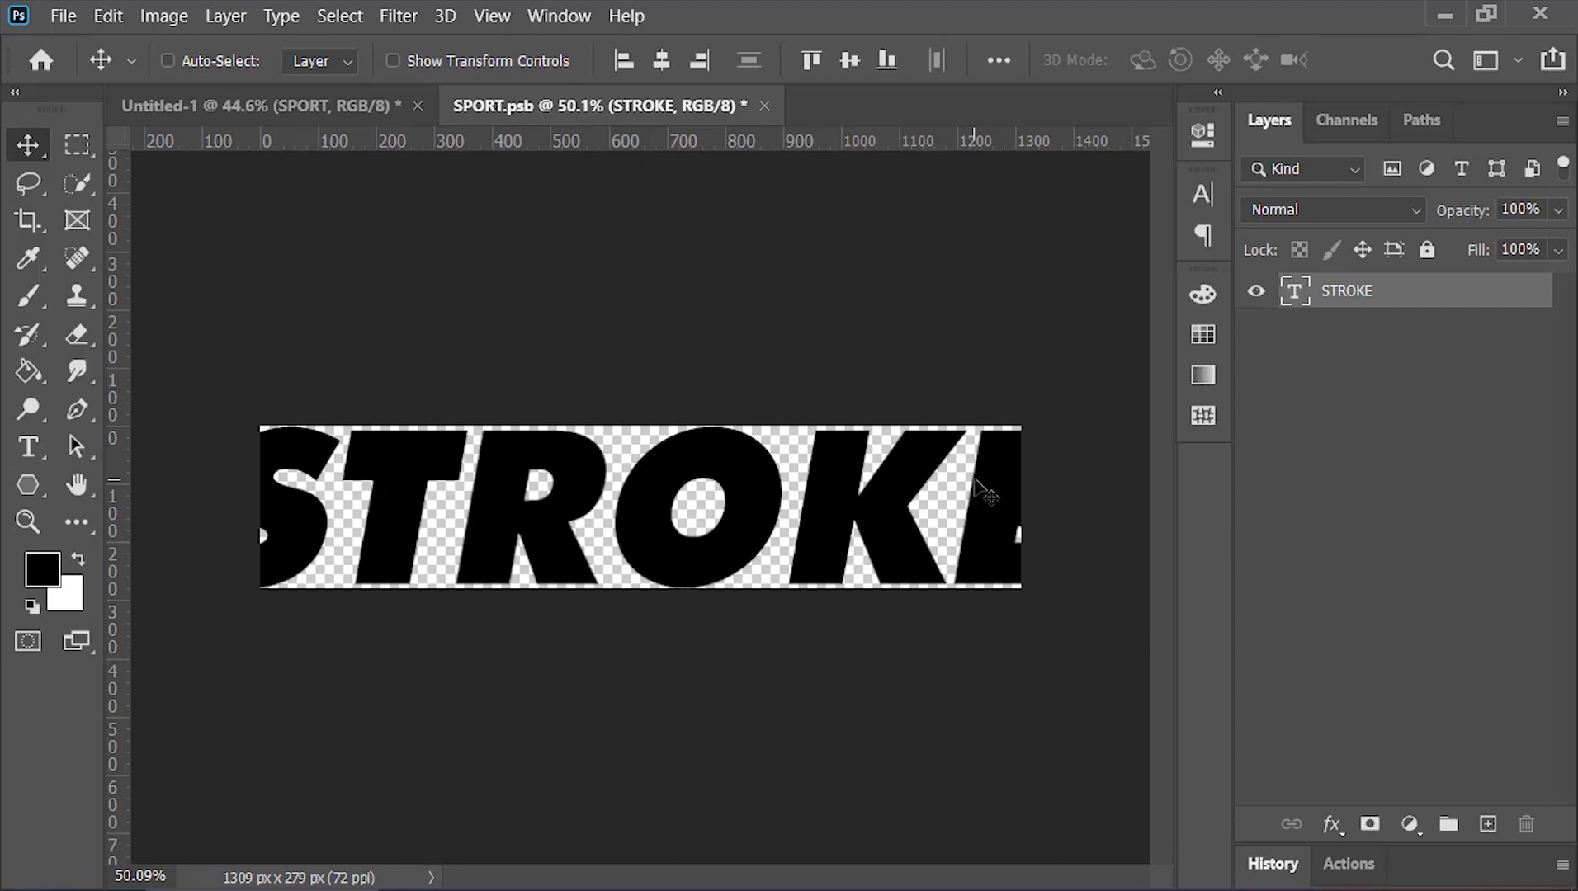
click(163, 16)
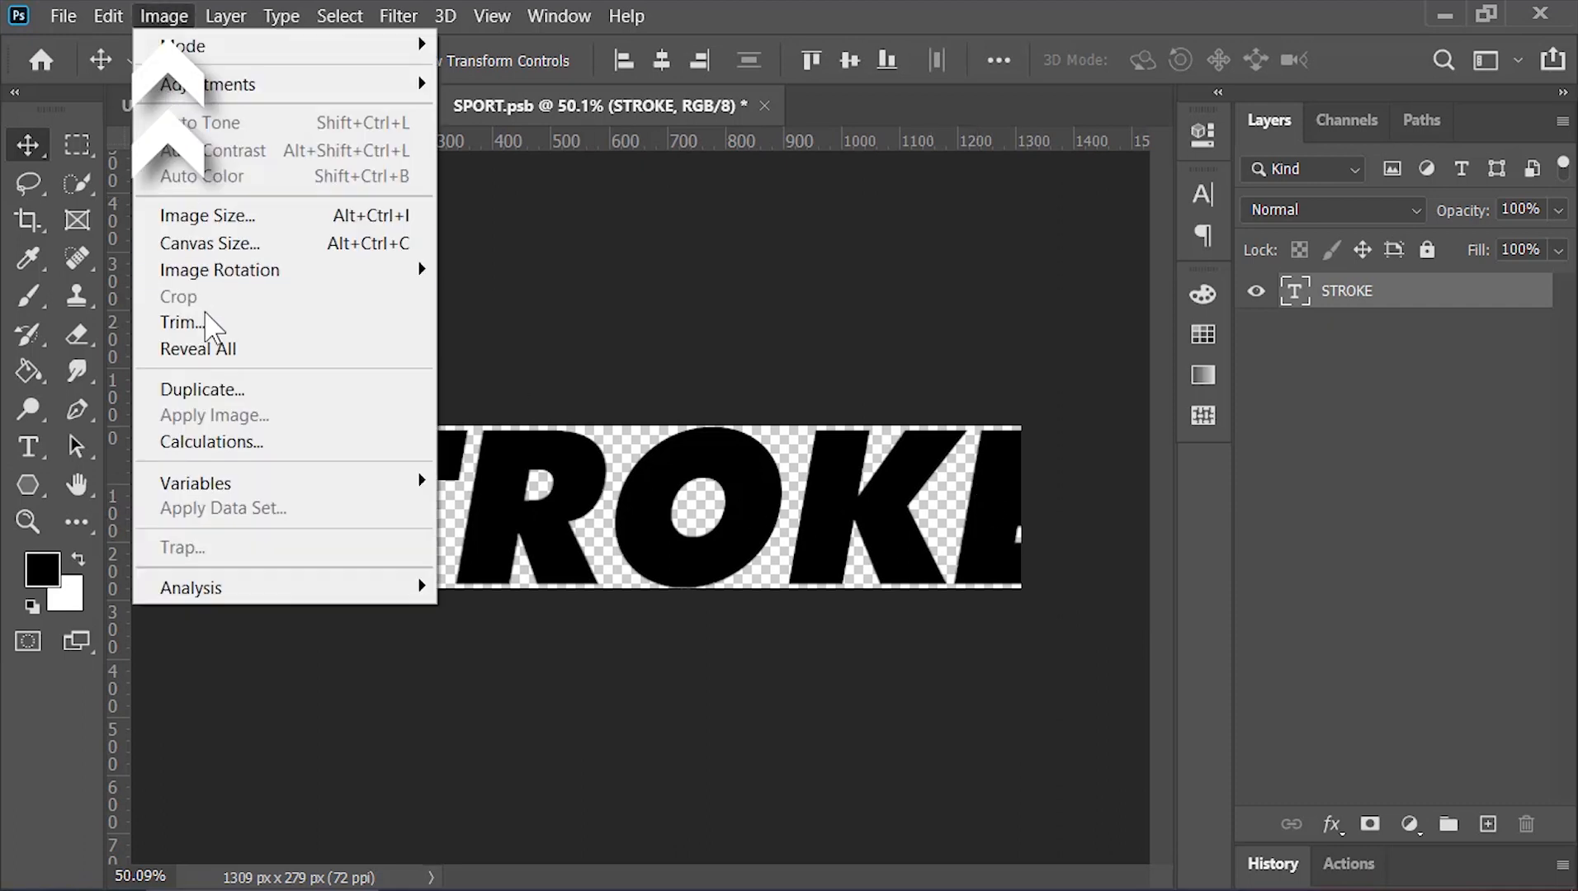
click(281, 349)
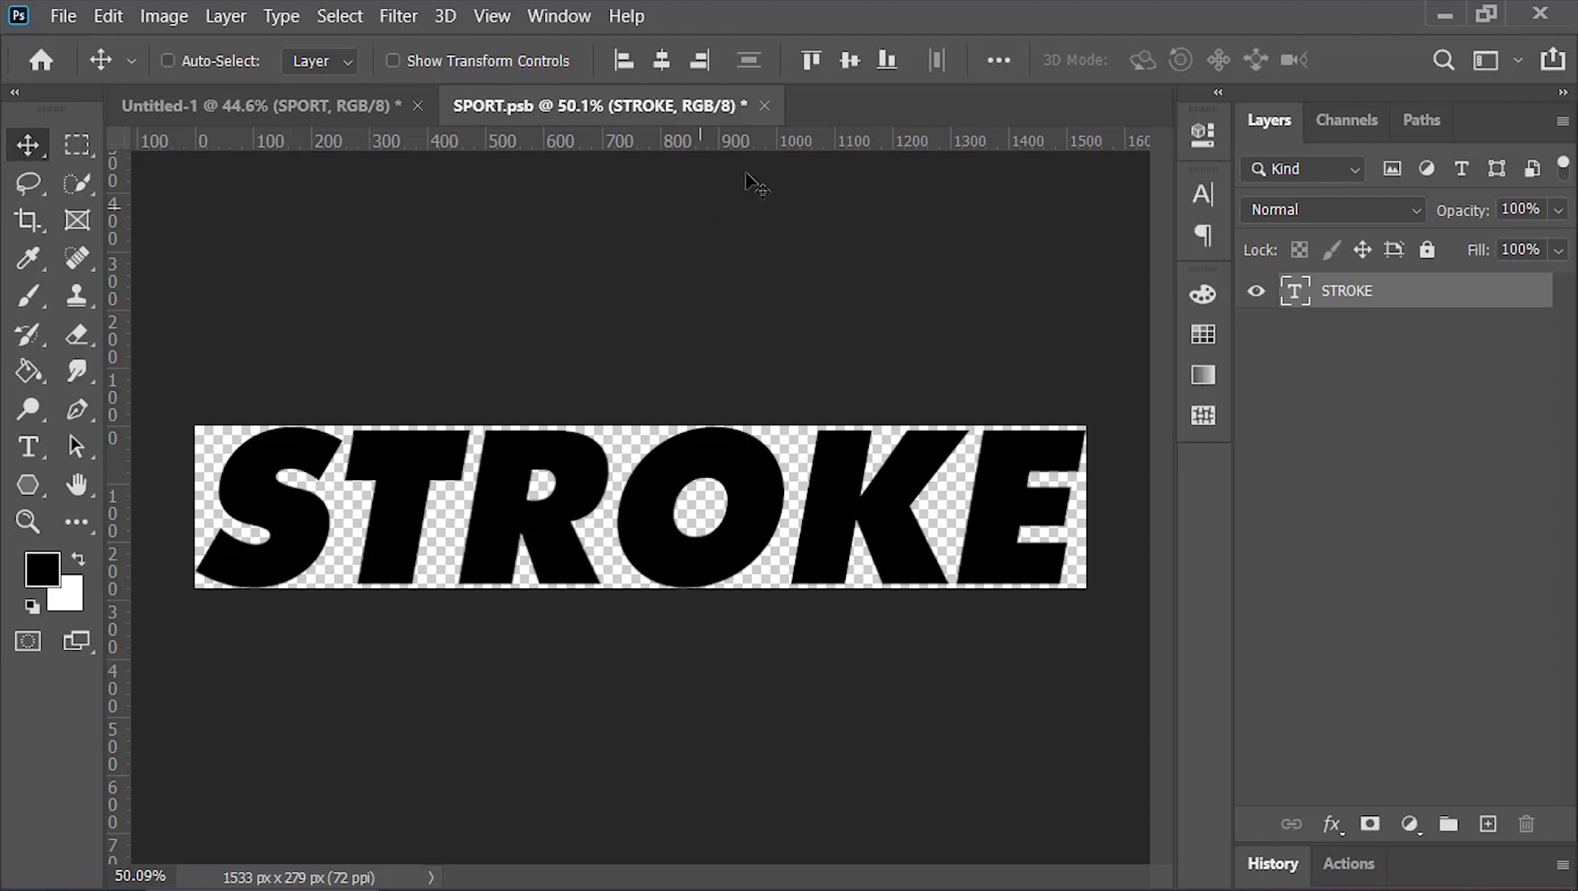
click(765, 105)
click(739, 386)
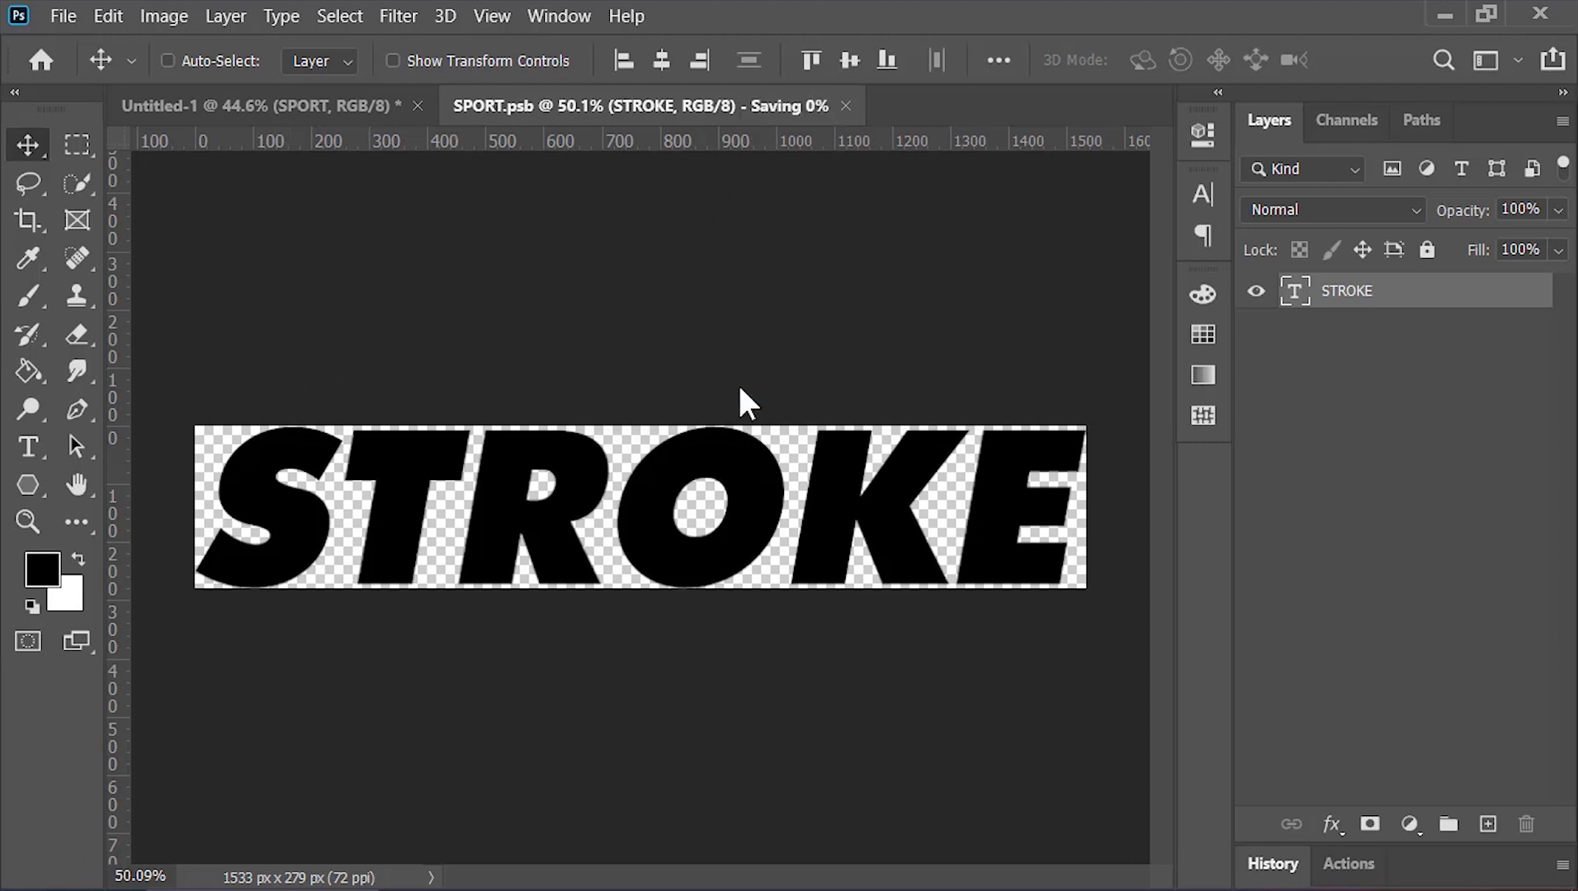